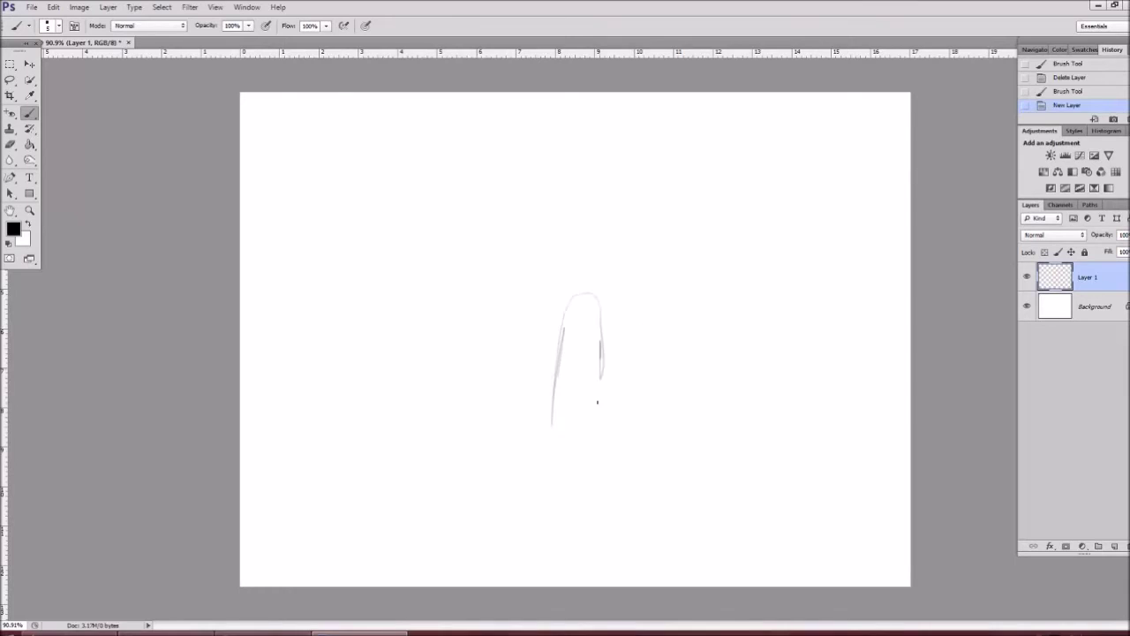
Step: Sketch a rough foot shape with bold contours and a toe
left_click_drag(644, 349, 803, 442)
left_click_drag(551, 490, 794, 445)
left_click_drag(608, 334, 582, 495)
mouse_move(554, 477)
left_mouse_down()
mouse_move(675, 401)
mouse_move(508, 525)
mouse_move(582, 494)
mouse_move(561, 344)
left_mouse_up()
left_click_drag(556, 300, 607, 410)
Step: Thicken the heel and sole lines of the sketched foot
left_click_drag(593, 459, 731, 399)
left_click_drag(579, 499, 758, 393)
left_click_drag(544, 528, 819, 433)
left_click_drag(656, 483, 805, 404)
left_click_drag(706, 370, 739, 164)
left_click_drag(765, 166, 840, 184)
Step: Sketch the torso and back shape of the seated figure
left_click_drag(812, 304, 887, 441)
mouse_move(572, 263)
left_mouse_down()
mouse_move(710, 173)
mouse_move(658, 349)
left_mouse_up()
left_click_drag(733, 282, 812, 185)
left_click_drag(773, 389, 799, 265)
mouse_move(834, 190)
left_mouse_down()
mouse_move(852, 322)
mouse_move(894, 429)
left_mouse_up()
Step: Sketch the arm and hand and darken the torso lines
left_click_drag(870, 353, 907, 432)
left_click_drag(850, 288, 872, 362)
left_click_drag(807, 235, 821, 320)
left_click_drag(685, 199, 672, 291)
left_click_drag(679, 261, 653, 348)
Step: Thicken the knee and shoulder contours
mouse_move(733, 385)
left_mouse_down()
mouse_move(805, 442)
mouse_move(807, 426)
left_mouse_up()
left_click_drag(677, 238, 569, 265)
mouse_move(548, 264)
left_mouse_down()
mouse_move(578, 342)
mouse_move(706, 168)
left_mouse_up()
left_click_drag(787, 164, 846, 206)
Step: Sketch the head, hair and neck, then redraw the head outline with an ear
left_click_drag(706, 172, 746, 207)
left_click_drag(687, 94, 694, 168)
mouse_move(755, 106)
left_mouse_down()
mouse_move(706, 164)
mouse_move(777, 163)
left_mouse_up()
left_click_drag(777, 164, 812, 170)
key("ctrl+z")
left_click_drag(688, 94, 692, 168)
left_click_drag(761, 110, 756, 132)
mouse_move(690, 123)
left_mouse_down()
mouse_move(703, 132)
mouse_move(725, 104)
left_mouse_up()
Step: Sketch the forearm and hand resting on the knee
left_click_drag(588, 271, 607, 337)
left_click_drag(609, 314, 598, 399)
mouse_move(583, 341)
left_mouse_down()
mouse_move(574, 388)
mouse_move(590, 399)
left_mouse_up()
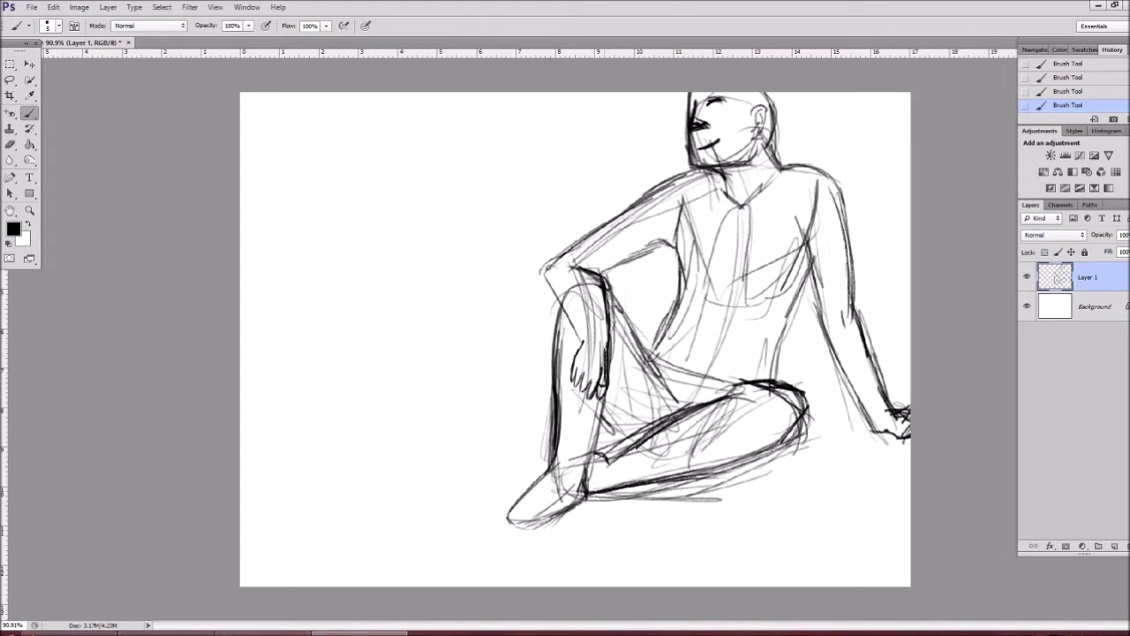
Step: Shrink and rotate the whole sketch lower on the canvas with Free Transform
key("ctrl+t")
left_click_drag(911, 92, 839, 157)
left_click_drag(873, 494, 847, 530)
key("Return")
Step: Redraw the top of the head with flowing hair and a pointed ear
left_click_drag(733, 157, 770, 220)
left_click_drag(702, 180, 756, 159)
left_click_drag(694, 195, 747, 240)
left_click_drag(749, 221, 775, 182)
left_click_drag(724, 147, 664, 237)
left_click_drag(770, 159, 799, 274)
mouse_move(597, 316)
left_mouse_down()
mouse_move(676, 297)
mouse_move(661, 371)
left_mouse_up()
Step: Darken the thigh, knee and arm, and redraw the right hand's fingers
left_click_drag(693, 429, 794, 481)
left_click_drag(574, 298, 570, 425)
left_click_drag(779, 248, 844, 408)
left_click_drag(874, 477, 839, 441)
mouse_move(835, 442)
left_mouse_down()
mouse_move(854, 485)
mouse_move(874, 476)
left_mouse_up()
left_click_drag(856, 486, 874, 475)
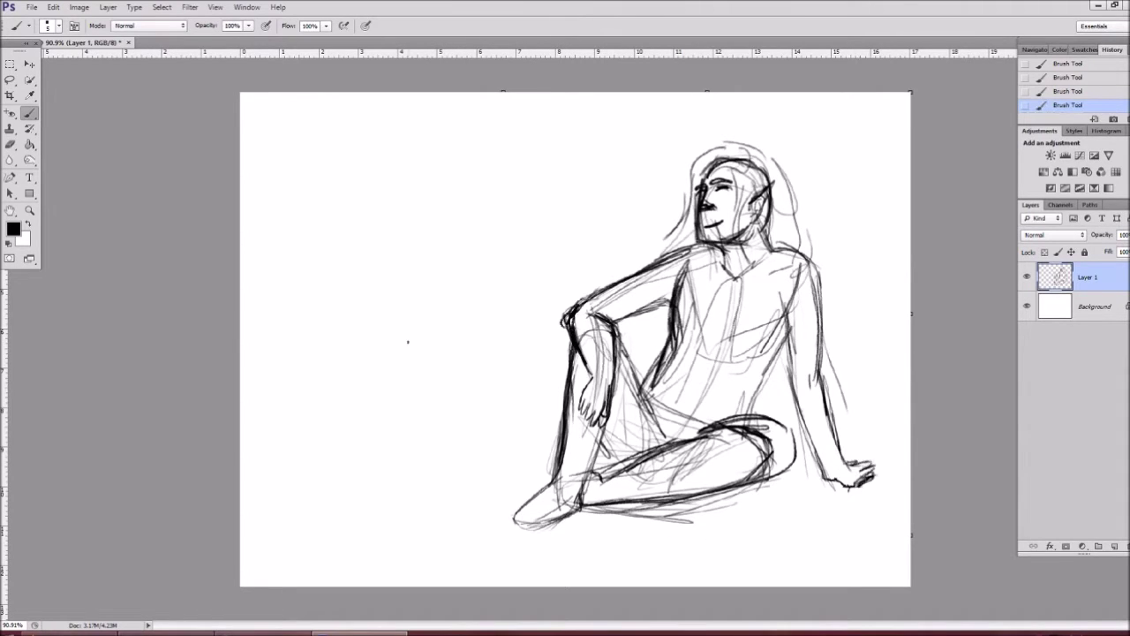
Step: Set the sketch layer to 30% opacity, add a new layer, and start a backpack outline
type("30")
key("Return")
key("ctrl+shift+alt+n")
left_click_drag(491, 378, 493, 498)
mouse_move(495, 495)
left_mouse_down()
mouse_move(540, 430)
mouse_move(568, 475)
left_mouse_up()
Step: Finish the backpack outline with its front flap, sides and bottom
left_click_drag(490, 392, 576, 357)
mouse_move(485, 423)
left_mouse_down()
mouse_move(540, 417)
mouse_move(508, 501)
left_mouse_up()
left_click_drag(488, 424, 492, 487)
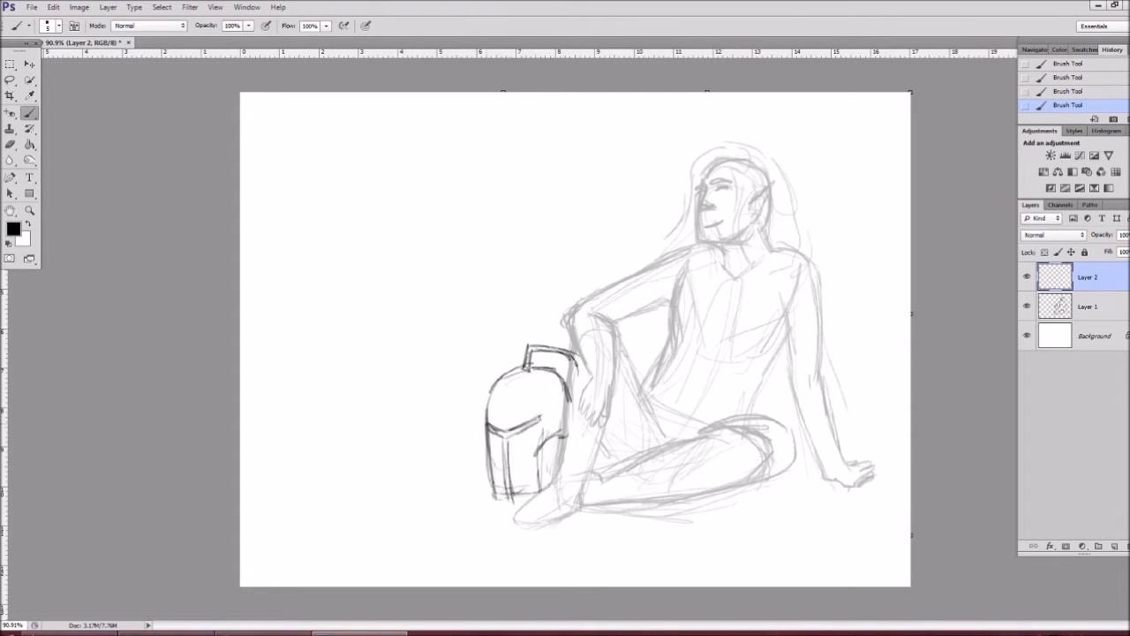
left_click_drag(484, 426, 488, 491)
mouse_move(510, 500)
left_mouse_down()
mouse_move(540, 448)
mouse_move(570, 436)
left_mouse_up()
mouse_move(569, 433)
left_mouse_down()
mouse_move(570, 348)
mouse_move(570, 401)
left_mouse_up()
key("ctrl+z")
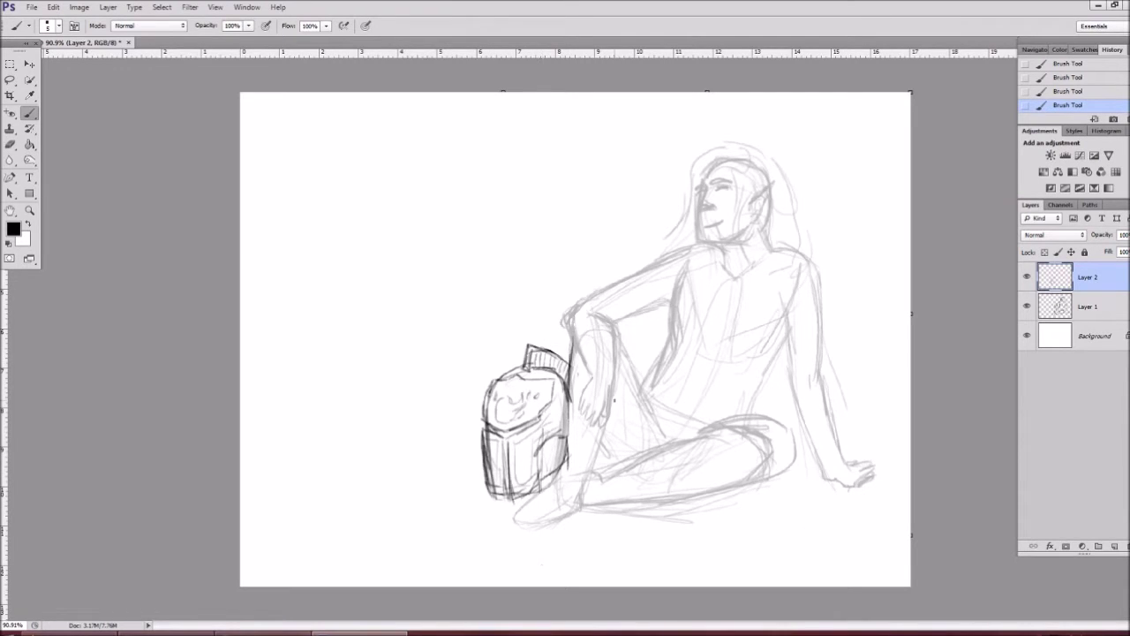
Step: Outline a vest over the torso
left_click_drag(679, 262, 676, 342)
left_click_drag(688, 343, 782, 330)
left_click_drag(794, 256, 780, 339)
left_click_drag(694, 244, 777, 242)
left_click_drag(673, 248, 692, 348)
left_click_drag(676, 282, 706, 351)
Step: Add waist and hip lines, a diagonal strap, belt details and a chest buckle
mouse_move(681, 244)
left_mouse_down()
mouse_move(678, 328)
mouse_move(776, 304)
left_mouse_up()
mouse_move(660, 354)
left_mouse_down()
mouse_move(635, 389)
mouse_move(761, 388)
left_mouse_up()
left_click_drag(673, 314, 645, 374)
left_click_drag(642, 378, 685, 431)
left_click_drag(780, 344, 722, 429)
left_click_drag(650, 385, 697, 422)
mouse_move(689, 240)
left_mouse_down()
mouse_move(729, 424)
mouse_move(743, 415)
left_mouse_up()
left_click_drag(687, 239, 718, 334)
left_click_drag(703, 342, 714, 371)
Step: Outline the thigh and fur shoulders, plus detail at the belt's left
left_click_drag(591, 470, 794, 441)
left_click_drag(588, 510, 794, 462)
left_click_drag(620, 285, 691, 239)
left_click_drag(769, 244, 828, 328)
mouse_move(615, 329)
left_mouse_down()
mouse_move(637, 408)
mouse_move(698, 434)
left_mouse_up()
left_click_drag(632, 377, 681, 436)
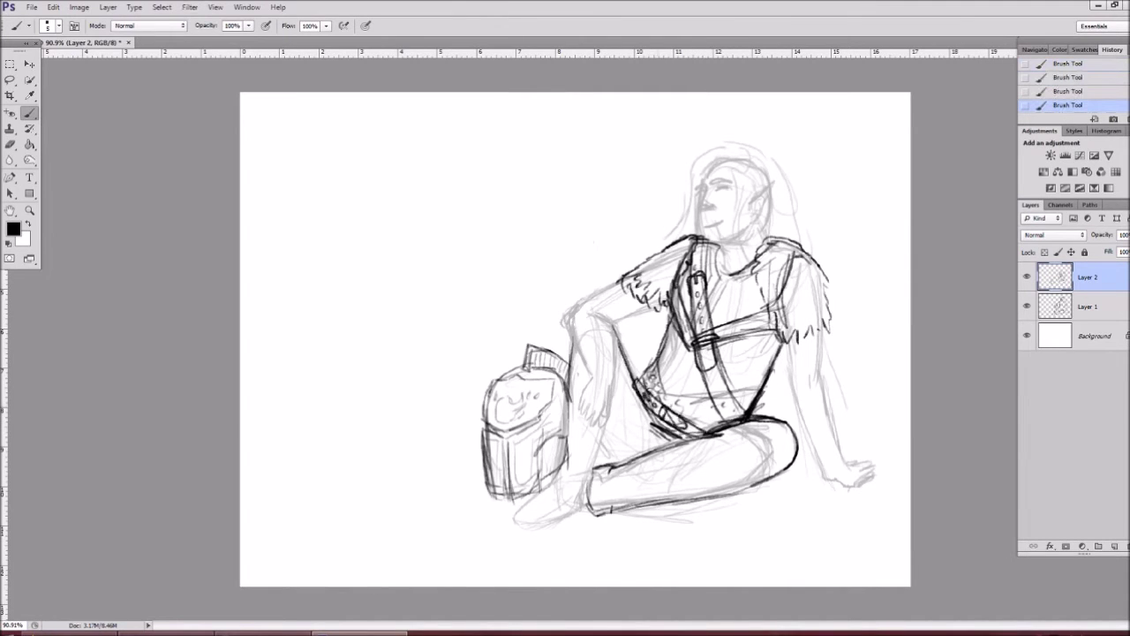
Step: Outline the lower leg and foot
left_click_drag(609, 344, 605, 462)
left_click_drag(604, 452, 558, 483)
left_click_drag(586, 366, 562, 475)
left_click_drag(597, 342, 592, 383)
left_click_drag(588, 454, 584, 477)
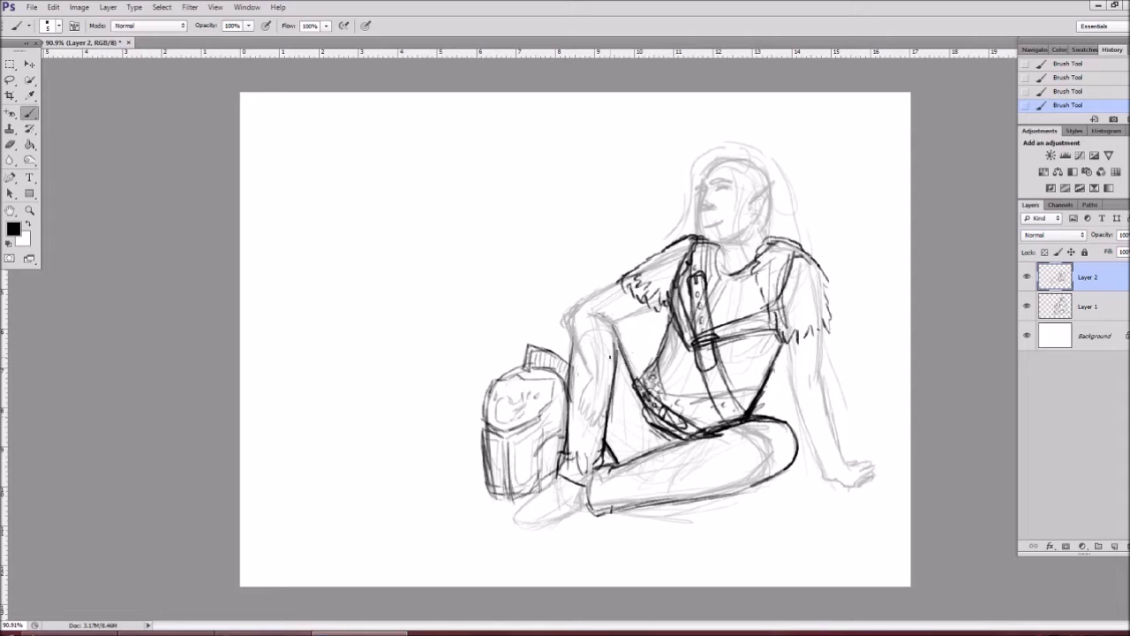
Step: Outline the right arm down to the hand
left_click_drag(784, 343, 807, 408)
left_click_drag(825, 327, 844, 463)
left_click_drag(798, 398, 827, 467)
left_click_drag(835, 464, 876, 469)
Step: Outline the raised knee, inner leg and a forearm line
left_click_drag(618, 283, 570, 328)
left_click_drag(590, 313, 617, 397)
left_click_drag(579, 352, 589, 411)
left_click_drag(608, 318, 658, 300)
Step: Ink the boot and lower leg, and erase the backpack sketch
left_click_drag(556, 483, 584, 507)
left_click_drag(608, 449, 575, 516)
mouse_move(556, 353)
left_mouse_down()
mouse_move(503, 415)
mouse_move(521, 495)
left_mouse_up()
Step: On a new layer, draw a visored helmet with a crest over the head
key("ctrl+shift+alt+n")
left_click_drag(698, 185, 698, 233)
mouse_move(702, 184)
left_mouse_down()
mouse_move(733, 191)
mouse_move(700, 249)
left_mouse_up()
mouse_move(696, 247)
left_mouse_down()
mouse_move(729, 243)
mouse_move(774, 205)
left_mouse_up()
mouse_move(694, 185)
left_mouse_down()
mouse_move(773, 208)
mouse_move(690, 245)
left_mouse_up()
left_click_drag(764, 164, 773, 215)
mouse_move(699, 164)
left_mouse_down()
mouse_move(776, 182)
mouse_move(774, 236)
left_mouse_up()
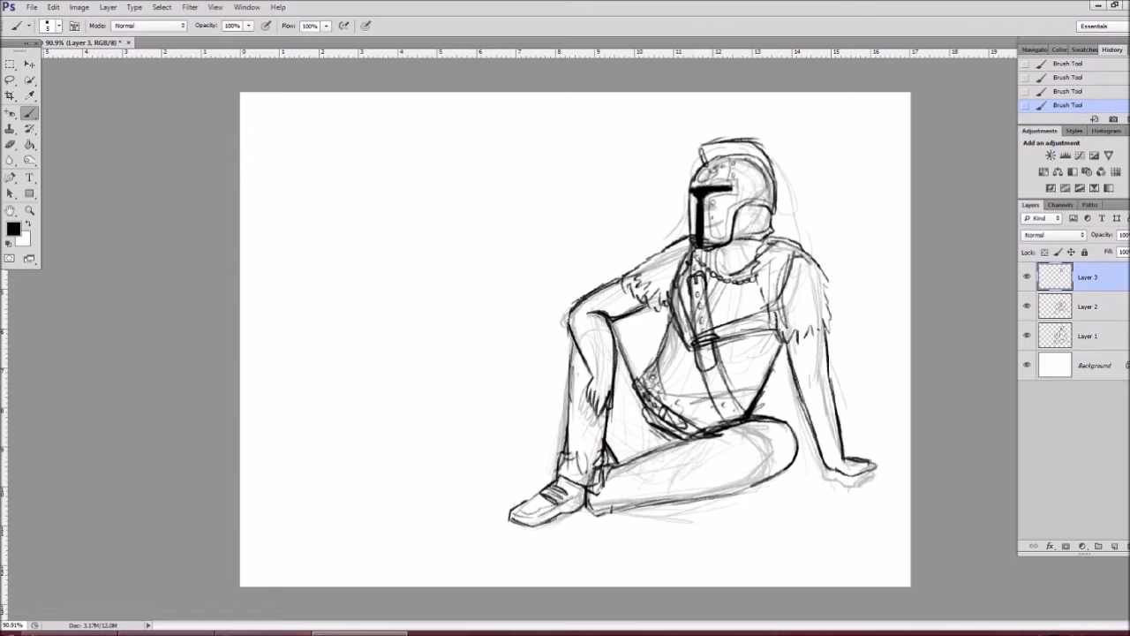
Step: Move the helmet down beside the foot and merge it into the layer below
key("v")
mouse_move(807, 268)
left_mouse_down()
mouse_move(596, 508)
mouse_move(574, 459)
left_mouse_up()
key("e")
right_click(1088, 305)
left_click(1011, 471)
Step: On a new layer, ink the raised knee, shin and left shoulder
key("ctrl+shift+alt+n")
key("b")
left_click_drag(570, 323, 597, 311)
mouse_move(572, 328)
left_mouse_down()
mouse_move(594, 337)
mouse_move(611, 385)
left_mouse_up()
left_click_drag(604, 314, 619, 379)
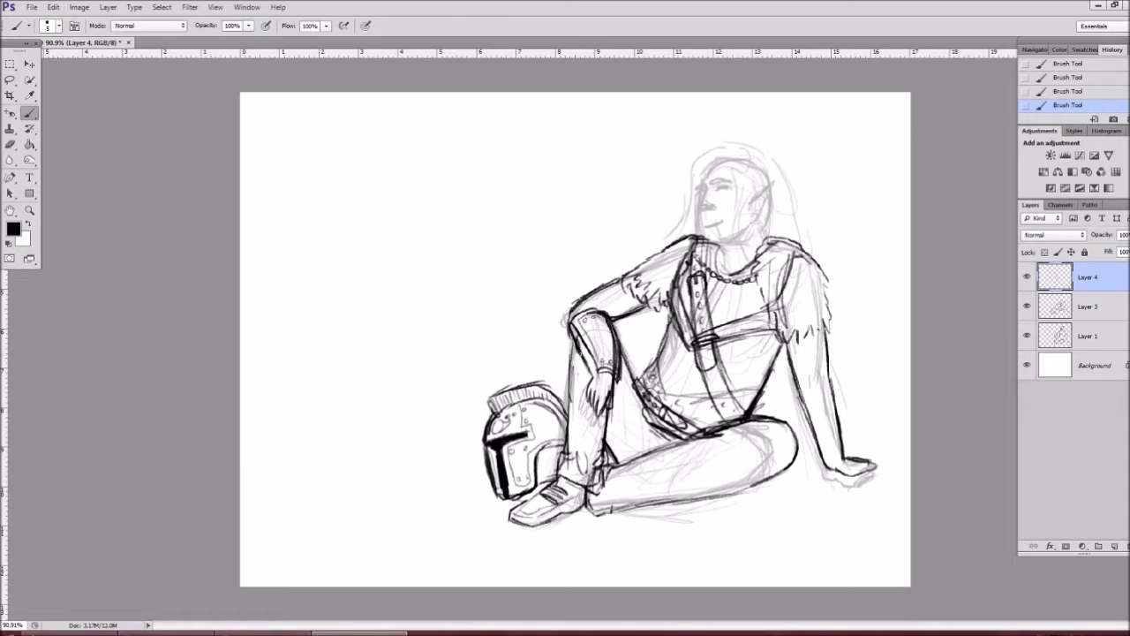
left_click_drag(623, 279, 670, 245)
left_click_drag(641, 258, 694, 233)
Step: Ink the bent thigh, shin and lower leg, plus the right forearm
left_click_drag(613, 415, 616, 444)
left_click_drag(680, 420, 634, 445)
left_click_drag(652, 442, 607, 466)
left_click_drag(706, 431, 633, 459)
left_click_drag(572, 334, 567, 450)
left_click_drag(677, 501, 594, 512)
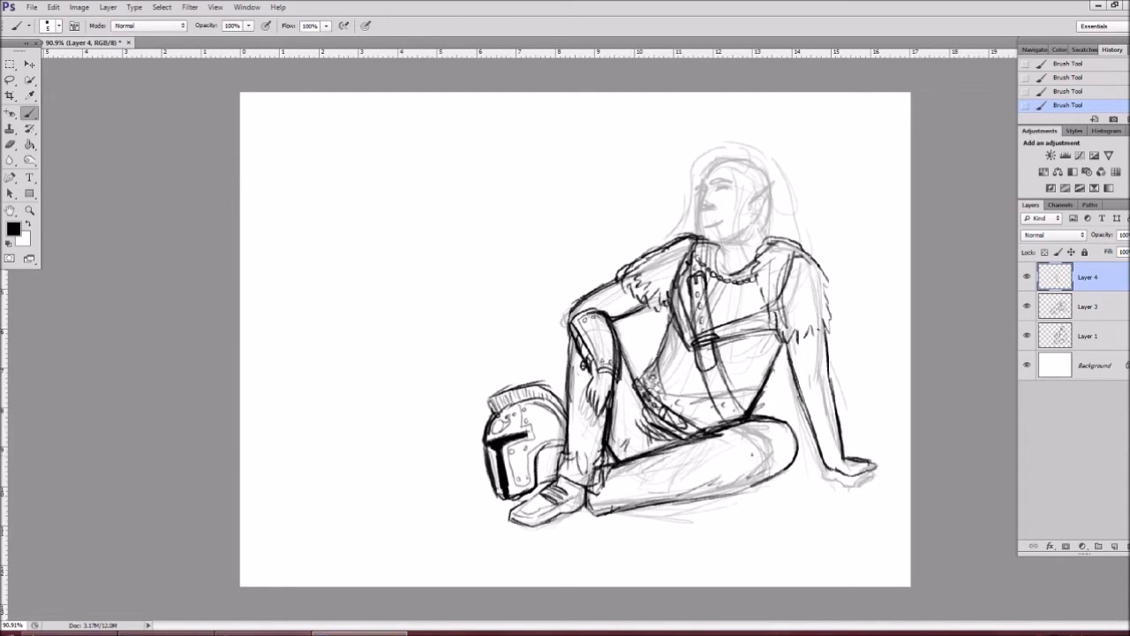
left_click_drag(837, 383, 846, 453)
left_click_drag(803, 399, 826, 446)
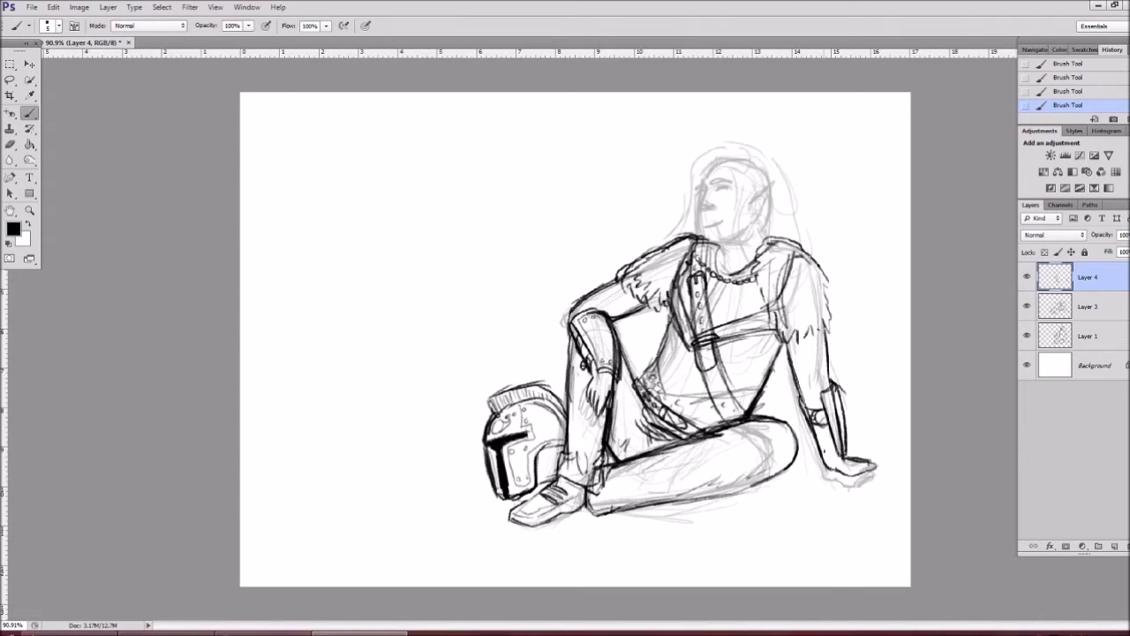
Step: Erase stray arm and shoulder lines and redraw the hip crease darker
key("alt+bracketleft")
left_click_drag(835, 385, 837, 454)
left_click_drag(607, 316, 616, 376)
left_click_drag(690, 235, 622, 292)
mouse_move(642, 413)
left_mouse_down()
mouse_move(664, 443)
mouse_move(672, 430)
left_mouse_up()
key("b")
left_click_drag(635, 402, 687, 436)
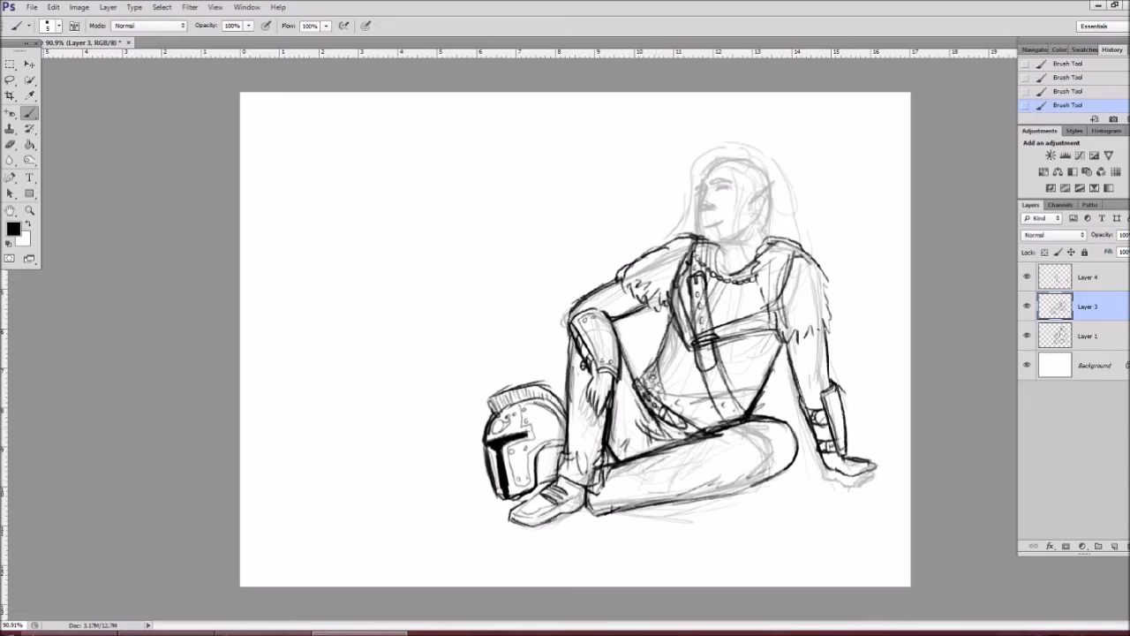
Step: Redraw the bare head's jaw, outline and neck, then merge and add a new layer
left_click_drag(750, 224, 706, 237)
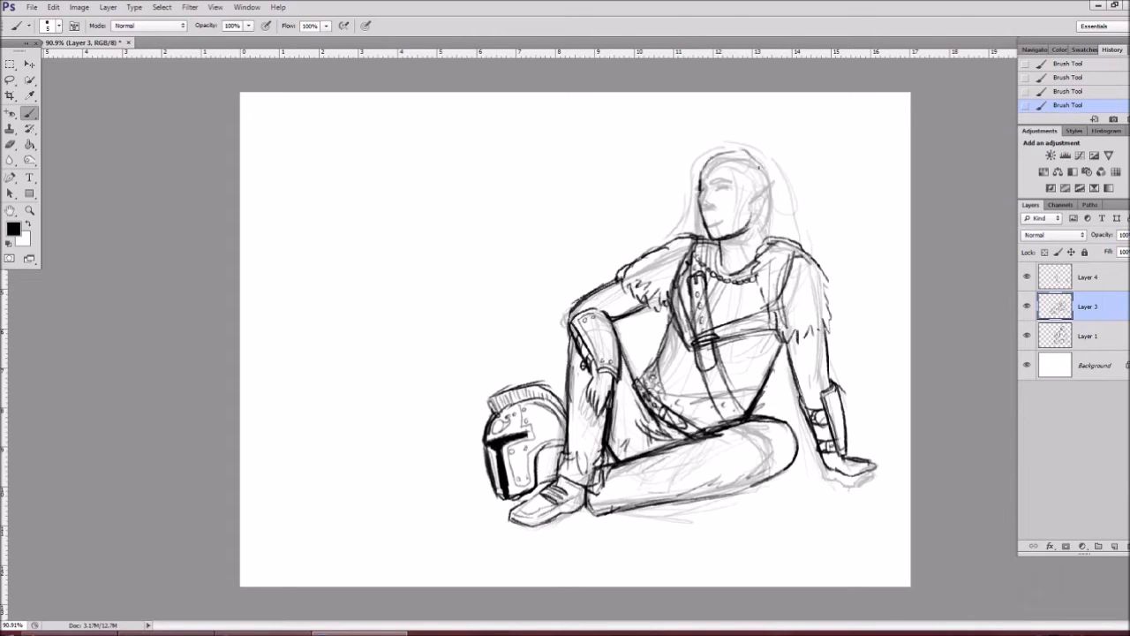
left_click_drag(739, 152, 762, 247)
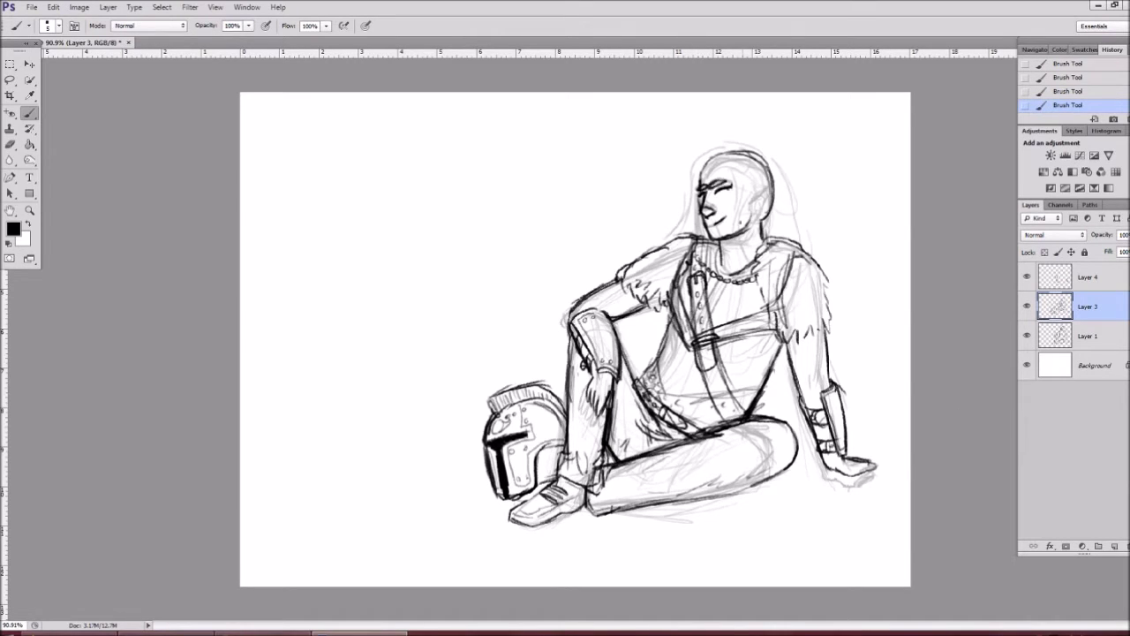
left_click_drag(715, 240, 750, 279)
left_click_drag(764, 251, 769, 232)
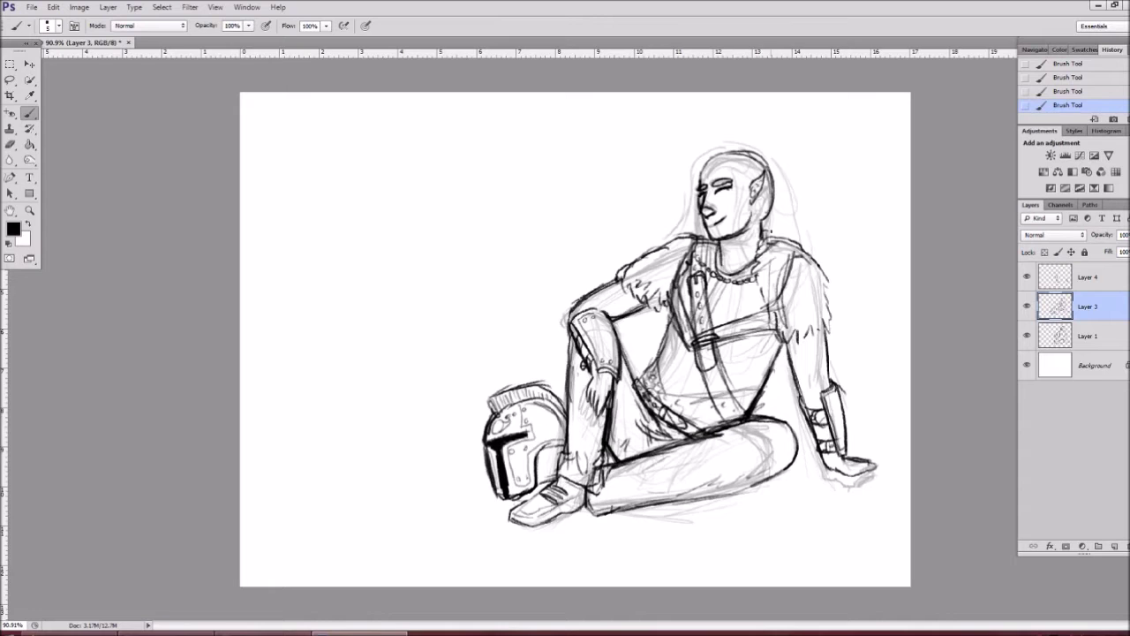
key("ctrl+e")
key("ctrl+shift+alt+n")
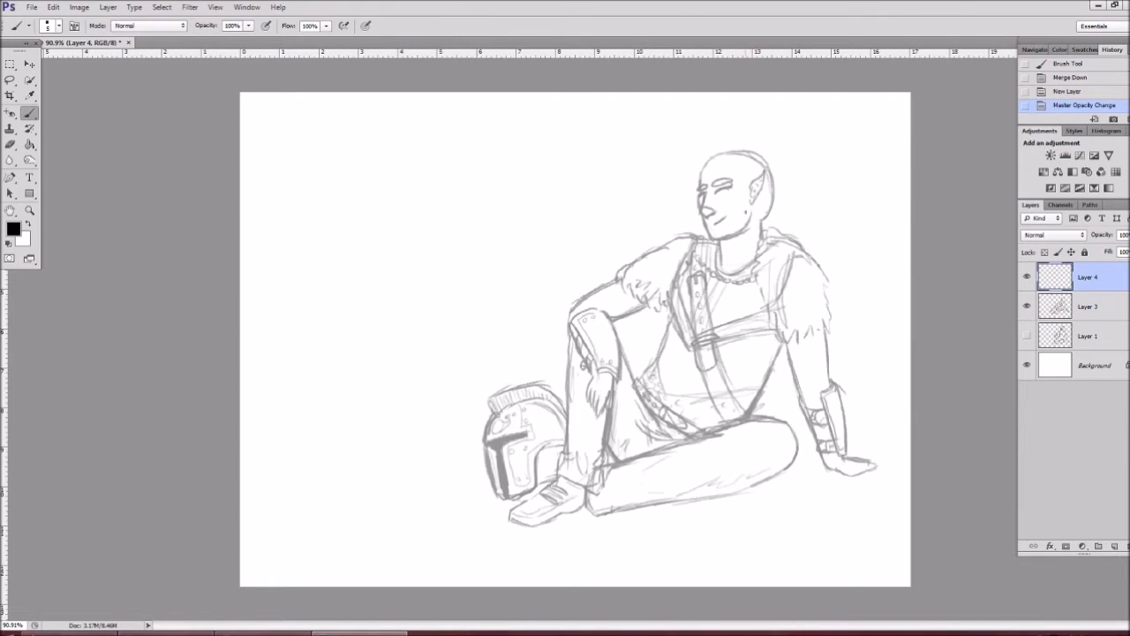
Step: Darken the upper-arm outlines, then erase them again on Layer 3
mouse_move(618, 280)
left_mouse_down()
mouse_move(639, 304)
mouse_move(623, 280)
left_mouse_up()
mouse_move(802, 337)
left_mouse_down()
mouse_move(807, 374)
mouse_move(829, 366)
left_mouse_up()
left_click(1087, 305)
key("e")
left_click_drag(588, 291, 669, 247)
key("b")
Step: Draw fur over both shoulders, merge it into the sketch, and add a layer
mouse_move(762, 233)
left_mouse_down()
mouse_move(805, 265)
mouse_move(830, 316)
left_mouse_up()
mouse_move(615, 280)
left_mouse_down()
mouse_move(665, 244)
mouse_move(715, 231)
left_mouse_up()
right_click(1088, 305)
left_click(998, 472)
left_click(1083, 287)
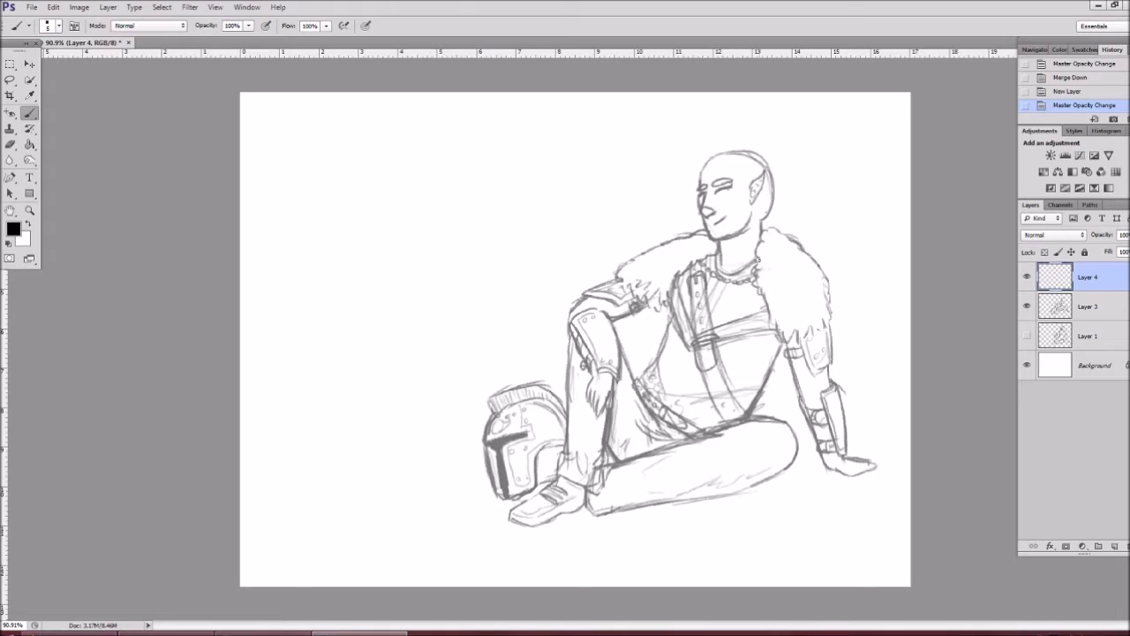
Step: Try hair strokes on the bald head, undo them, and start a fresh layer
left_click_drag(680, 177, 724, 154)
left_click_drag(717, 161, 745, 151)
mouse_move(747, 148)
left_mouse_down()
mouse_move(775, 167)
mouse_move(773, 231)
left_mouse_up()
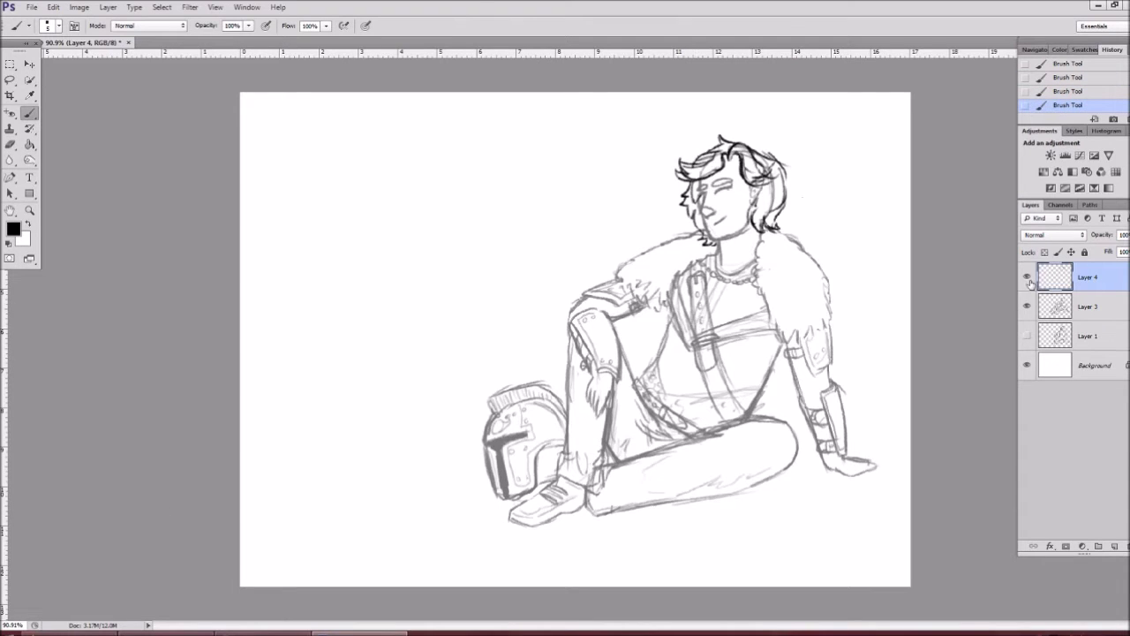
key("0")
key("ctrl+z")
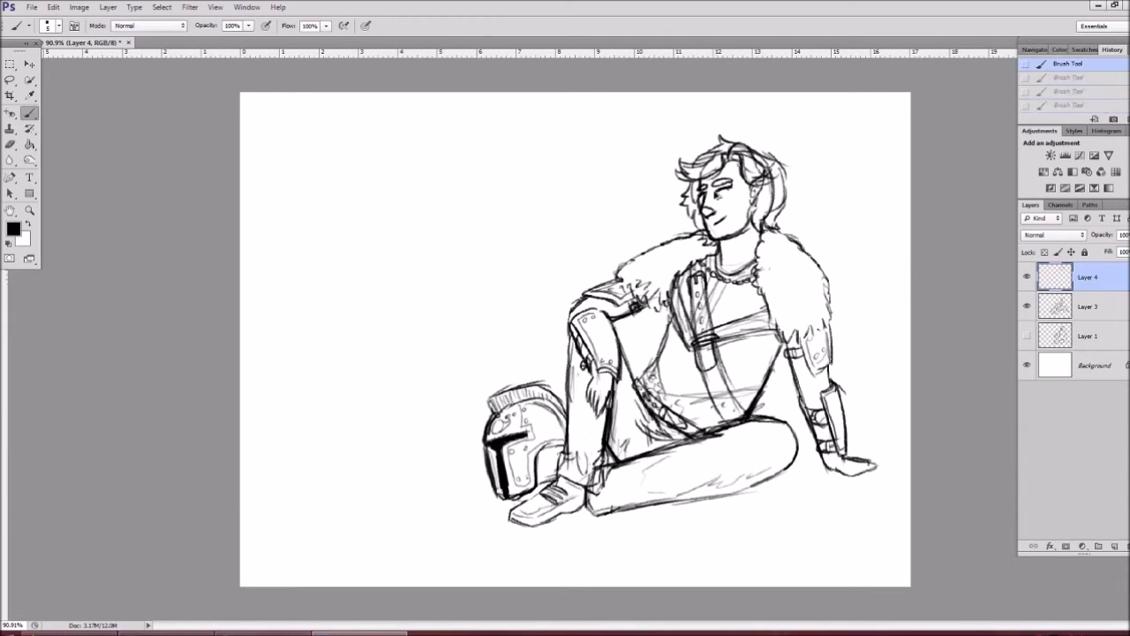
key("ctrl+shift+n")
key("Return")
Step: Draw new hair around the head and redraw the face's right side
mouse_move(706, 157)
left_mouse_down()
mouse_move(743, 203)
mouse_move(786, 219)
left_mouse_up()
left_click_drag(739, 141, 782, 167)
mouse_move(706, 150)
left_mouse_down()
mouse_move(687, 174)
mouse_move(702, 232)
left_mouse_up()
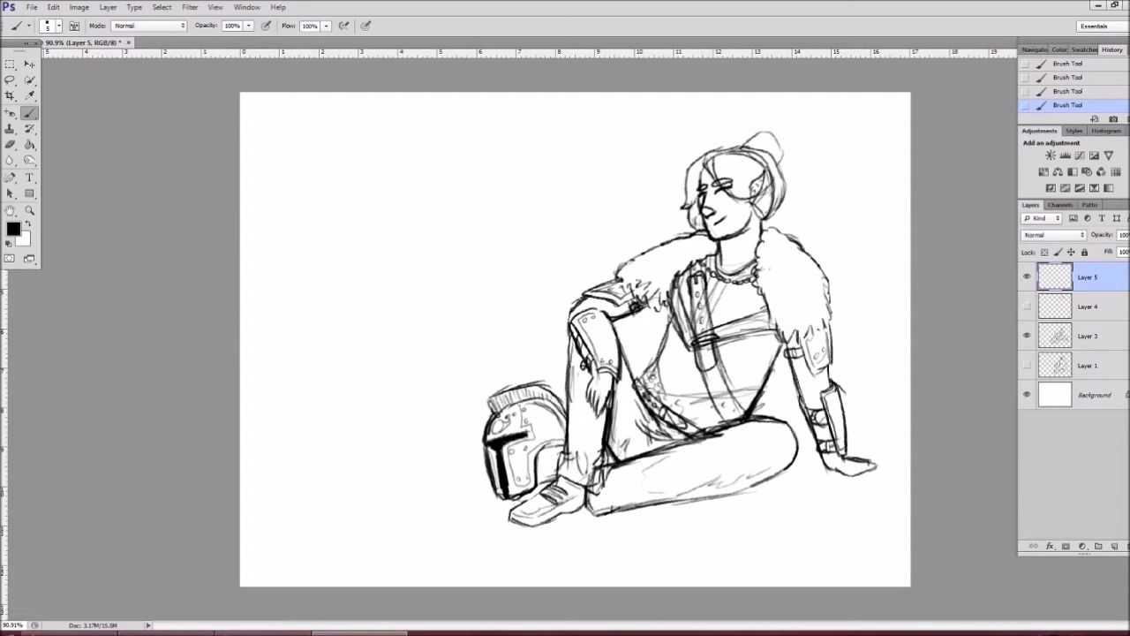
mouse_move(764, 152)
left_mouse_down()
mouse_move(717, 228)
mouse_move(761, 228)
left_mouse_up()
left_click_drag(706, 159, 774, 217)
left_click_drag(725, 187, 764, 226)
left_click_drag(784, 179, 751, 229)
Step: Rework the hair bun and compare the Layer 4 and Layer 5 hair versions
mouse_move(694, 168)
left_mouse_down()
mouse_move(705, 187)
mouse_move(735, 147)
left_mouse_up()
left_click_drag(730, 147, 765, 131)
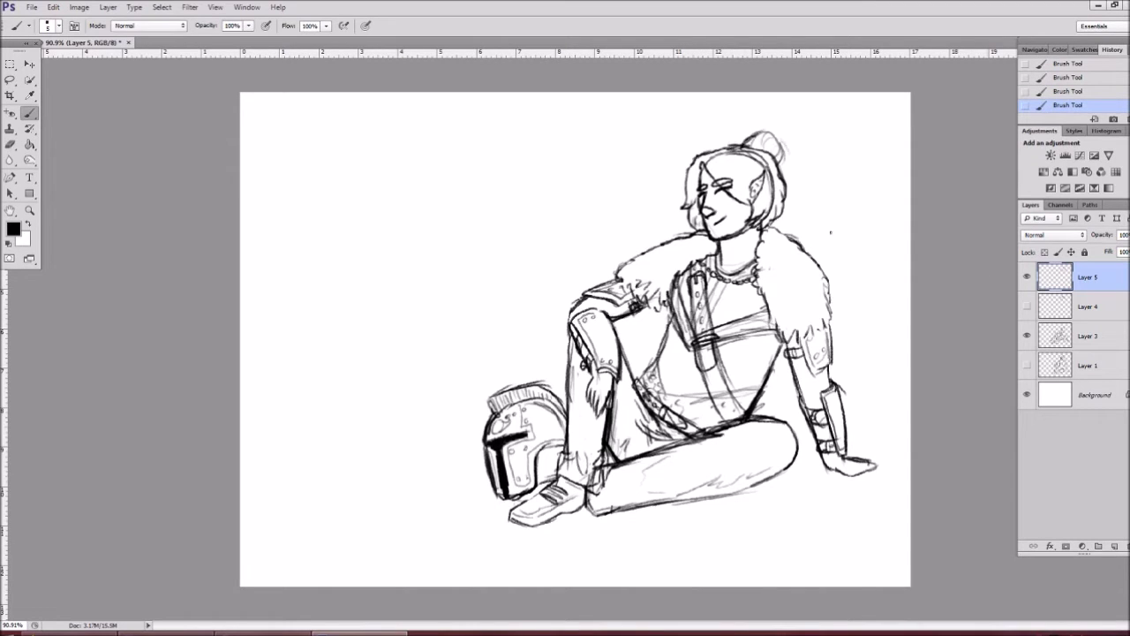
left_click(1026, 307)
left_click(1088, 307)
left_click(1026, 277)
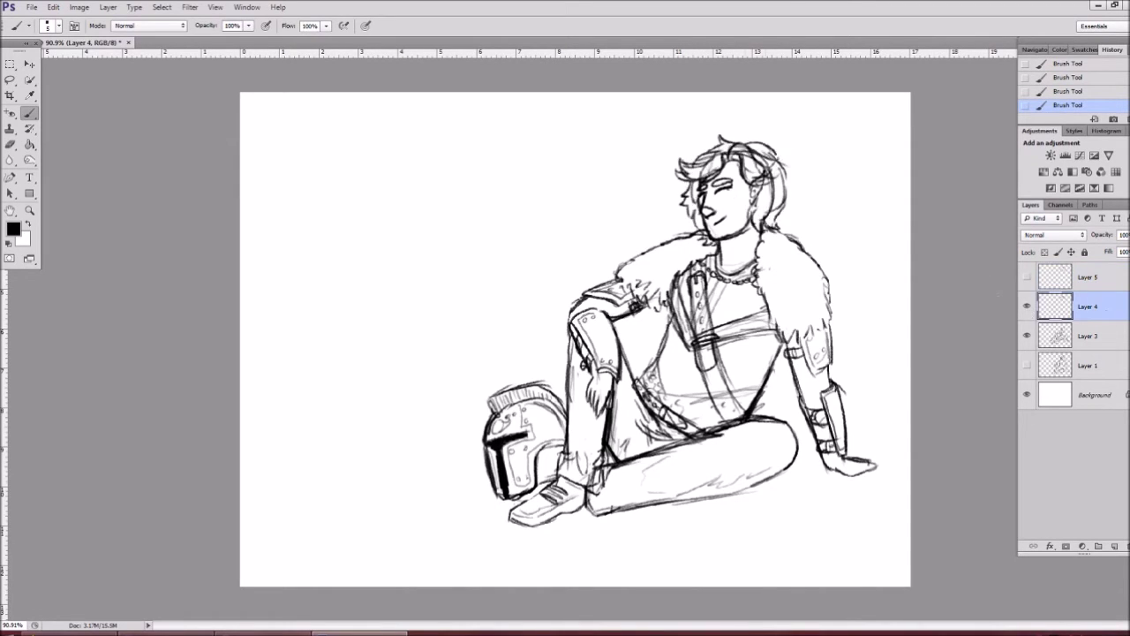
Step: Redo the bun as a darker round bun on top of the head
key("ctrl+z")
left_click_drag(752, 147, 777, 152)
key("ctrl+z")
mouse_move(759, 143)
left_mouse_down()
mouse_move(784, 161)
mouse_move(790, 190)
left_mouse_up()
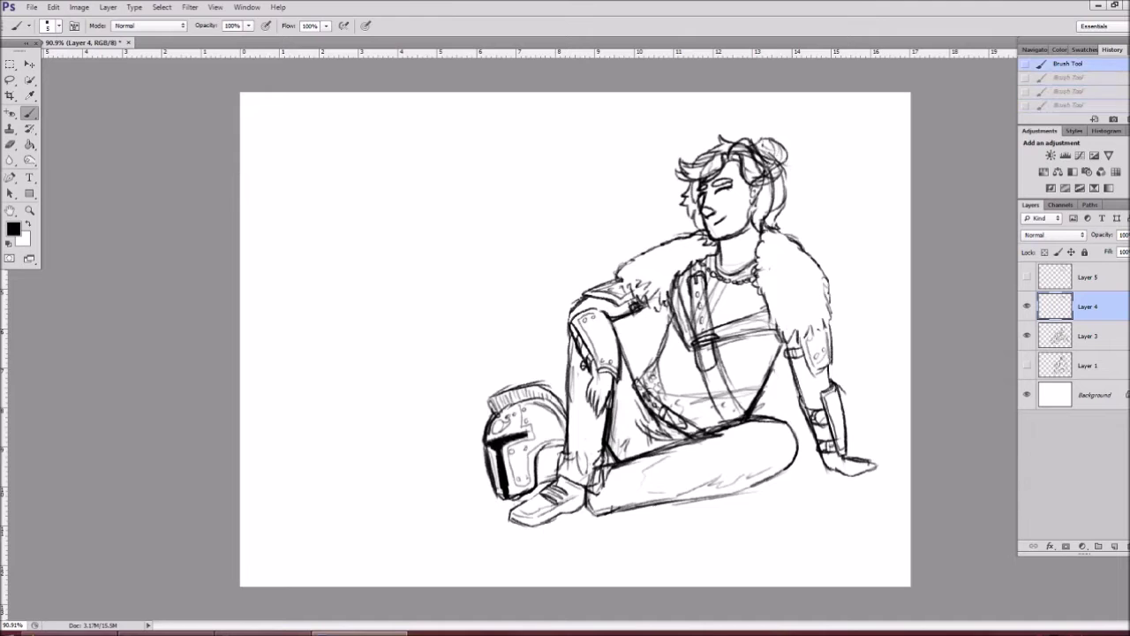
left_click_drag(763, 155, 786, 203)
Step: Fade the sketch to low opacity and add a new Layer 6 on top
key("alt+bracketleft")
key("e")
key("b")
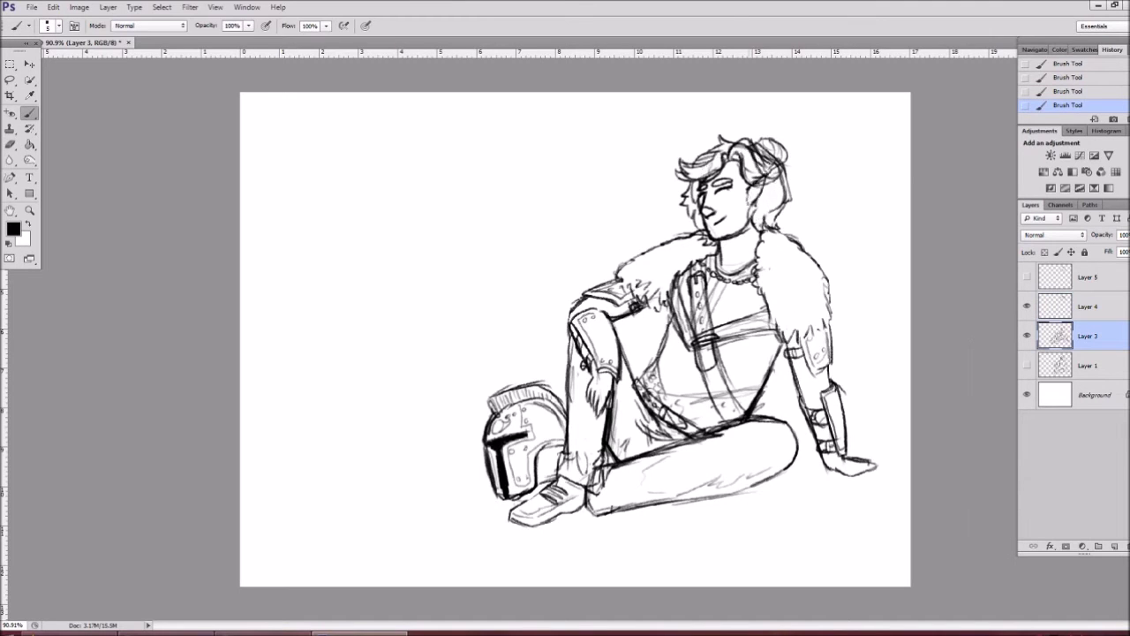
left_click_drag(1084, 328, 1084, 283)
left_click(1098, 546)
key("ctrl+shift+bracketright")
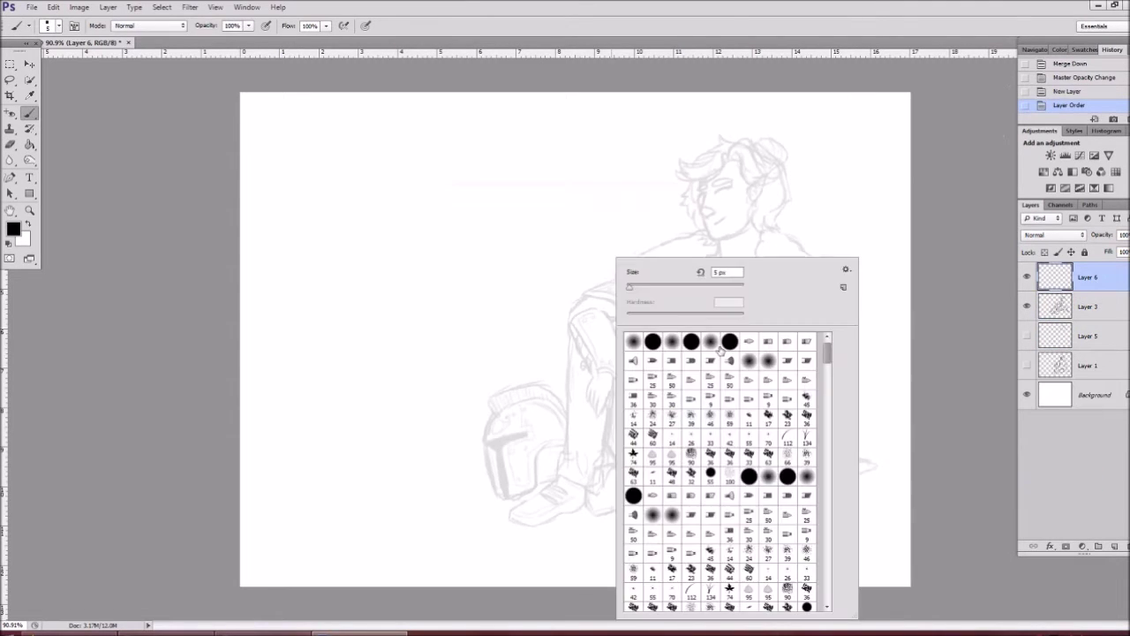
Step: At 100% zoom, ink the chain necklace on the new top layer
left_click_drag(512, 307, 639, 409)
key("ctrl+z")
key("ctrl+plus")
left_click_drag(757, 277, 774, 276)
left_click_drag(712, 254, 732, 271)
left_click_drag(733, 272, 759, 277)
key("ctrl+z")
left_click_drag(704, 244, 711, 248)
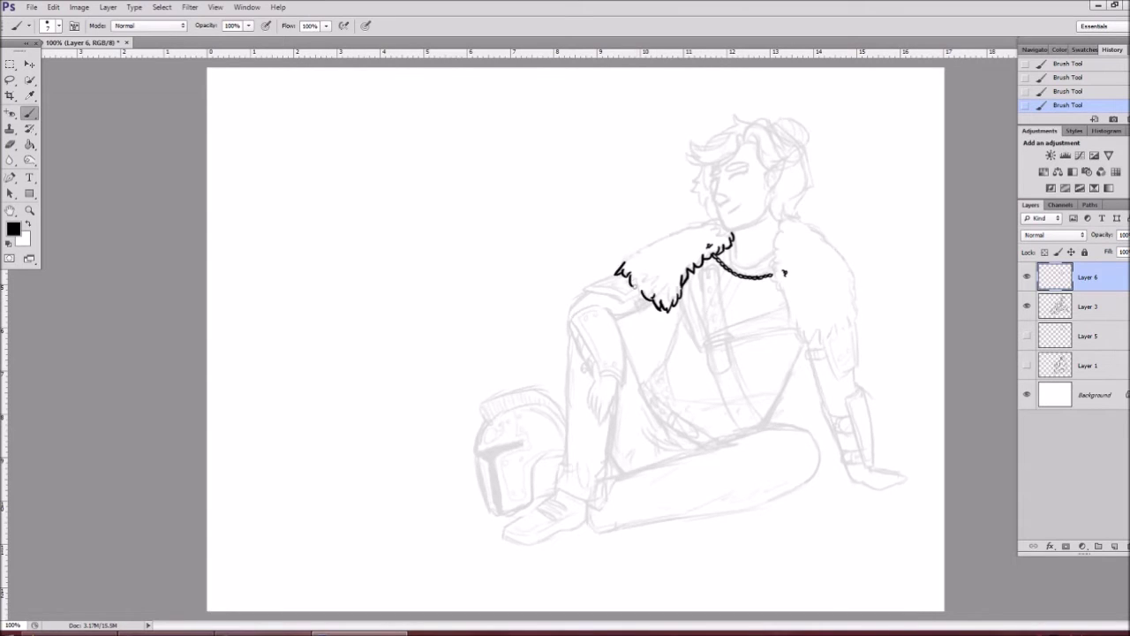
Step: Ink the fur's top edge, collar curve, right-side hair and round bun
left_click_drag(695, 223, 721, 218)
left_click_drag(719, 177, 725, 196)
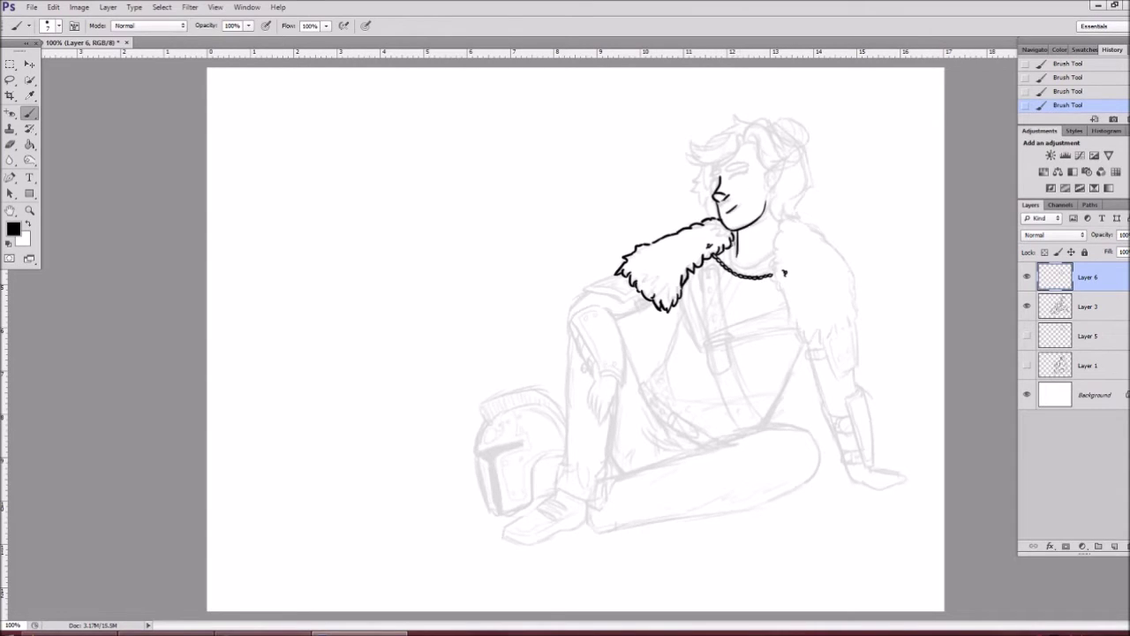
left_click_drag(740, 256, 770, 250)
mouse_move(711, 160)
left_mouse_down()
mouse_move(741, 137)
mouse_move(716, 159)
mouse_move(744, 175)
left_mouse_up()
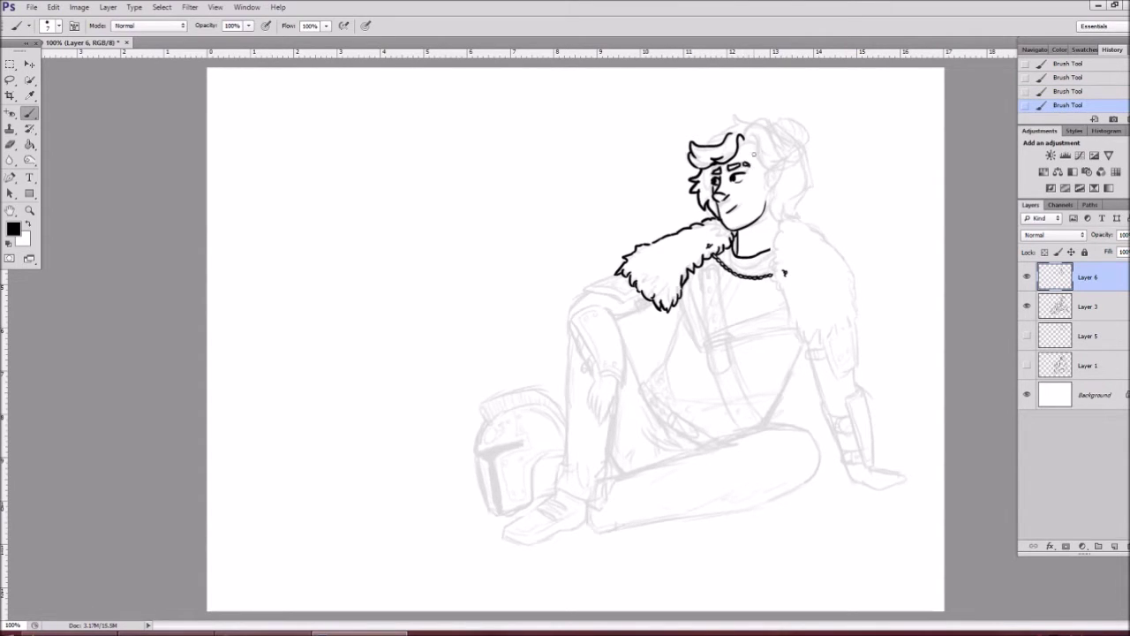
left_click_drag(742, 169, 770, 188)
mouse_move(757, 141)
left_mouse_down()
mouse_move(803, 173)
mouse_move(810, 194)
mouse_move(787, 219)
left_mouse_up()
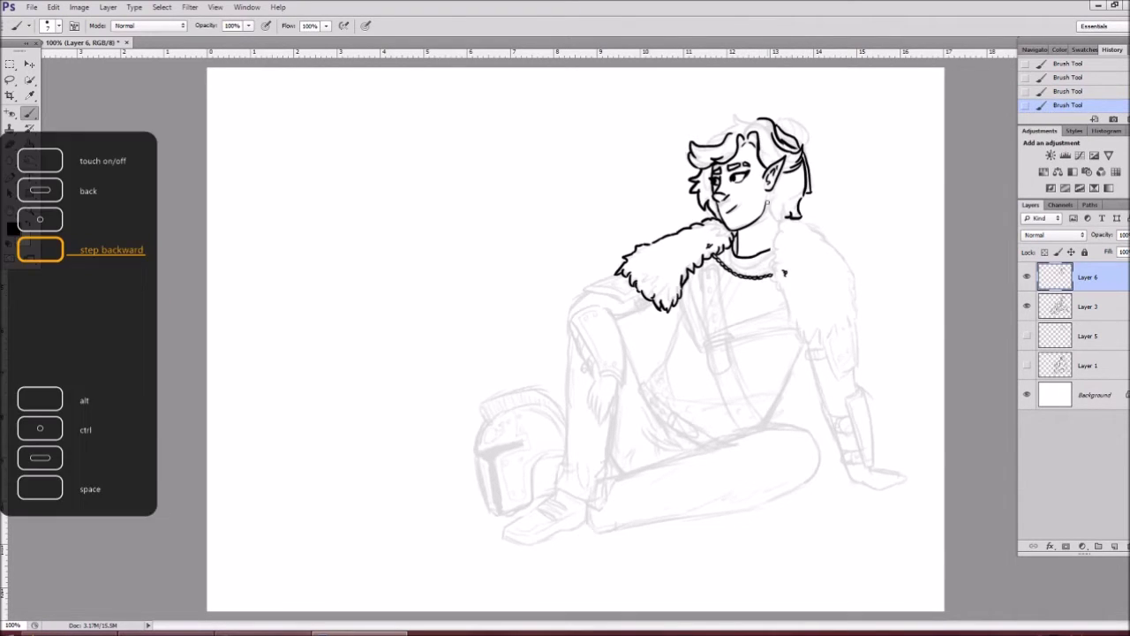
left_click_drag(791, 124, 805, 143)
mouse_move(747, 119)
left_mouse_down()
mouse_move(757, 131)
mouse_move(694, 171)
mouse_move(697, 201)
mouse_move(765, 235)
mouse_move(736, 248)
mouse_move(771, 251)
mouse_move(788, 313)
mouse_move(860, 332)
left_mouse_up()
Step: Clean up strokes near the face and ink a sheathed dagger beside the hand
key("ctrl+alt+z")
key("e")
key("b")
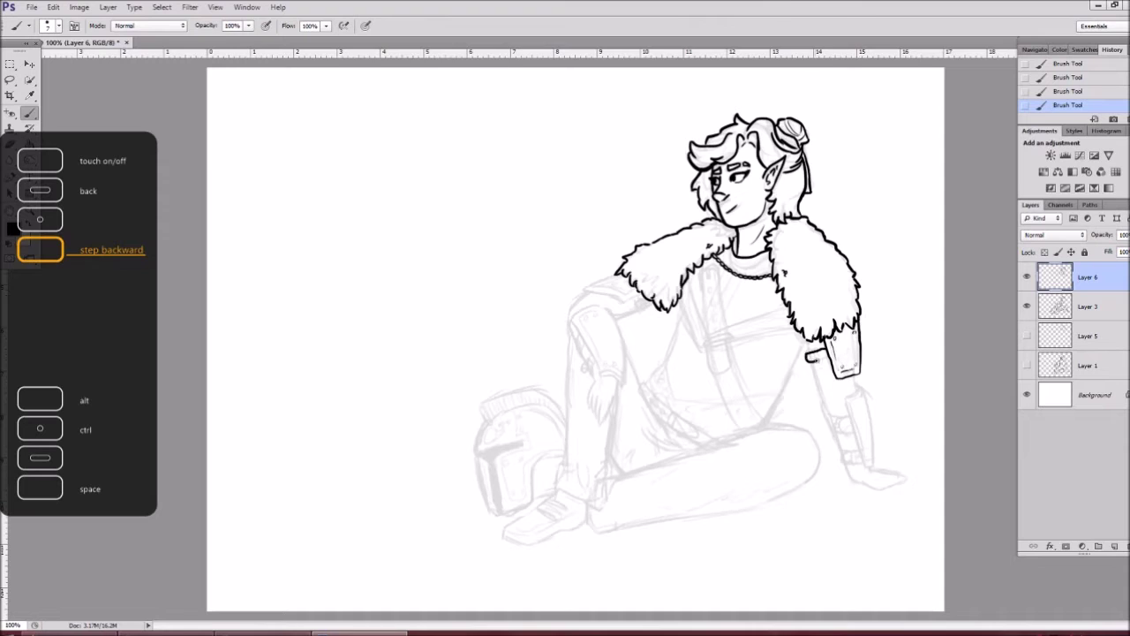
left_click_drag(865, 388, 872, 466)
mouse_move(846, 396)
left_mouse_down()
mouse_move(862, 385)
mouse_move(851, 449)
mouse_move(879, 484)
mouse_move(878, 472)
mouse_move(871, 493)
mouse_move(881, 487)
left_mouse_up()
key("e")
key("b")
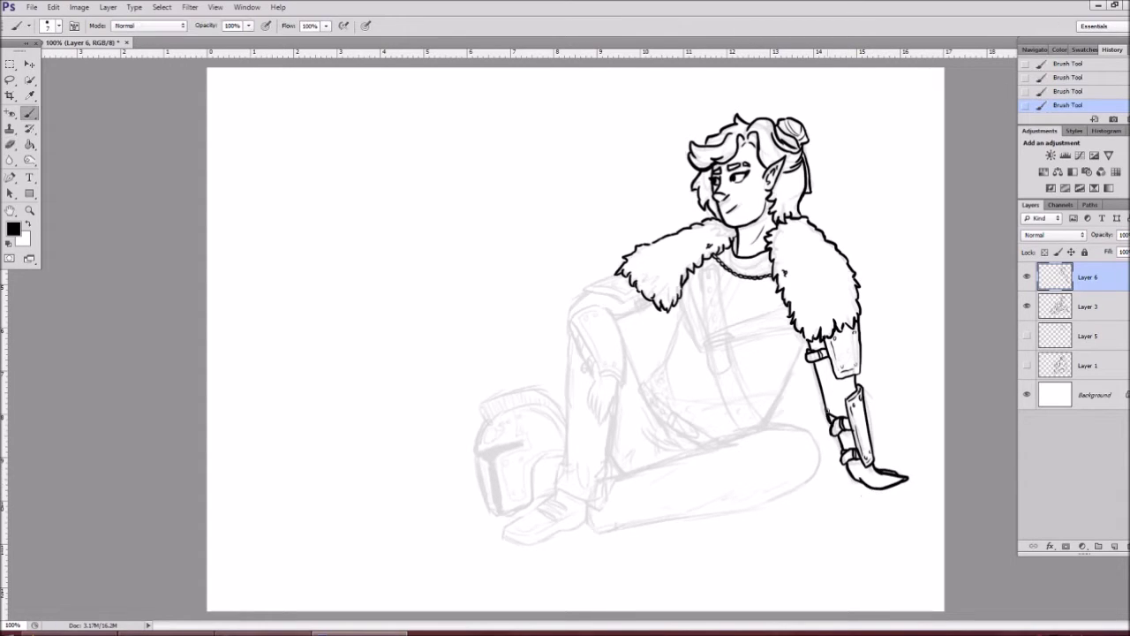
Step: Outline the arm armour under the fur and the forearm bracer
left_click_drag(584, 292, 637, 305)
mouse_move(588, 287)
left_mouse_down()
mouse_move(634, 297)
mouse_move(624, 381)
left_mouse_up()
mouse_move(572, 323)
left_mouse_down()
mouse_move(590, 375)
mouse_move(616, 328)
mouse_move(568, 320)
left_mouse_up()
left_click_drag(567, 321, 592, 397)
Step: Ink the lower leg, boot, bent thigh and knee, and a dagger hilt
left_click_drag(571, 327, 556, 496)
left_click_drag(607, 470, 593, 512)
mouse_move(618, 402)
left_mouse_down()
mouse_move(607, 476)
mouse_move(505, 530)
left_mouse_up()
mouse_move(505, 533)
left_mouse_down()
mouse_move(591, 526)
mouse_move(565, 500)
mouse_move(534, 516)
mouse_move(741, 443)
left_mouse_up()
left_click_drag(660, 438, 749, 507)
mouse_move(594, 530)
left_mouse_down()
mouse_move(759, 503)
mouse_move(614, 528)
left_mouse_up()
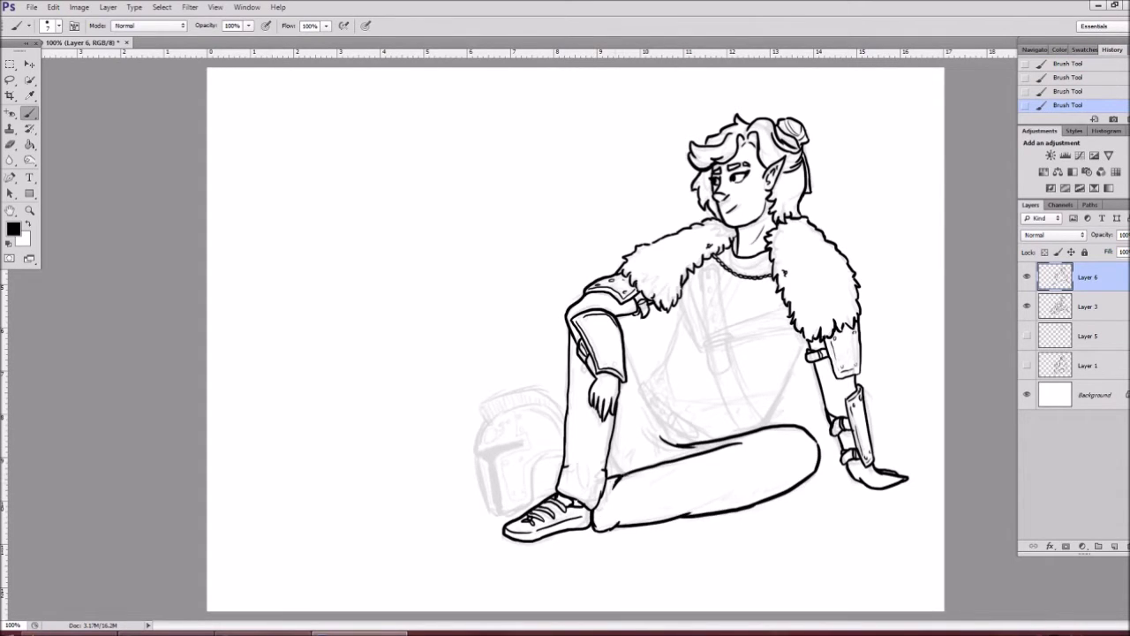
mouse_move(646, 387)
left_mouse_down()
mouse_move(685, 442)
mouse_move(666, 424)
mouse_move(680, 428)
left_mouse_up()
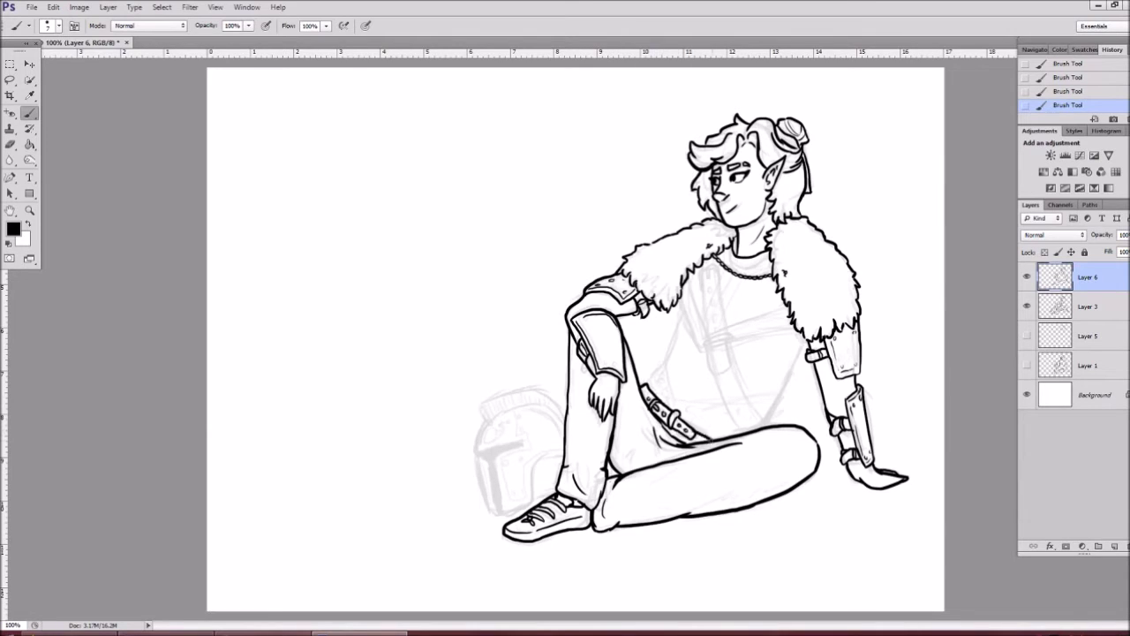
Step: Ink the chest strap with buckle holes, shirt hem and torso contours
left_click_drag(704, 284, 707, 339)
mouse_move(722, 281)
left_mouse_down()
mouse_move(724, 332)
mouse_move(716, 324)
left_mouse_up()
mouse_move(703, 341)
left_mouse_down()
mouse_move(729, 333)
mouse_move(768, 426)
mouse_move(750, 429)
left_mouse_up()
left_click_drag(706, 362, 807, 366)
left_click_drag(705, 292, 690, 335)
left_click_drag(736, 333, 791, 323)
mouse_move(678, 326)
left_mouse_down()
mouse_move(660, 387)
mouse_move(643, 386)
left_mouse_up()
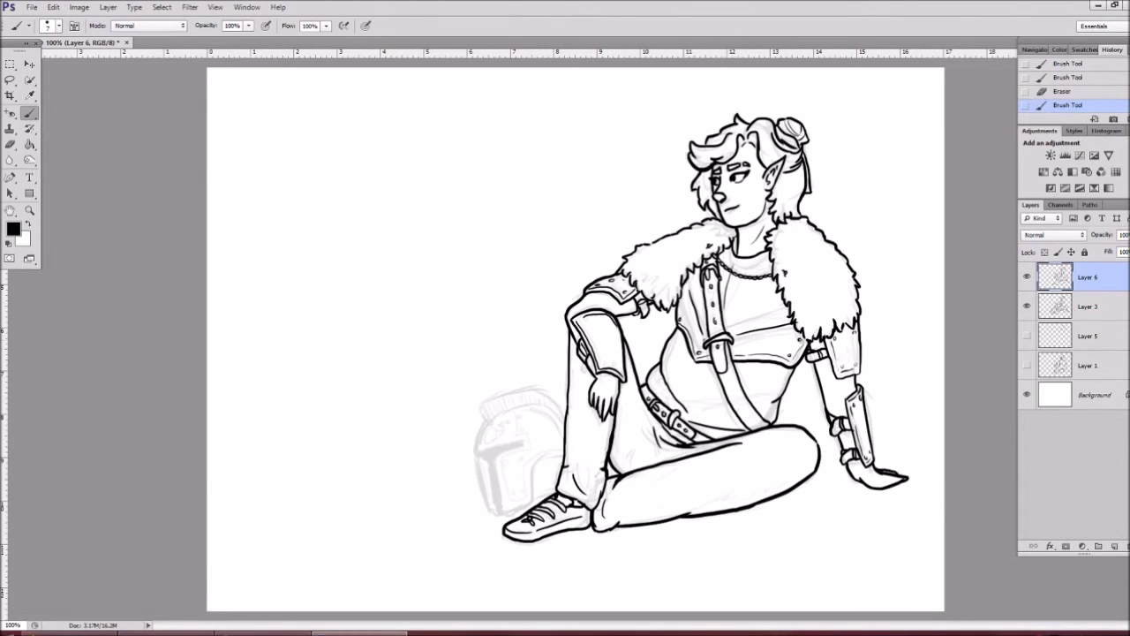
Step: Lasso the legs and enlarge and shift them slightly with Free Transform
key("l")
left_click_drag(795, 402, 559, 334)
key("ctrl+t")
left_click_drag(444, 327, 479, 310)
key("Return")
key("ctrl+d")
Step: Darken the arm outline and open brush settings for finer inking
key("b")
left_click_drag(567, 302, 556, 346)
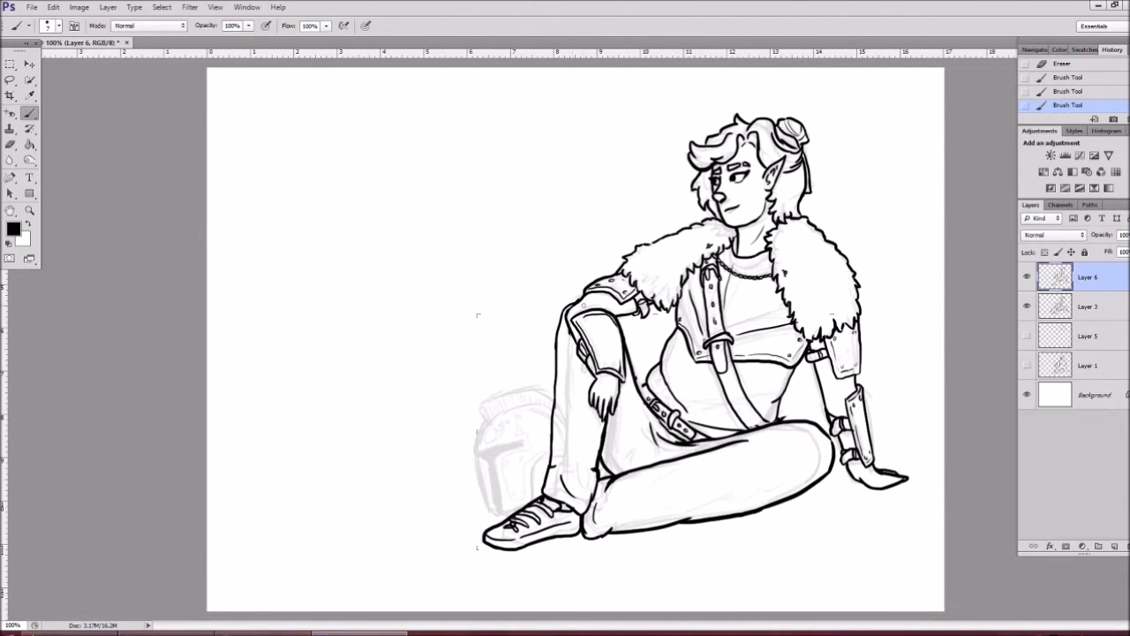
key("b")
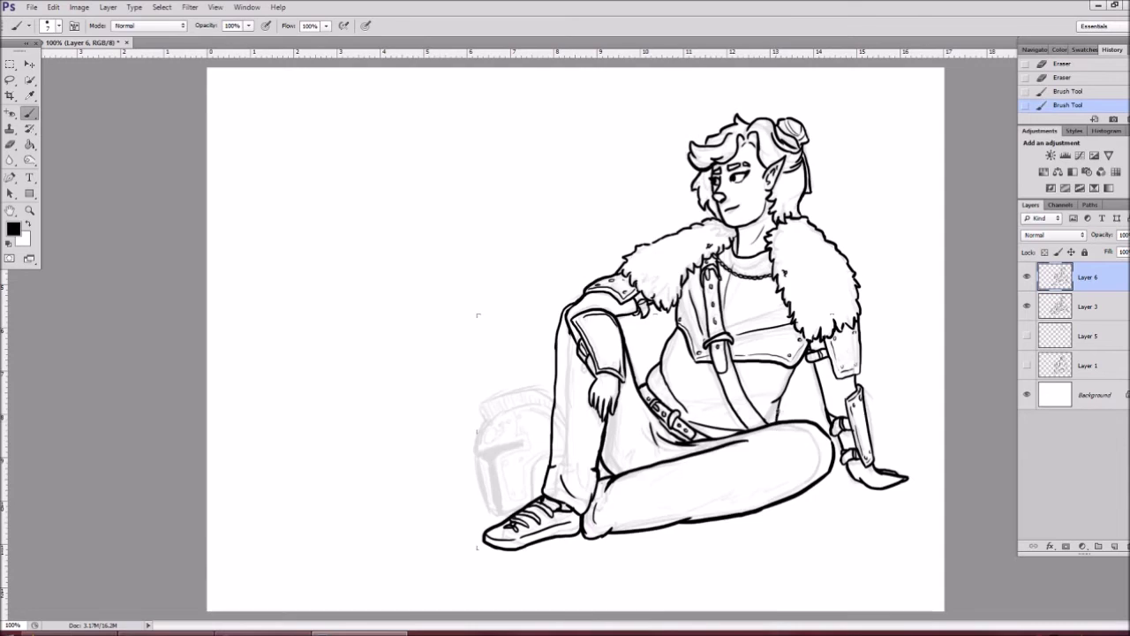
left_click(246, 7)
left_click(256, 95)
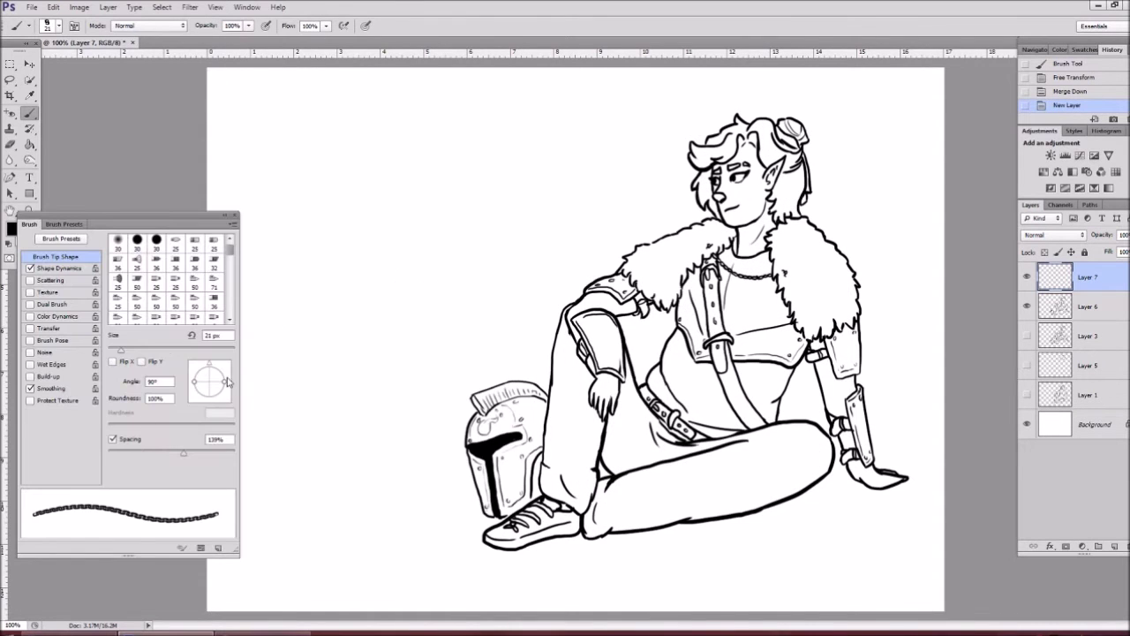
Step: Flip the chain brush tip angle and widen its spacing in the Brush panel
left_click_drag(177, 453, 186, 453)
left_click_drag(209, 371, 209, 397)
scroll(168, 278, "down", 5)
left_click_drag(187, 452, 195, 453)
Step: Test several chain strokes on the torso, undoing each, then close the brush settings
left_click_drag(298, 366, 379, 454)
key("ctrl+z")
left_click_drag(287, 360, 264, 382)
key("ctrl+z")
left_click_drag(303, 297, 303, 424)
key("ctrl+z")
left_click(234, 215)
scroll(670, 364, "up", 1)
scroll(671, 362, "down", 1)
Step: Try a chain stroke on the torso, undo it, and adjust the brush size
left_click_drag(680, 353, 706, 423)
right_click(481, 269)
key("Escape")
key("ctrl+z")
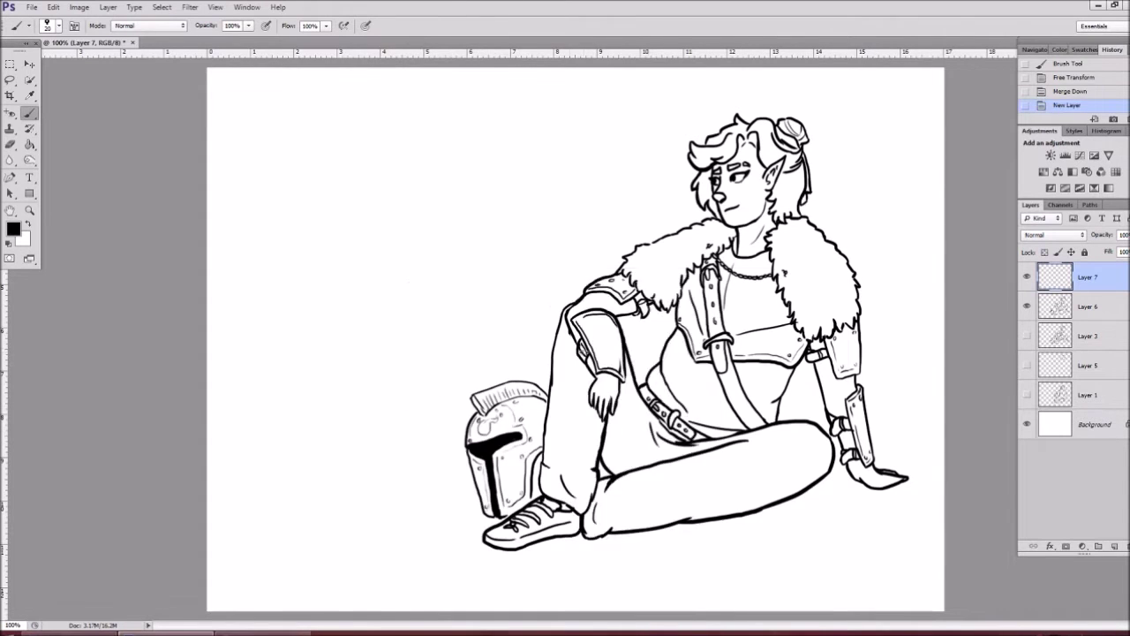
right_click(449, 285)
key("F5")
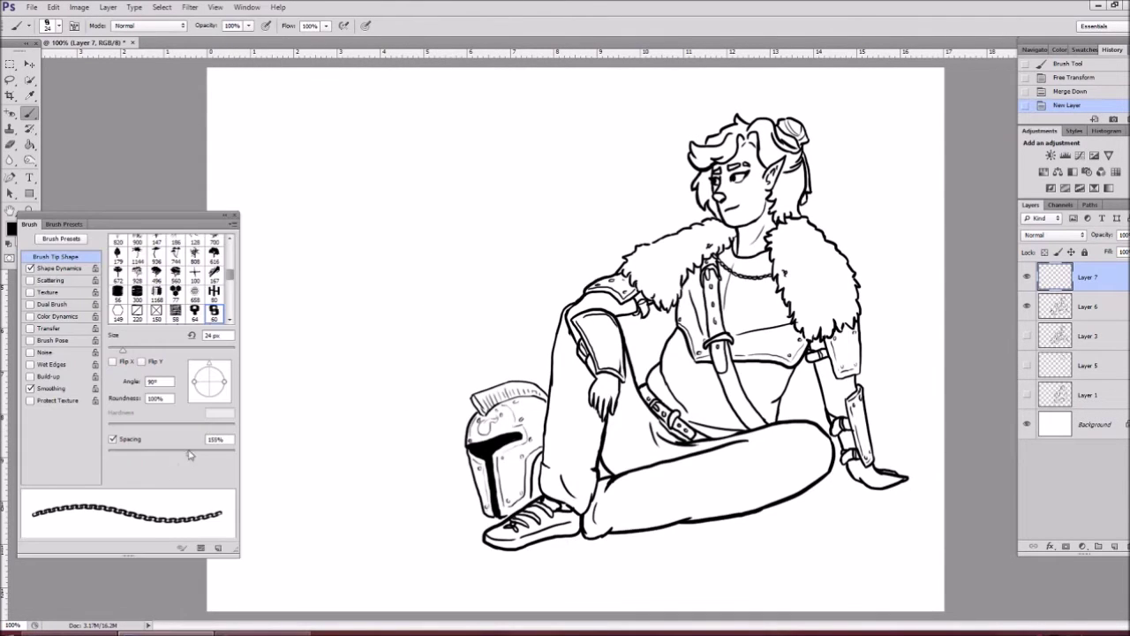
key("F5")
Step: Repeatedly draw and undo chain-mail strokes down the torso to find the right placement
left_click_drag(680, 362, 738, 428)
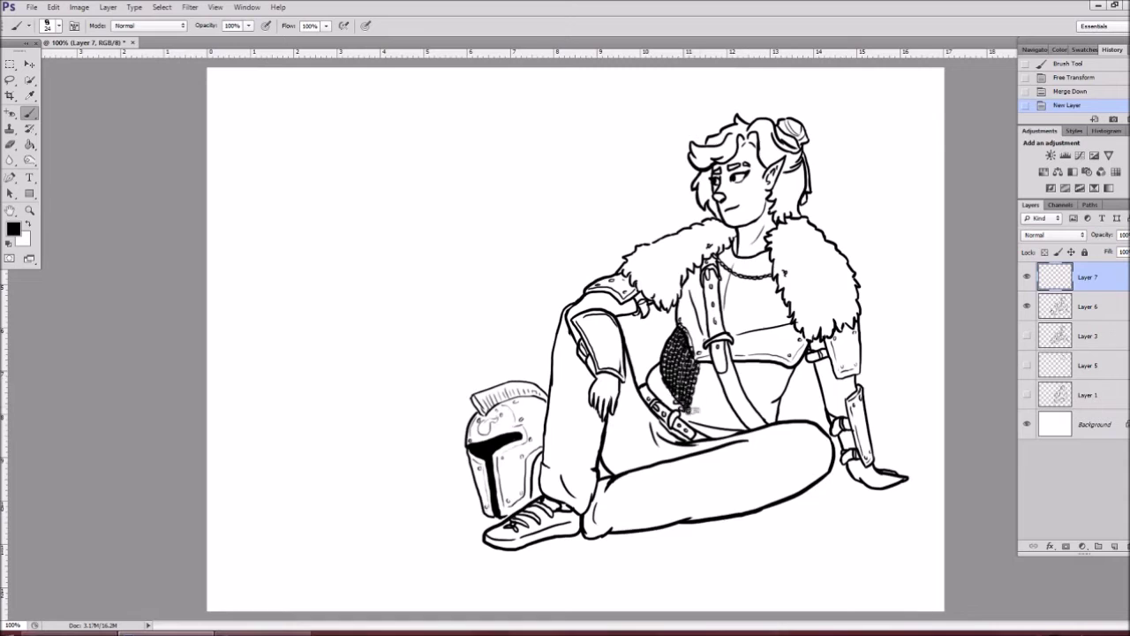
key("ctrl+z")
mouse_move(663, 325)
left_mouse_down()
mouse_move(675, 402)
mouse_move(711, 420)
left_mouse_up()
key("ctrl+z")
left_click_drag(671, 333, 687, 373)
key("ctrl+z")
key("ctrl+z")
left_click_drag(680, 334, 697, 419)
key("ctrl+z")
left_click_drag(688, 353, 714, 422)
key("ctrl+z")
Step: Paint chain mail across the midriff toward the sash, erasing the overflow off the sash
left_click_drag(649, 363, 693, 439)
mouse_move(693, 358)
left_mouse_down()
mouse_move(702, 410)
mouse_move(724, 424)
left_mouse_up()
left_click_drag(715, 379, 748, 428)
mouse_move(733, 358)
left_mouse_down()
mouse_move(777, 419)
mouse_move(738, 393)
left_mouse_up()
key("e")
left_click_drag(768, 353, 720, 371)
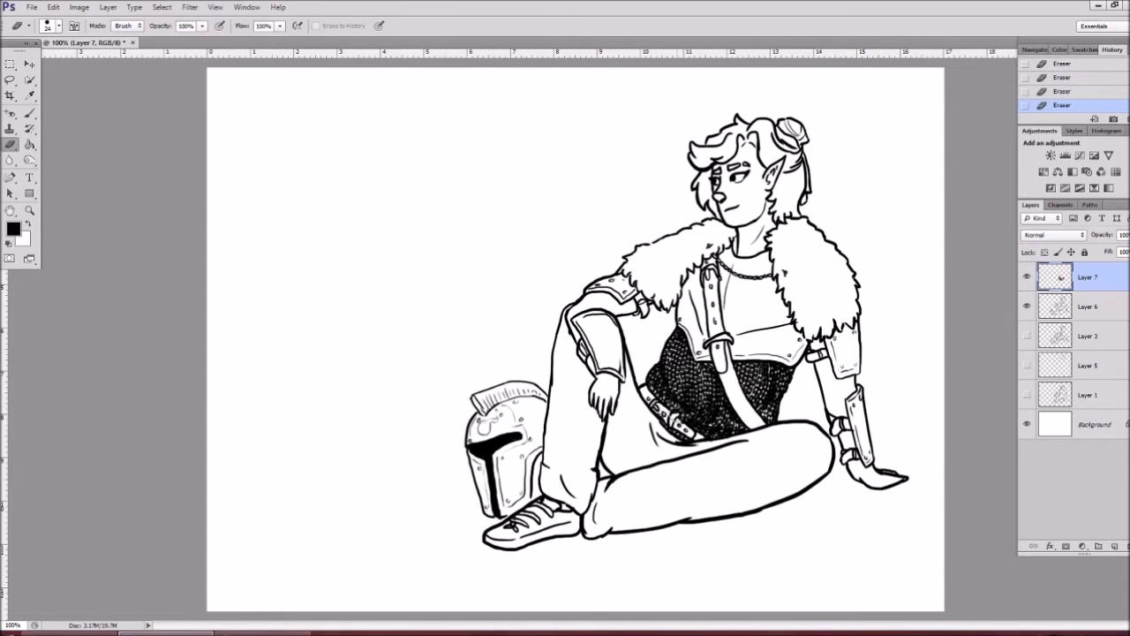
Step: Create a new layer below the line art and pick a tan foreground colour
left_click(14, 228)
left_click(344, 324)
right_click(648, 274)
left_click(13, 228)
left_click(345, 325)
right_click(721, 268)
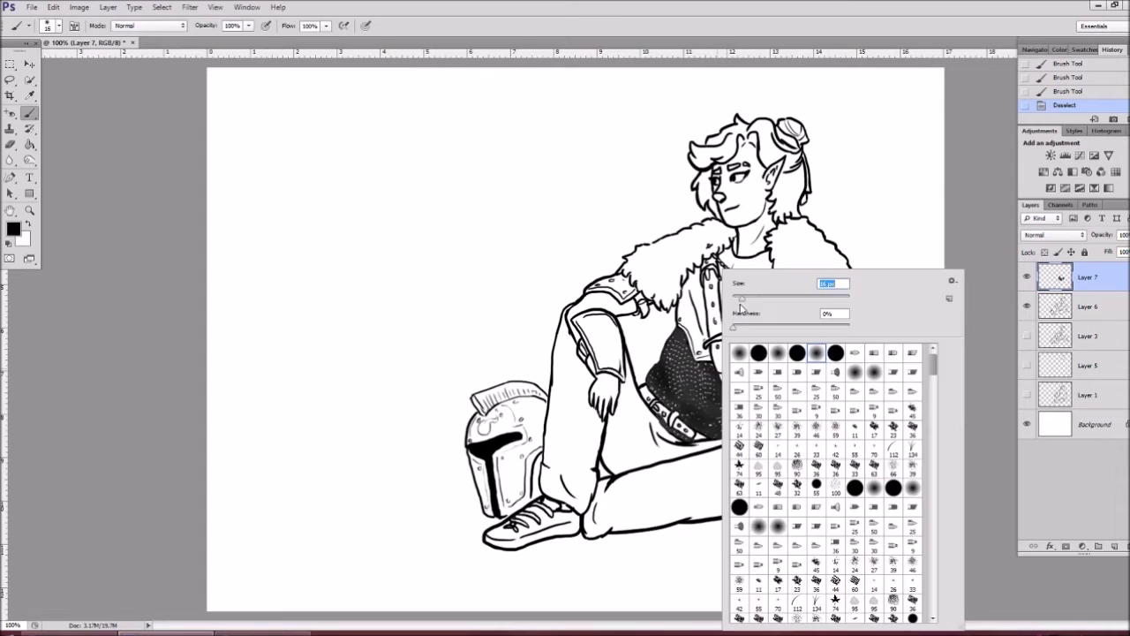
left_click(1087, 307)
key("ctrl+shift+n")
key("Return")
left_click(13, 228)
Step: Move the flats layer down and brush tan over the torso, arm, legs and shoulders
key("Return")
left_click_drag(1087, 335, 1107, 272)
left_click(1088, 335)
left_click_drag(679, 322, 702, 367)
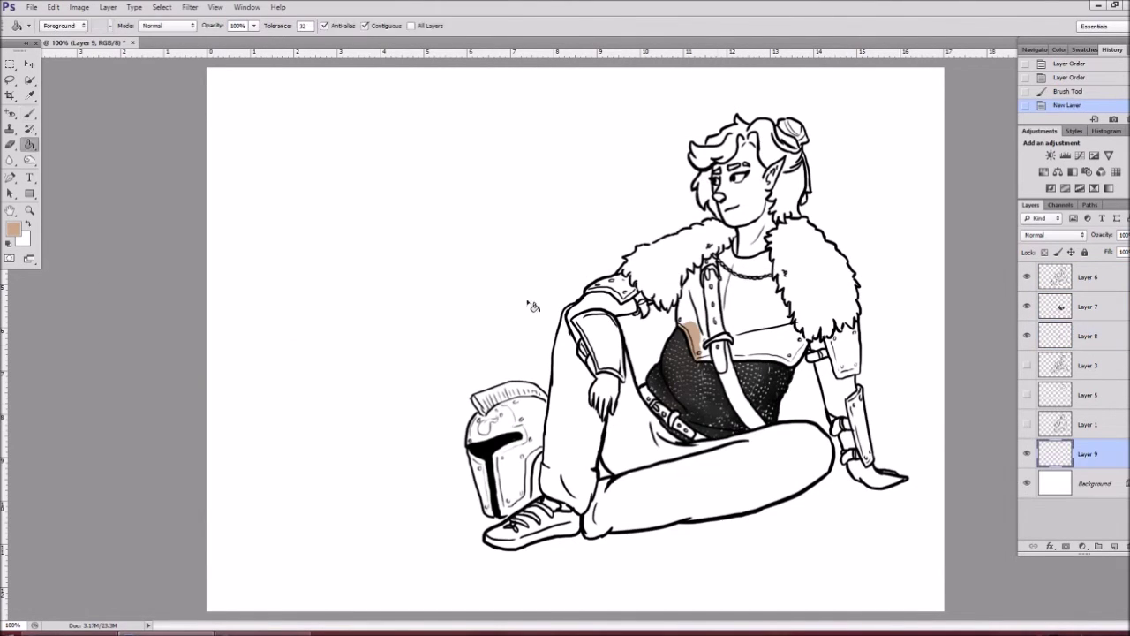
left_click_drag(707, 274, 795, 366)
mouse_move(574, 318)
left_mouse_down()
mouse_move(702, 461)
mouse_move(565, 512)
mouse_move(812, 459)
left_mouse_up()
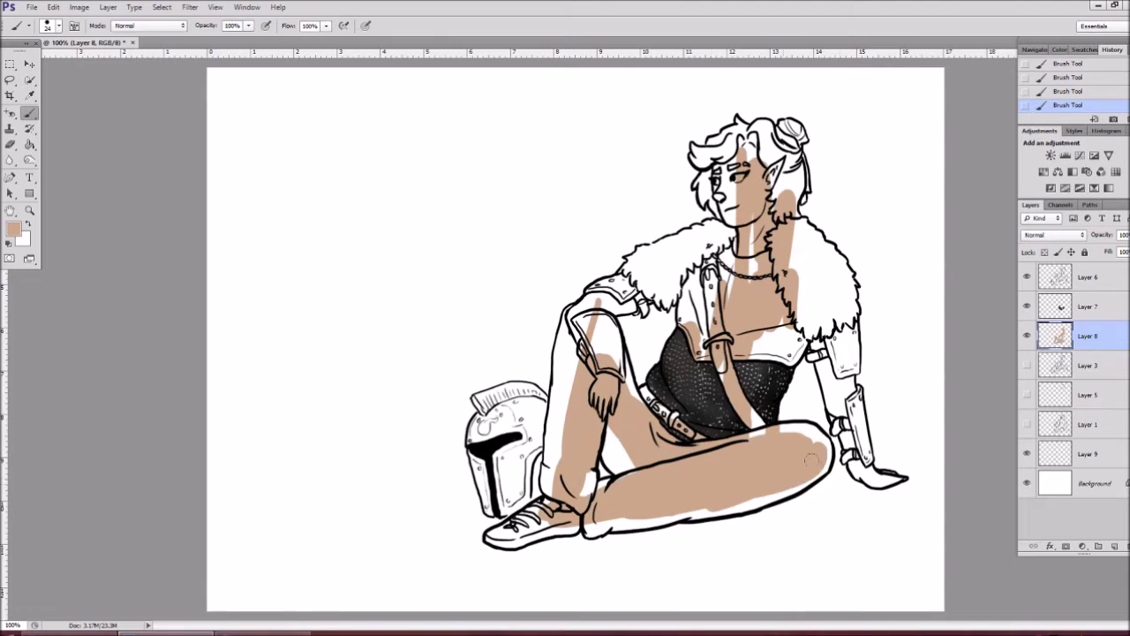
left_click_drag(830, 415, 813, 230)
left_click_drag(627, 283, 759, 362)
Step: Fill the bottom background layer with solid green chosen in the Color Picker
left_click(1088, 453)
left_click(13, 228)
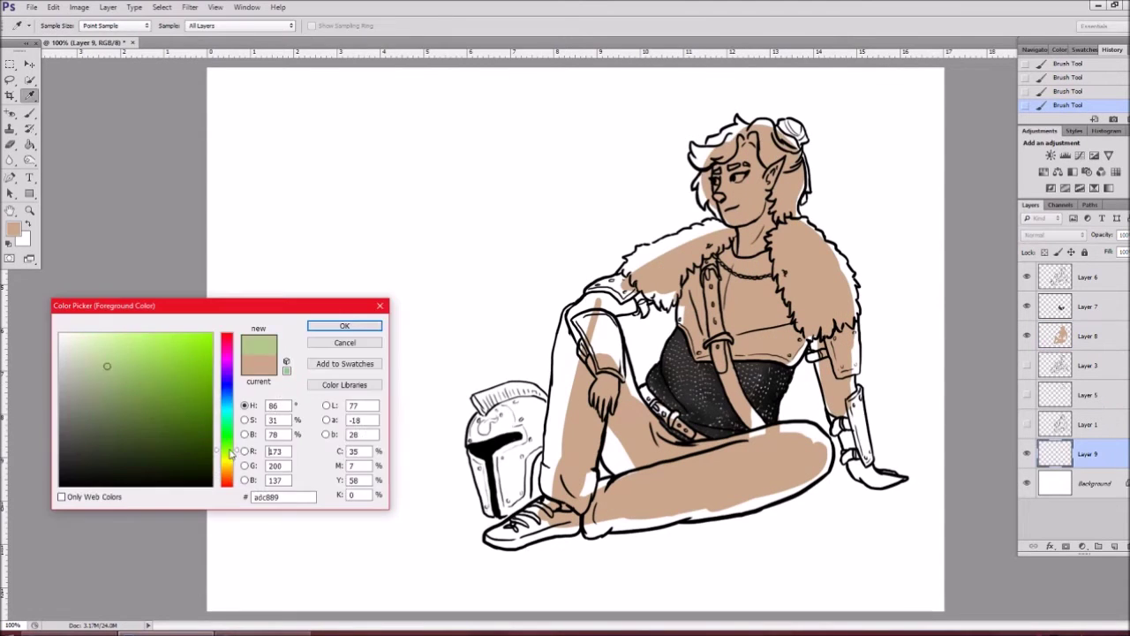
left_click(323, 323)
left_click(870, 454)
left_click(1088, 335)
Step: Enlarge the brush to 45 and paint tan over the hair, arm, torso, legs and helmet
right_click(736, 304)
left_click_drag(735, 305, 746, 305)
left_click_drag(760, 119, 808, 211)
left_click_drag(693, 177, 847, 265)
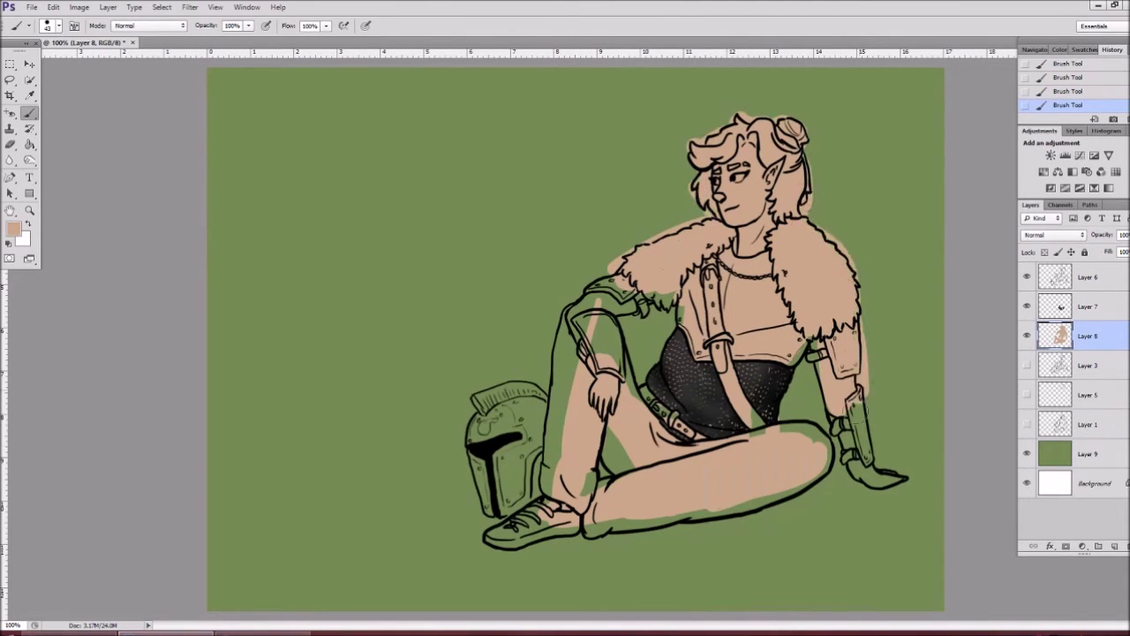
left_click_drag(821, 229, 910, 481)
mouse_move(618, 291)
left_mouse_down()
mouse_move(741, 432)
mouse_move(609, 485)
left_mouse_up()
left_click_drag(821, 442, 495, 539)
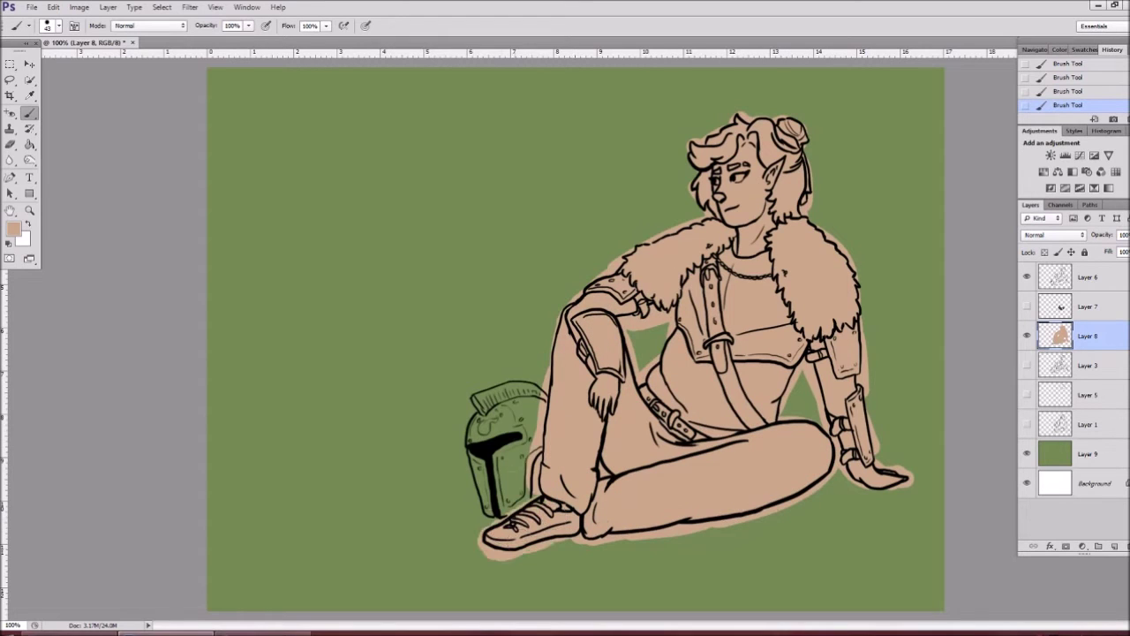
left_click_drag(477, 397, 530, 503)
Step: Return to the line-art layer with black as the drawing colour
left_click(1088, 276)
key("d")
right_click(494, 304)
key("Return")
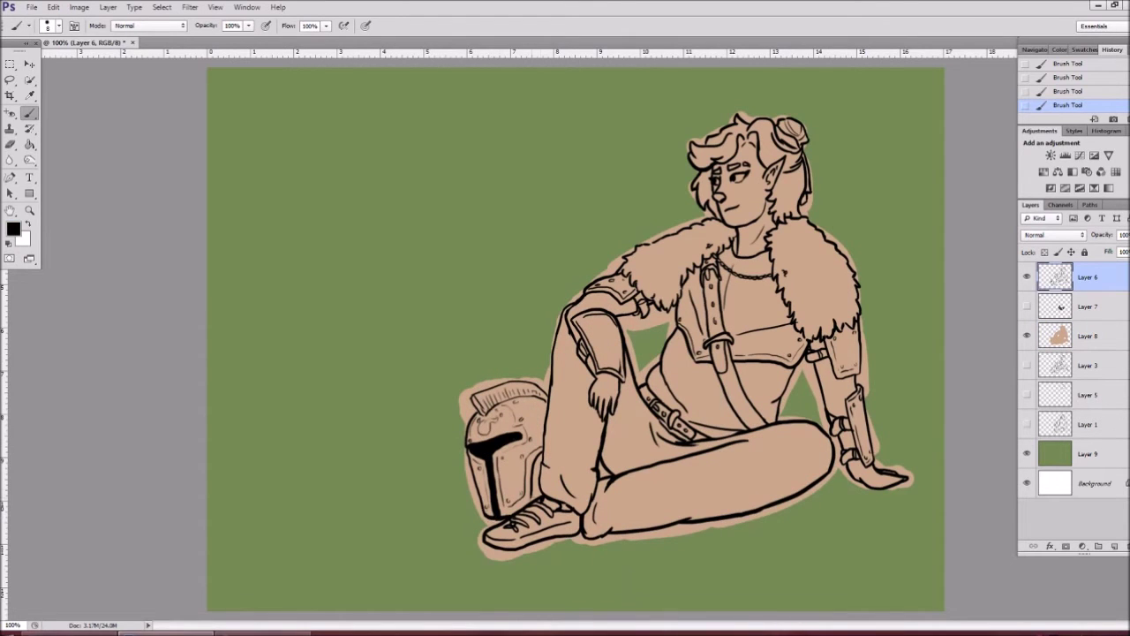
Step: With a small brush, add light hatching strokes across the helmet, clothing and legs
right_click(579, 267)
key("Return")
mouse_move(537, 410)
left_mouse_down()
mouse_move(508, 477)
mouse_move(501, 450)
left_mouse_up()
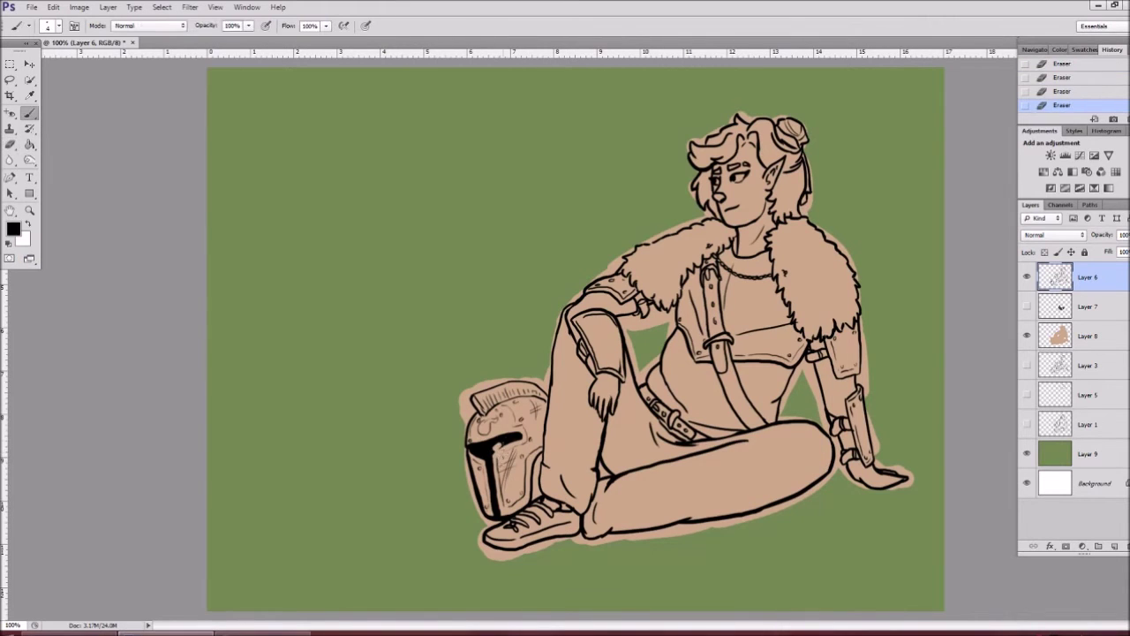
right_click(502, 439)
key("Return")
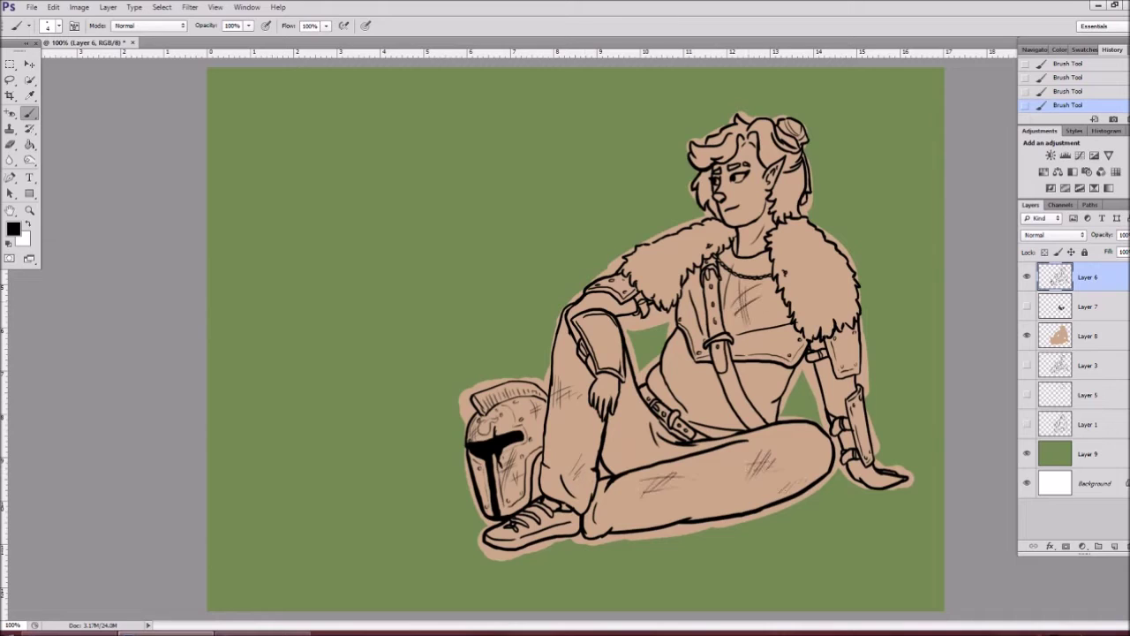
key("e")
key("b")
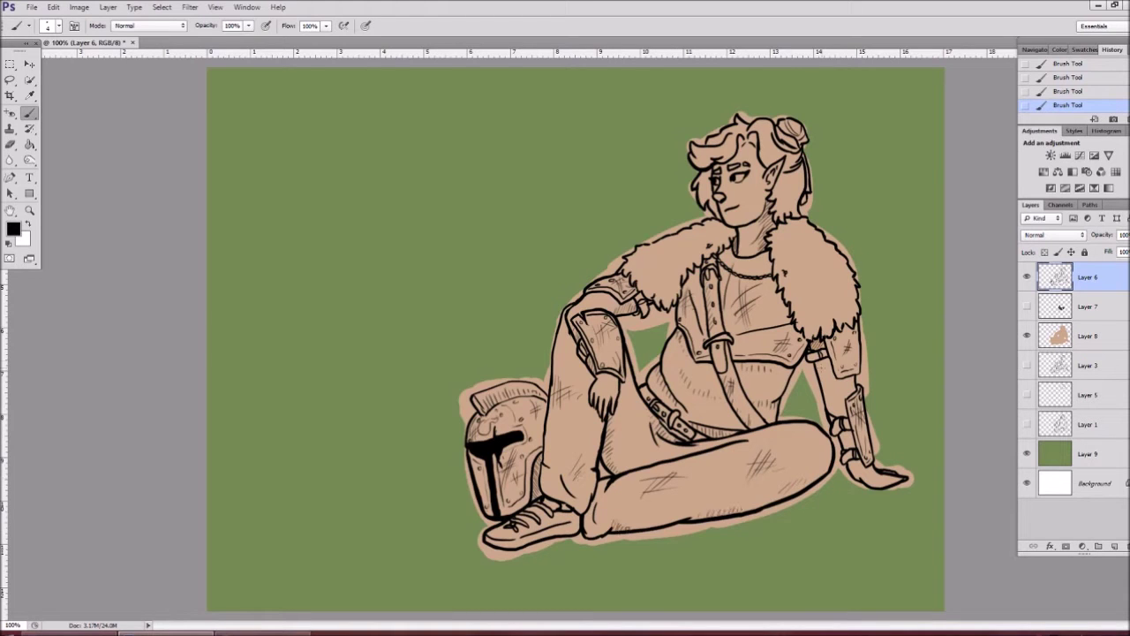
right_click(655, 271)
left_click(1087, 335)
Step: Erase tan overflow beside the helmet, under the shoe, and around the knee and thigh
key("e")
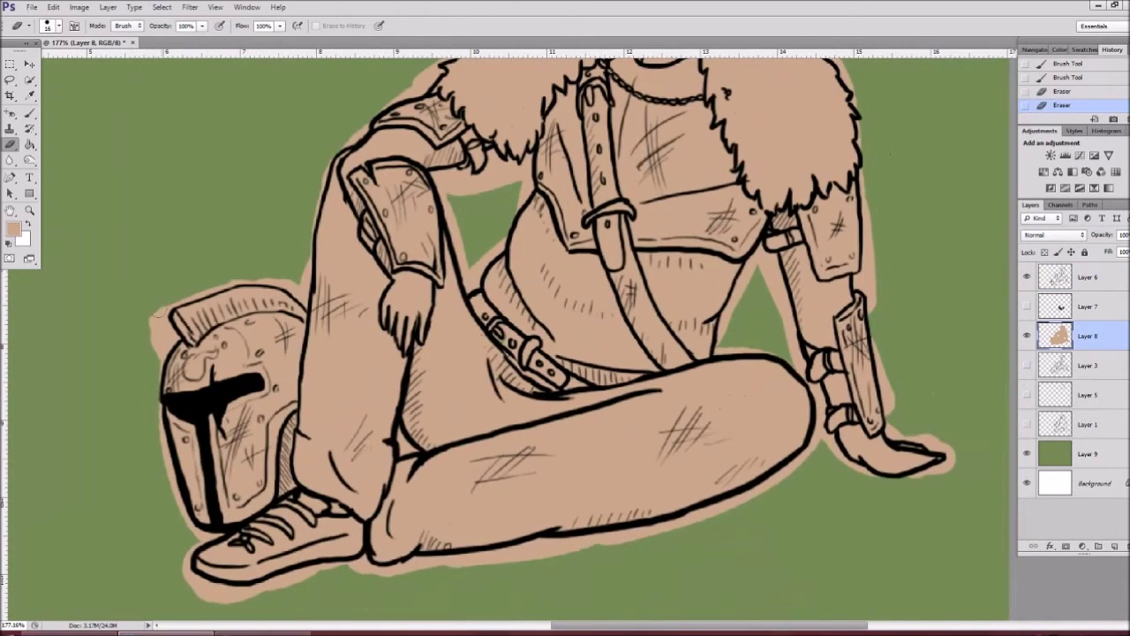
left_click_drag(158, 311, 174, 461)
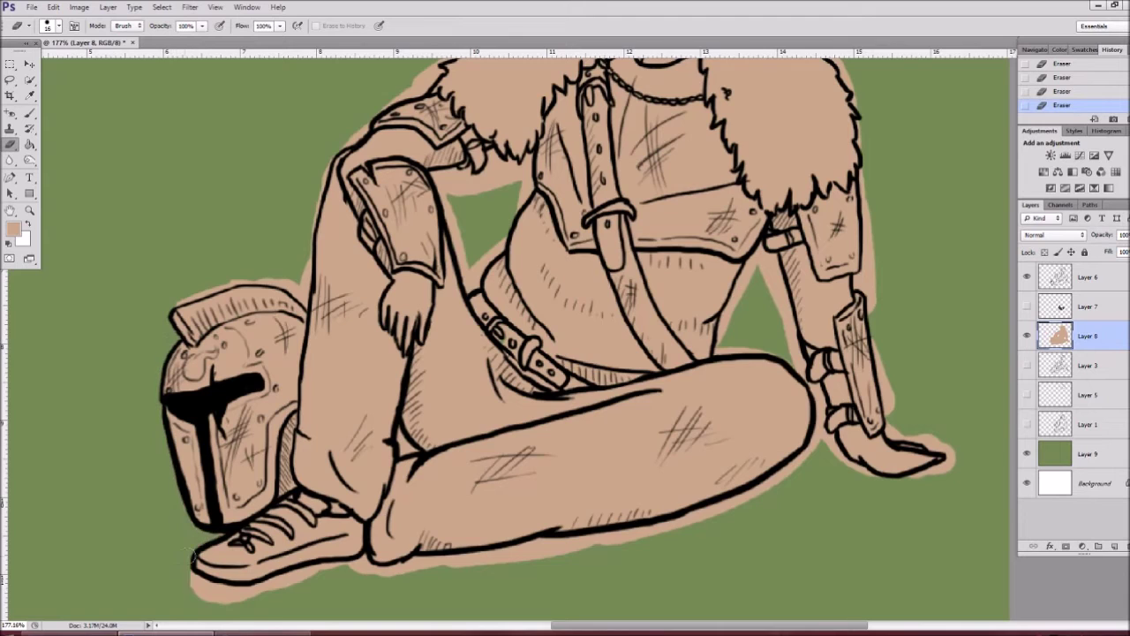
left_click_drag(179, 579, 306, 572)
mouse_move(416, 558)
left_mouse_down()
mouse_move(674, 530)
mouse_move(831, 390)
left_mouse_up()
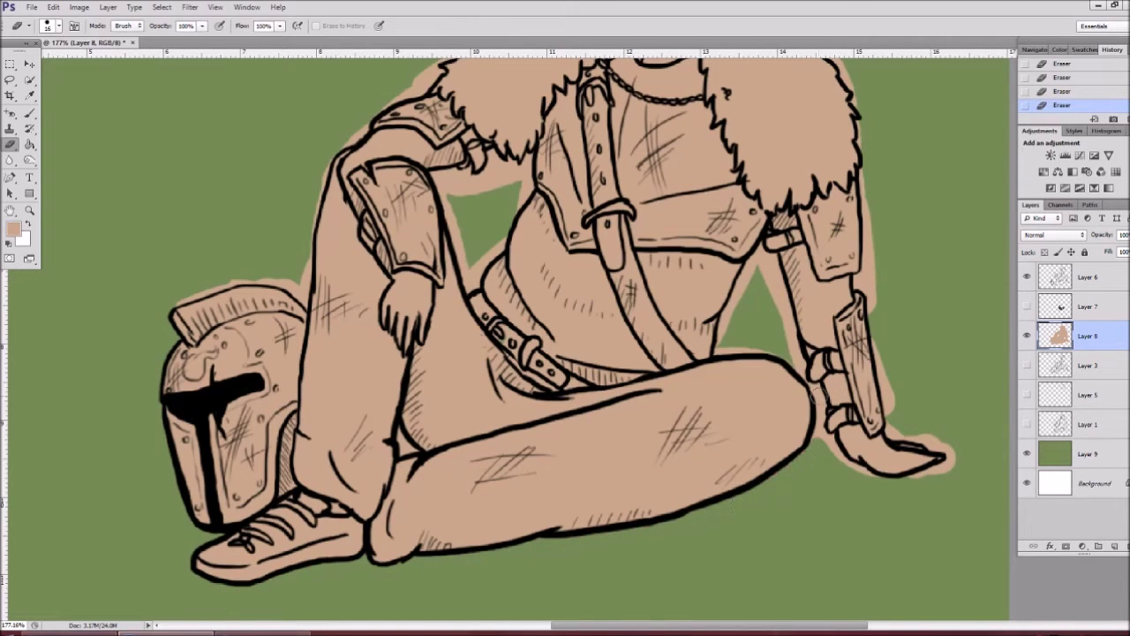
mouse_move(806, 334)
left_mouse_down()
mouse_move(777, 304)
mouse_move(736, 295)
left_mouse_up()
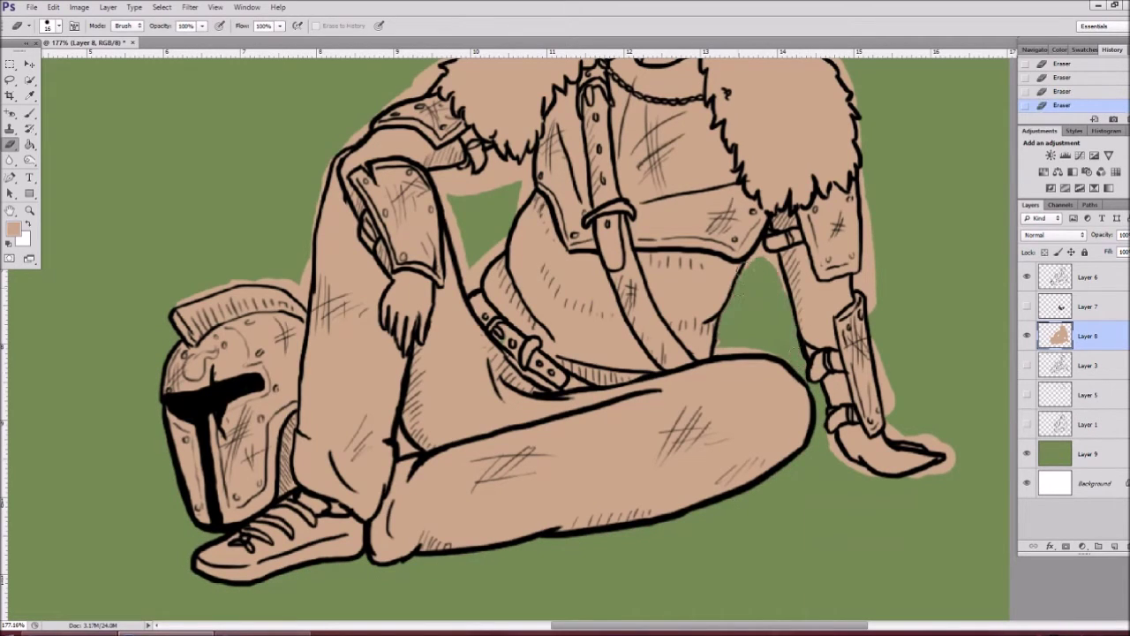
Step: Erase tan spilling past the arm's edges and between the arm and torso
key("b")
key("d")
key("e")
left_click_drag(862, 169, 872, 311)
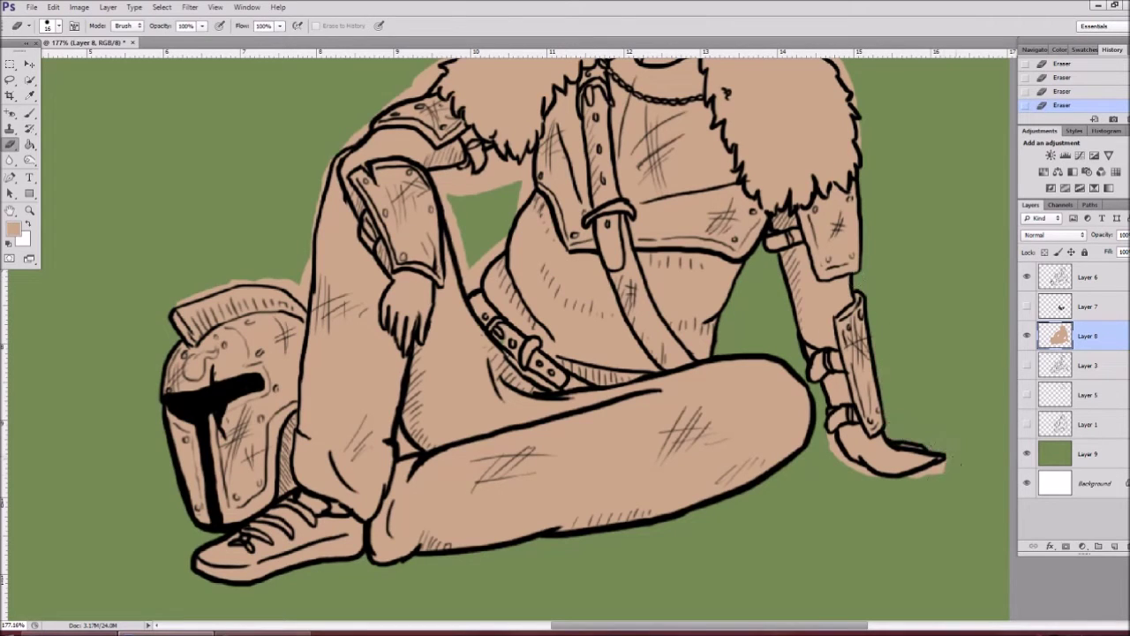
left_click_drag(435, 177, 474, 279)
left_click_drag(518, 191, 450, 169)
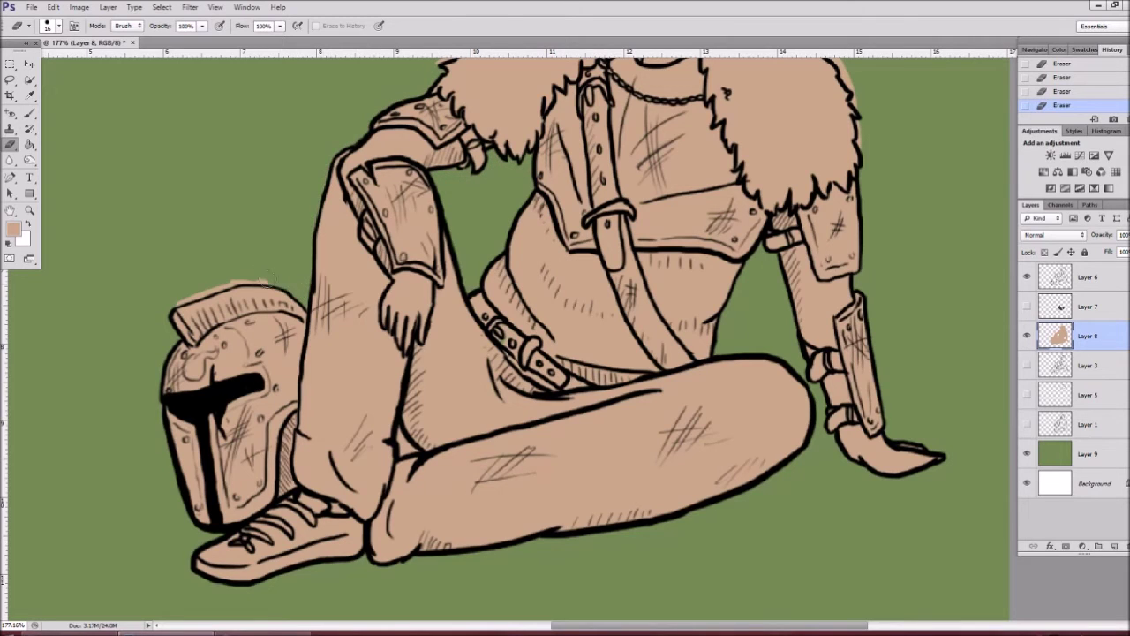
scroll(269, 281, "up", 3)
scroll(397, 318, "up", 2)
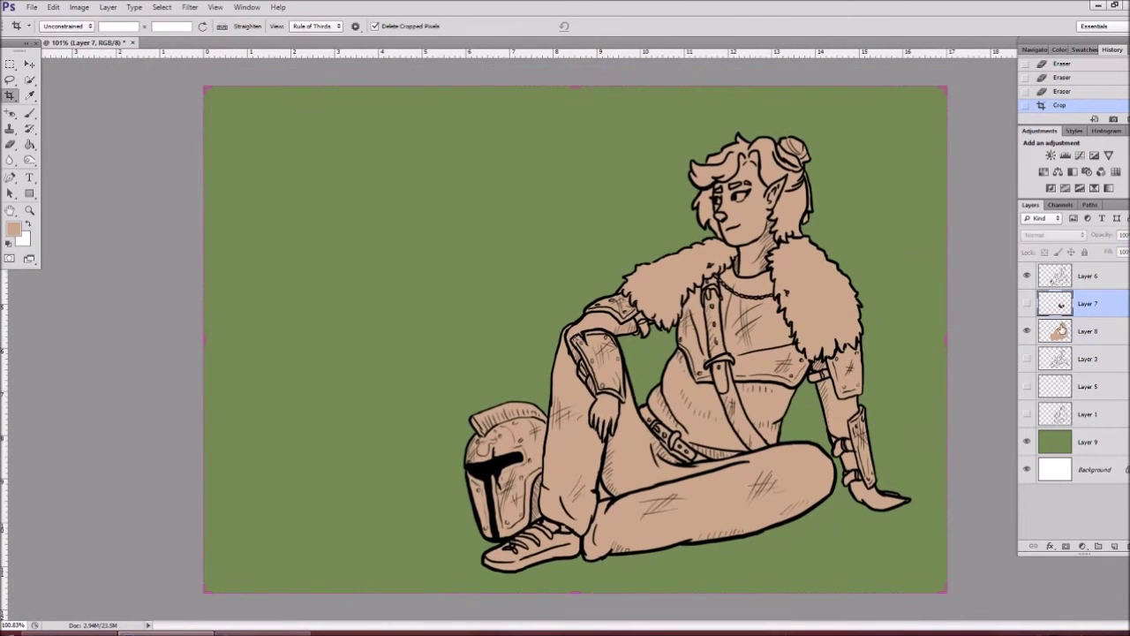
Step: Replace the old chain-mail layer with a new one and hide the green background
left_click(1026, 302)
key("Delete")
key("ctrl+shift+n")
key("Return")
left_click(14, 229)
right_click(781, 409)
left_click_drag(551, 371, 353, 362)
key("ctrl+z")
right_click(504, 371)
left_click(1026, 442)
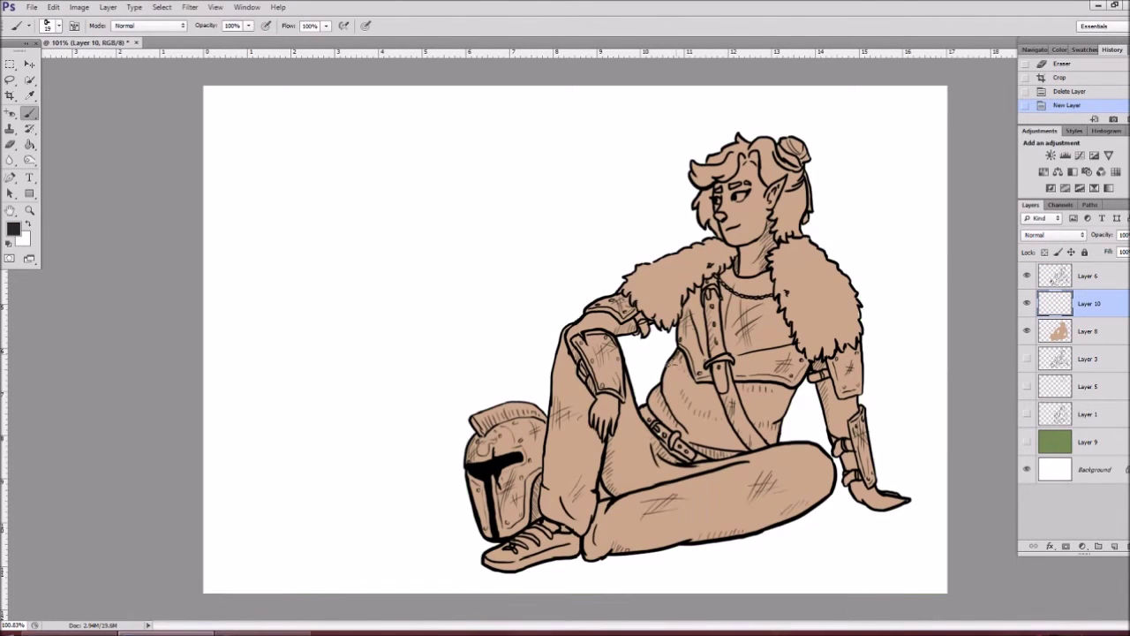
Step: Redraw chain-mail hatching across the torso, erasing one small stray patch
left_click_drag(667, 357, 702, 425)
mouse_move(688, 384)
left_mouse_down()
mouse_move(743, 448)
mouse_move(693, 415)
left_mouse_up()
left_click_drag(755, 385, 790, 418)
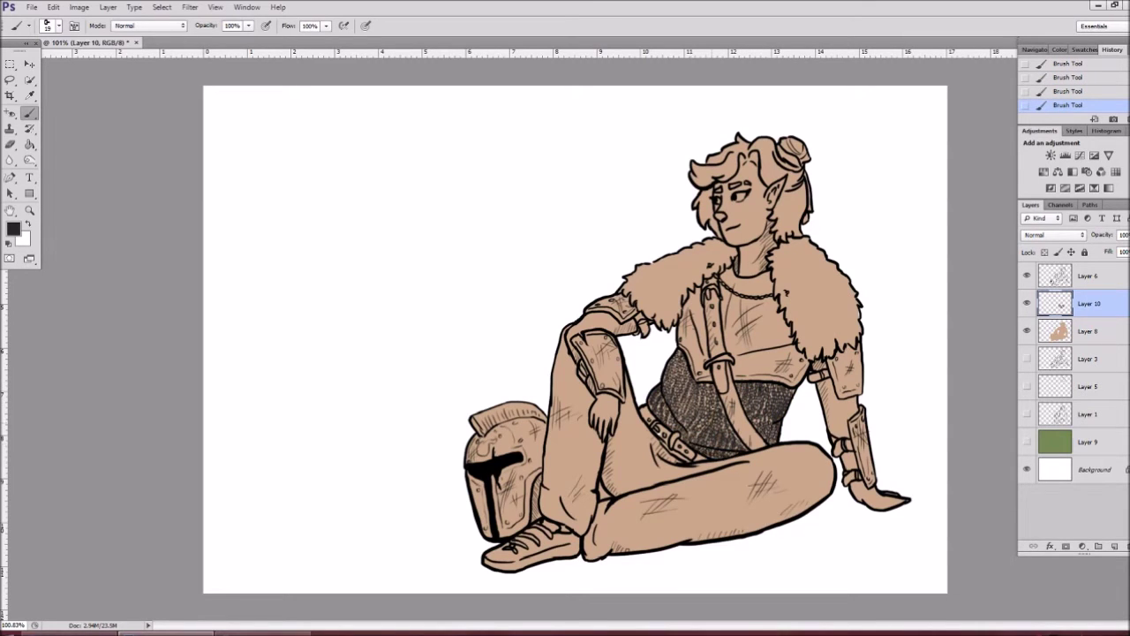
key("e")
left_click_drag(682, 453, 690, 459)
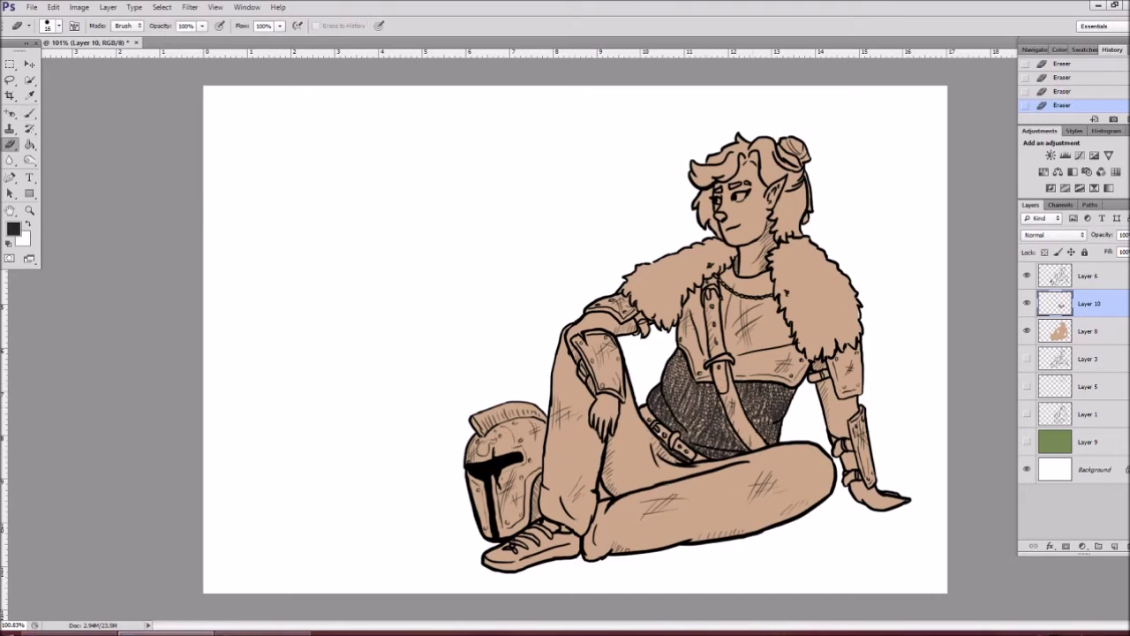
key("b")
left_click_drag(715, 401, 743, 446)
Step: Add a clipped layer above the tan fill and pick brown as the paint colour
key("ctrl+shift+alt+n")
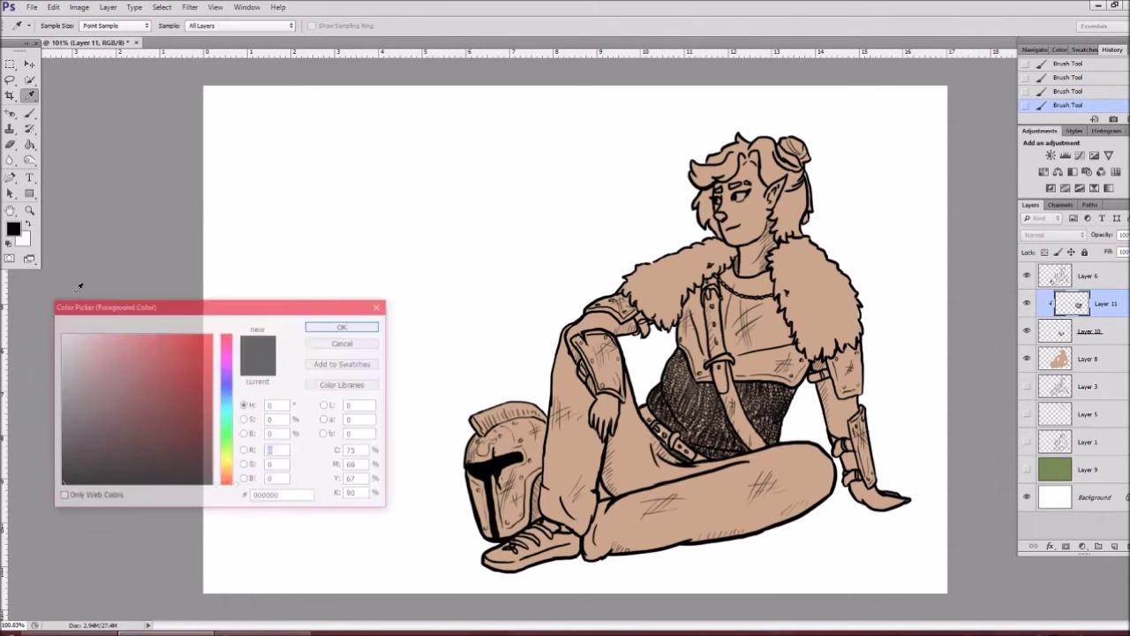
key("e")
key("alt+bracketleft")
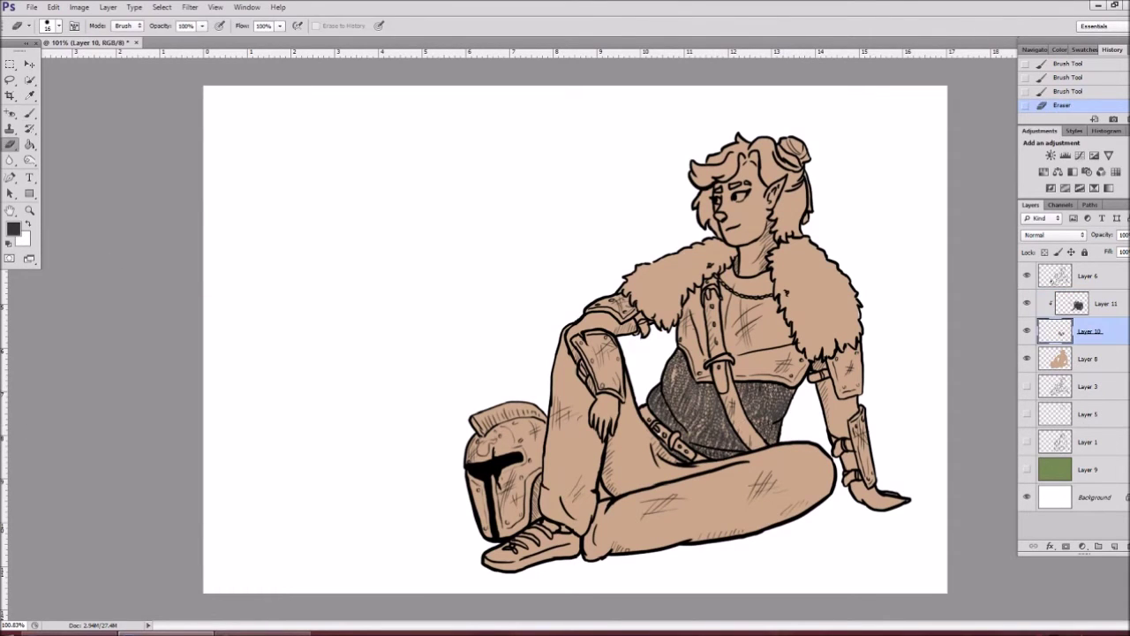
key("ctrl+shift+alt+n")
left_click(13, 229)
key("Return")
right_click(737, 269)
key("Escape")
key("b")
Step: Paint brown over the corset and strap, then undo those strokes
left_click_drag(664, 357, 693, 428)
left_click_drag(644, 398, 731, 461)
mouse_move(697, 384)
left_mouse_down()
mouse_move(764, 449)
mouse_move(746, 388)
left_mouse_up()
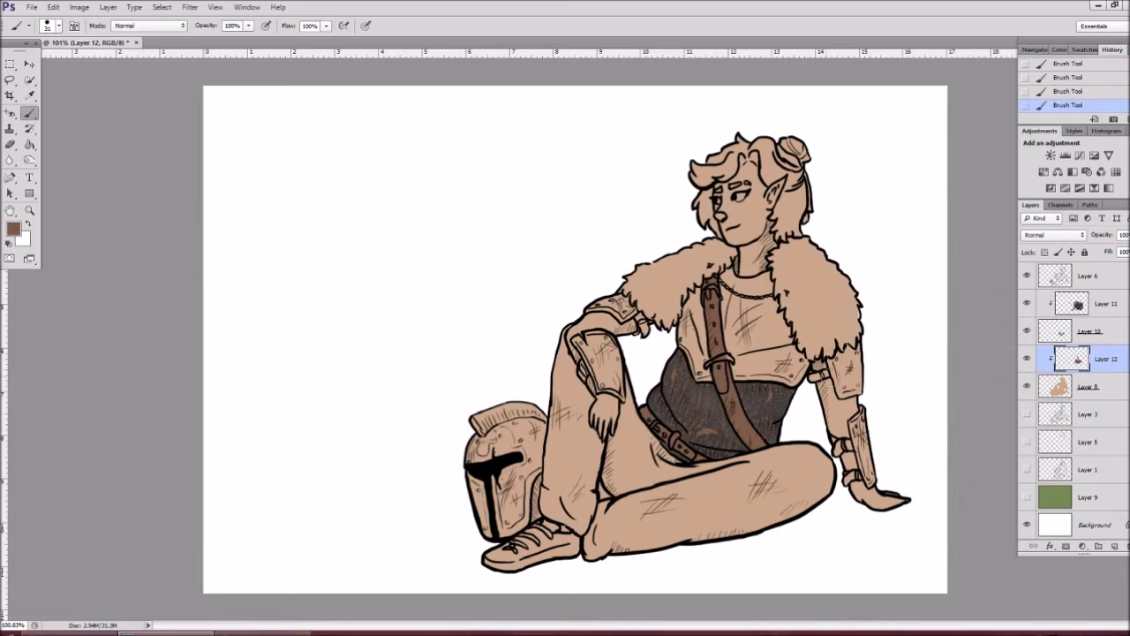
key("ctrl+alt+z")
key("ctrl+alt+z")
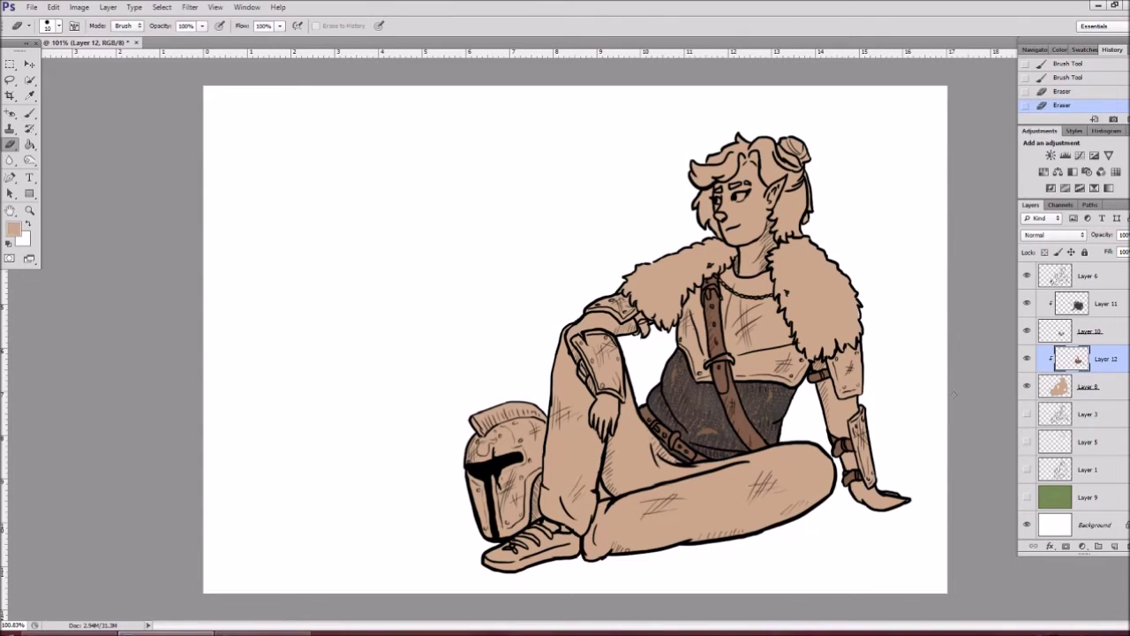
Step: With a smaller brush, paint the shoes brown on Layer 12
right_click(643, 266)
double_click(706, 353)
left_click(642, 323, "alt")
left_click(1086, 386)
left_click(1075, 358)
mouse_move(503, 554)
left_mouse_down()
mouse_move(552, 540)
mouse_move(579, 558)
left_mouse_up()
Step: Paint the hair orange on a new layer clipped to Layer 12
left_click(13, 228)
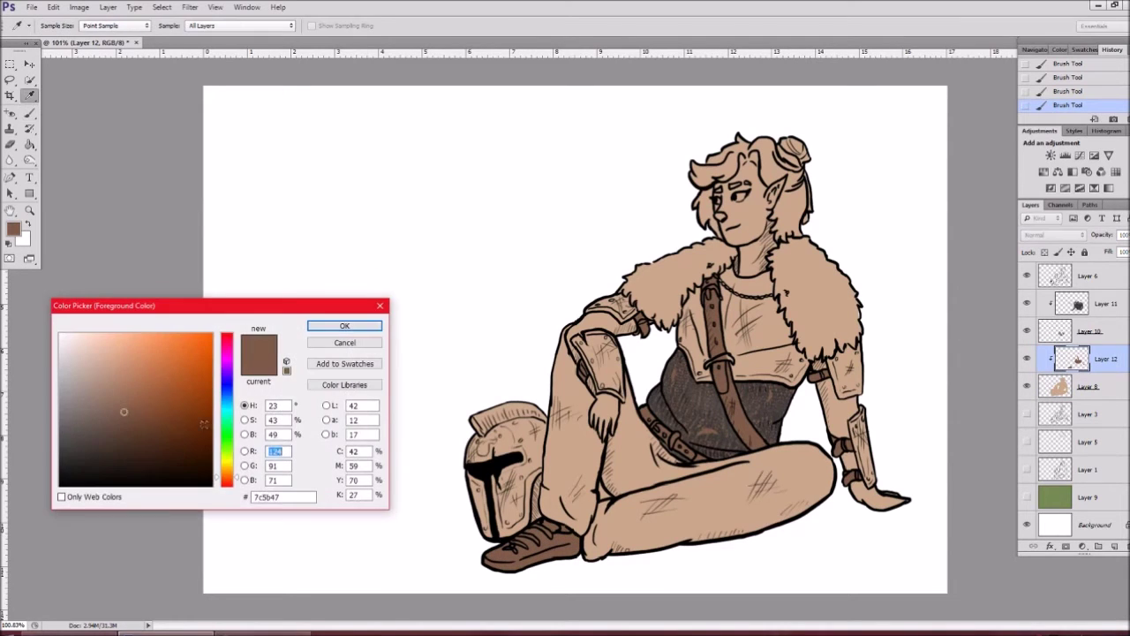
left_click(344, 326)
key("ctrl+shift+n")
key("ctrl+alt+g")
mouse_move(697, 176)
left_mouse_down()
mouse_move(781, 142)
mouse_move(799, 234)
left_mouse_up()
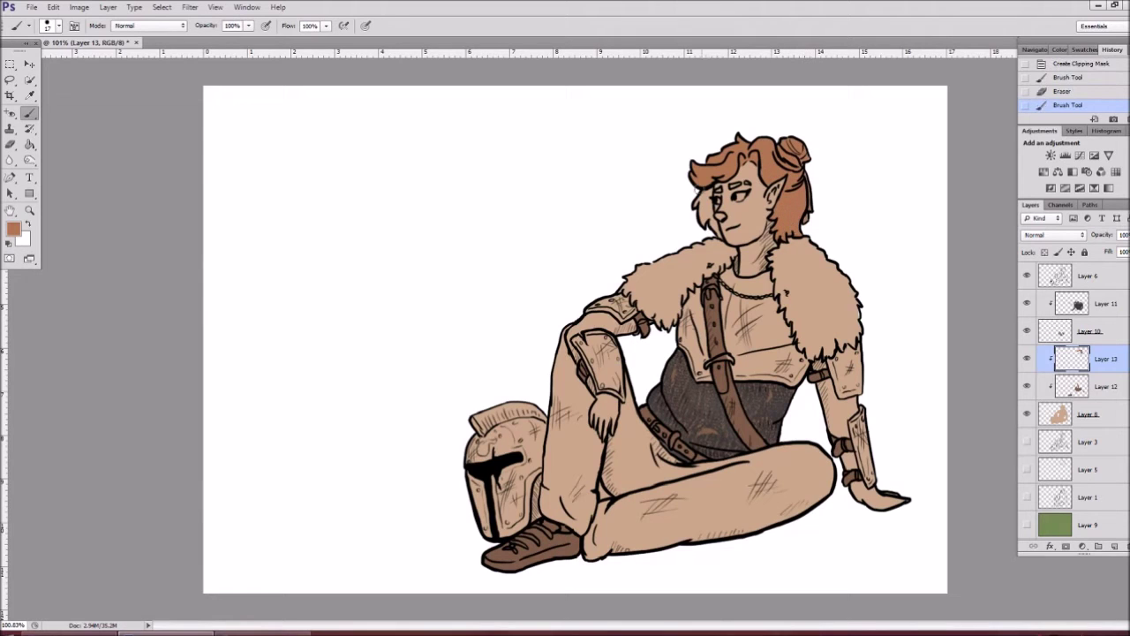
Step: Back on Layer 12, try out light tan and dark brown paint colours
key("alt+bracketleft")
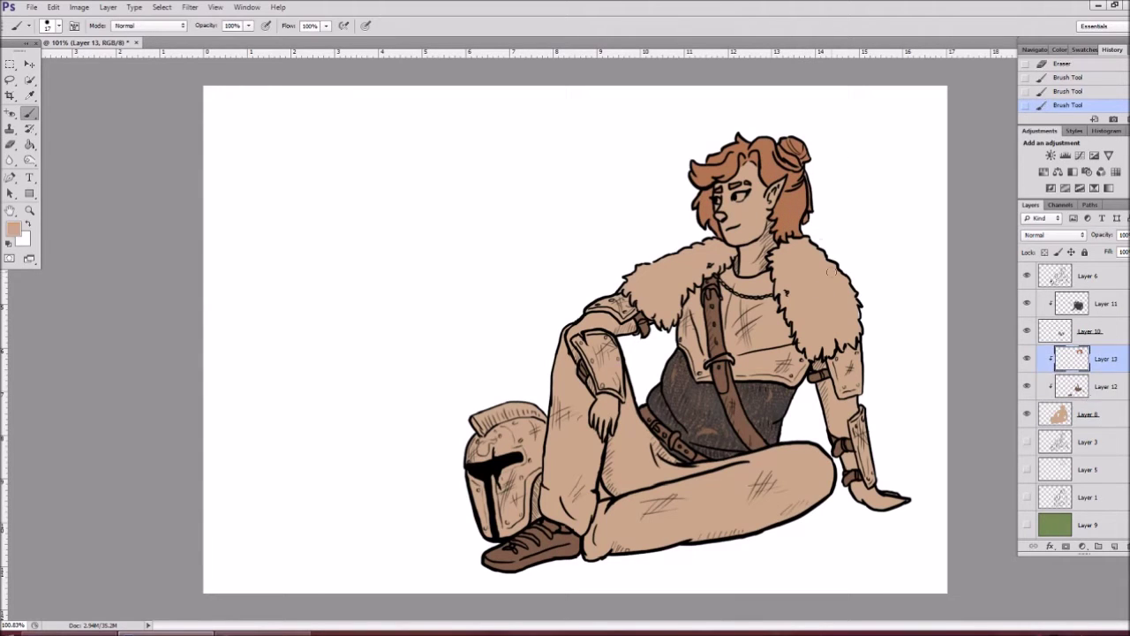
left_click(11, 228)
left_click(122, 377)
key("Return")
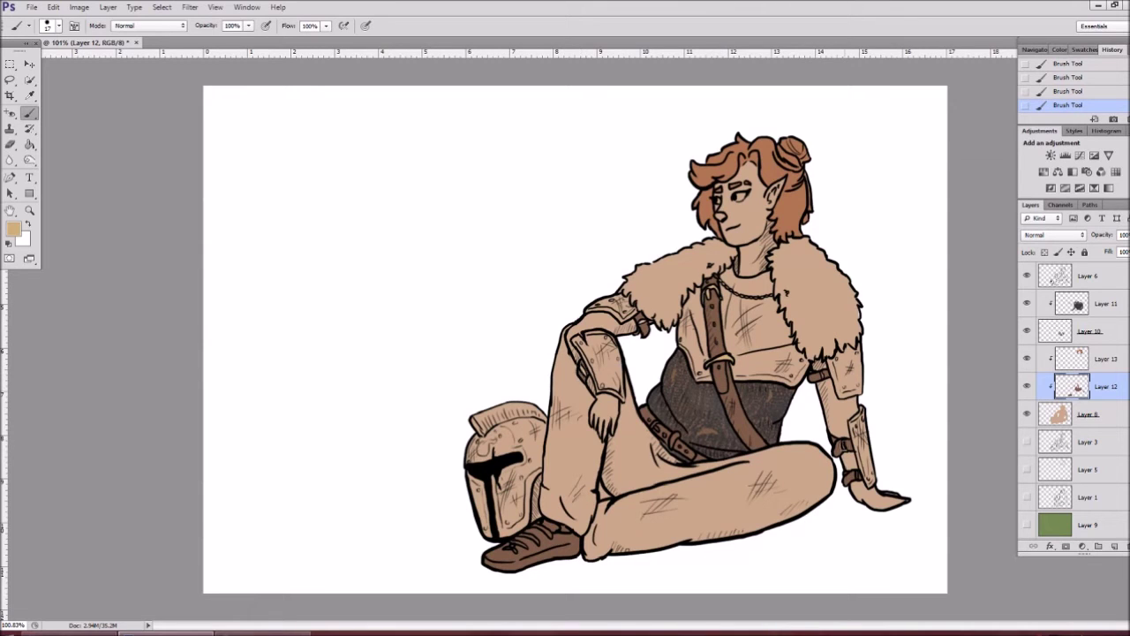
left_click(13, 228)
left_click(113, 454)
left_click(327, 323)
Step: On a new clipped layer, paint the upper-arm plate and shirt pale grey, placed below Layer 12
left_click(13, 228)
left_click(13, 227)
key("Return")
key("ctrl+shift+alt+n")
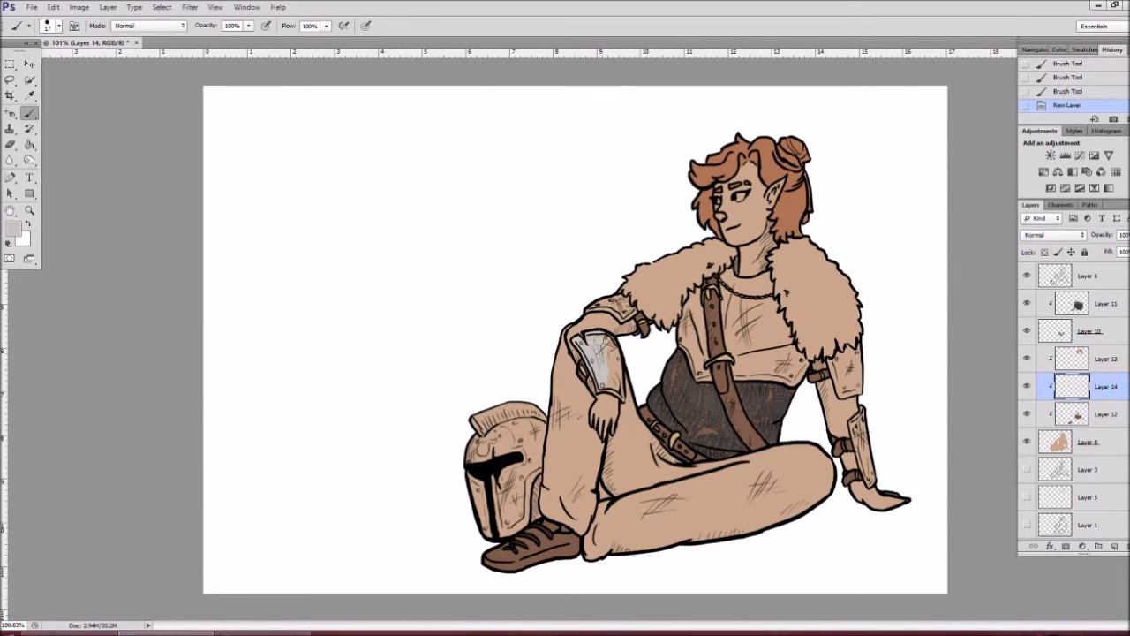
left_click_drag(846, 393, 864, 341)
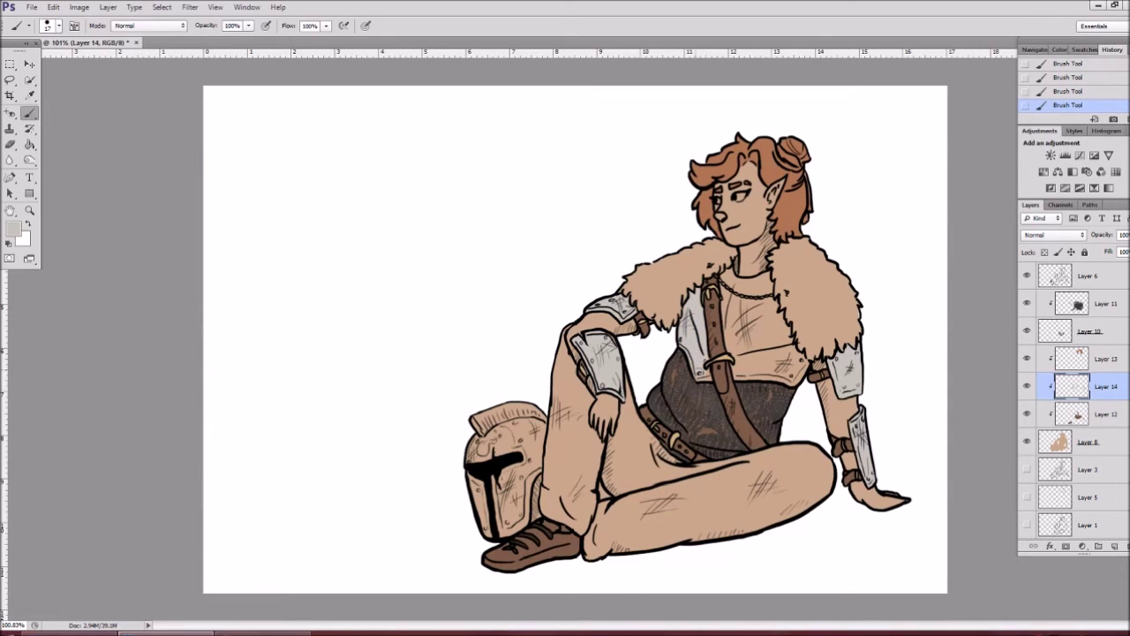
left_click_drag(746, 340, 800, 356)
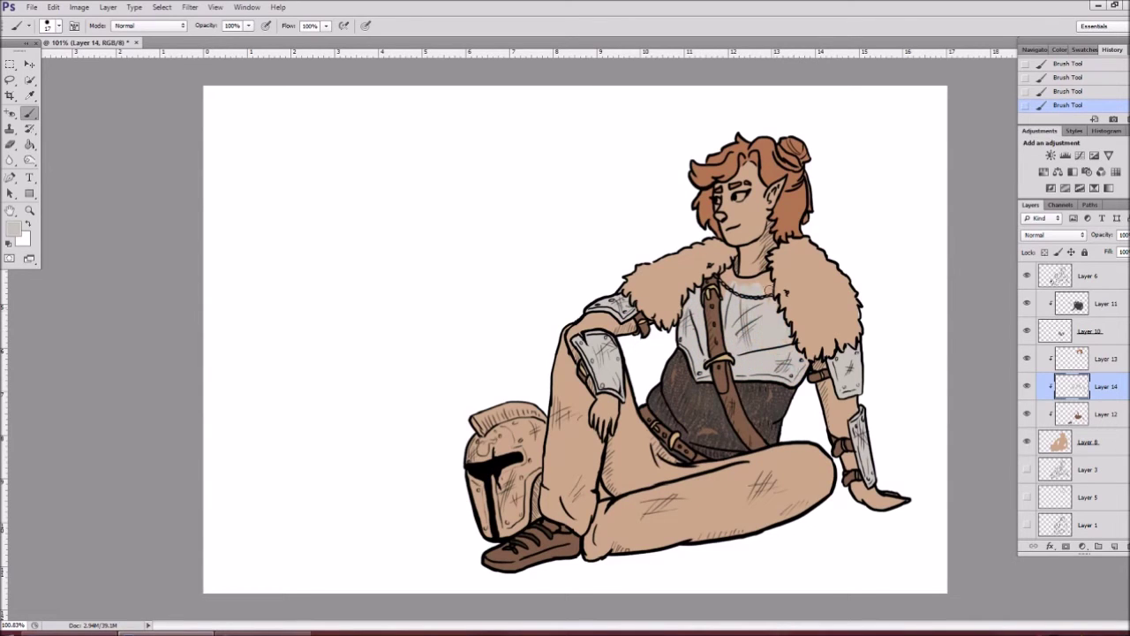
left_click_drag(1093, 439, 1091, 427)
key("ctrl+shift+n")
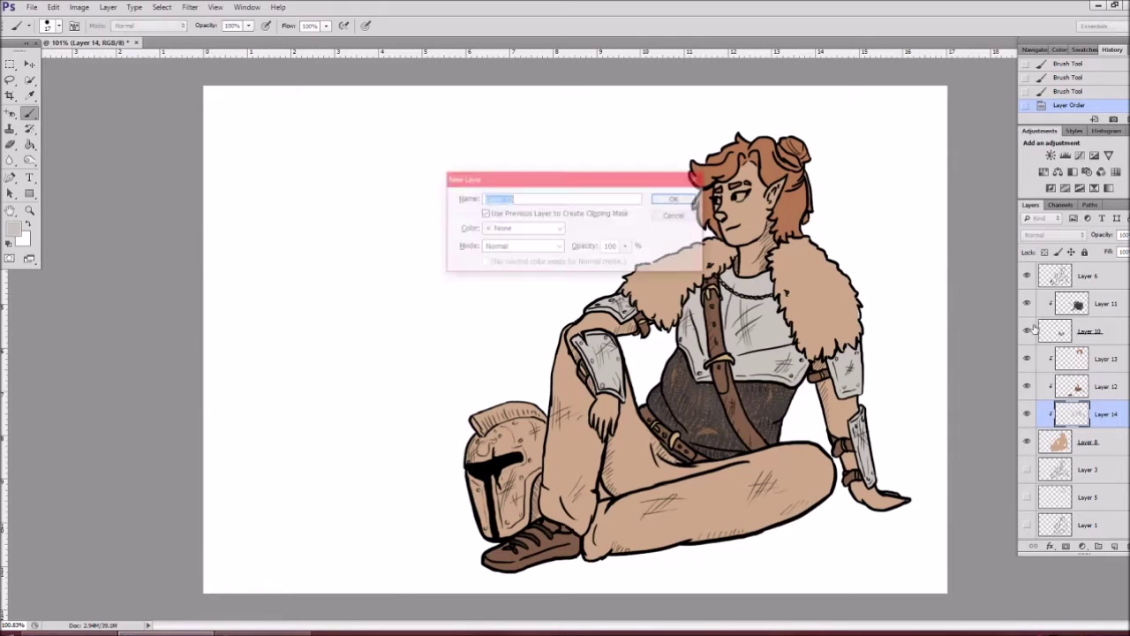
Step: On a new clipped layer, paint the fur collar dark and olive brown, moved between Layers 13 and 12
key("Return")
left_click(14, 228)
left_click(702, 240)
key("Return")
left_click(14, 227)
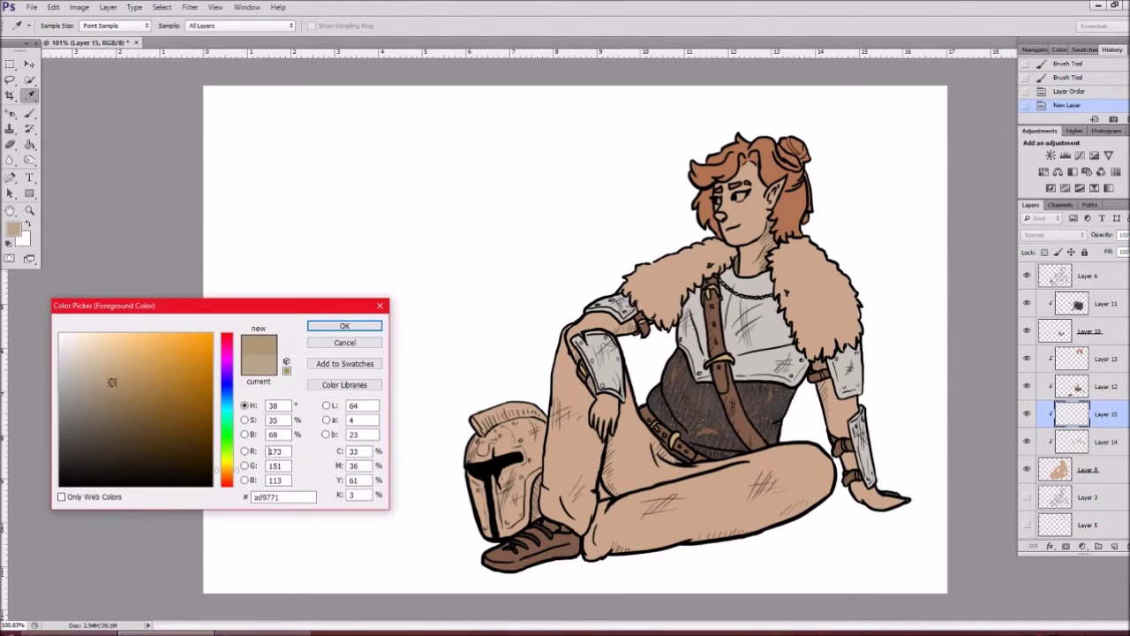
left_click(259, 344)
key("Return")
left_click_drag(658, 282, 733, 249)
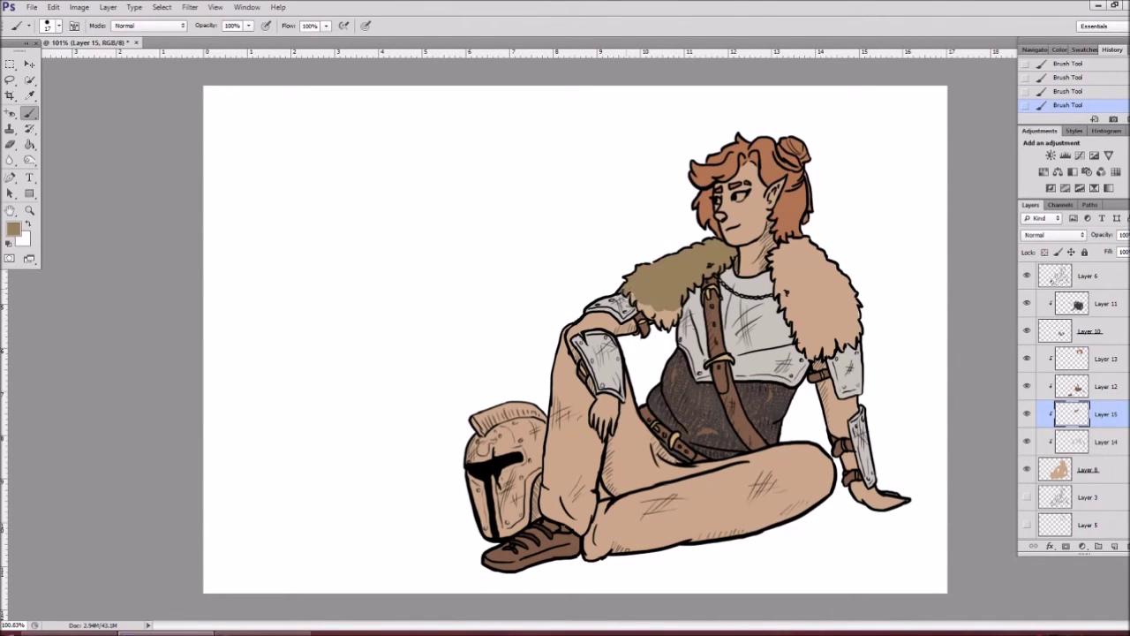
mouse_move(804, 247)
left_mouse_down()
mouse_move(843, 317)
mouse_move(830, 353)
left_mouse_up()
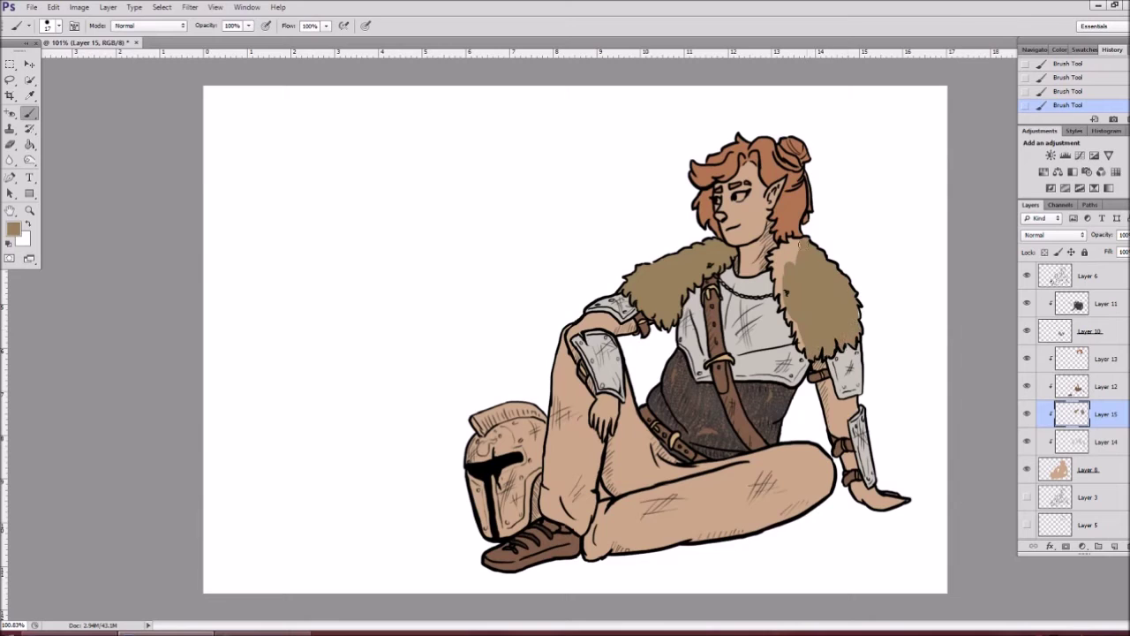
left_click_drag(1103, 414, 1104, 374)
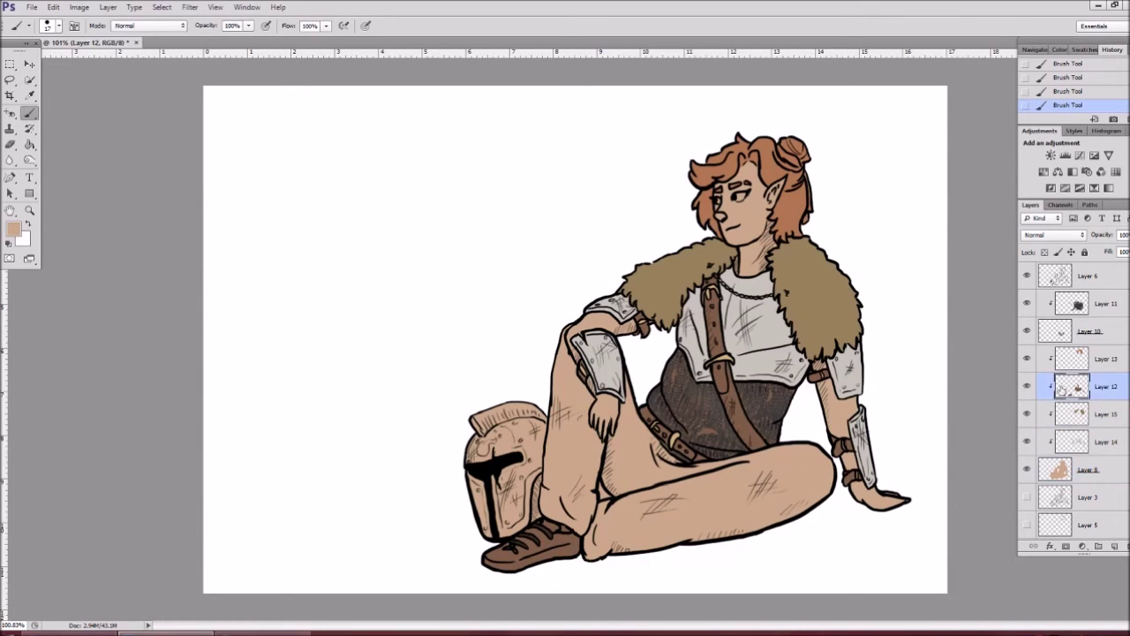
Step: Paint the helmet light grey on Layer 14, then dot face freckles with a 2 px black brush
left_click(1104, 441)
left_click_drag(477, 419, 481, 495)
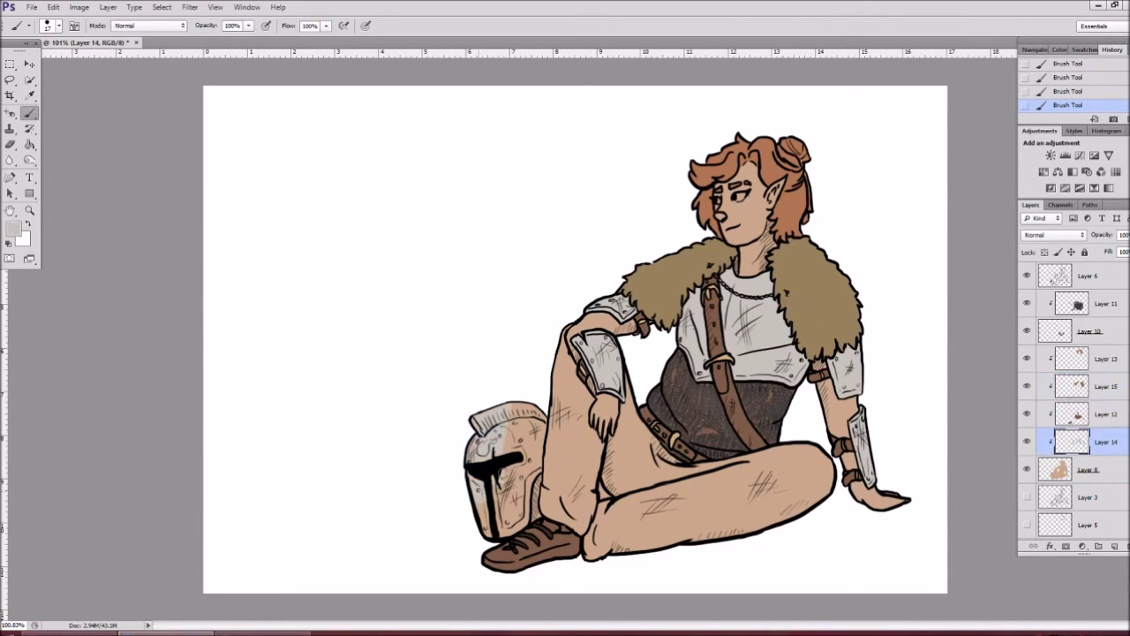
left_click_drag(521, 415, 512, 529)
key("d")
right_click(609, 270)
left_click(629, 353)
left_click(765, 210)
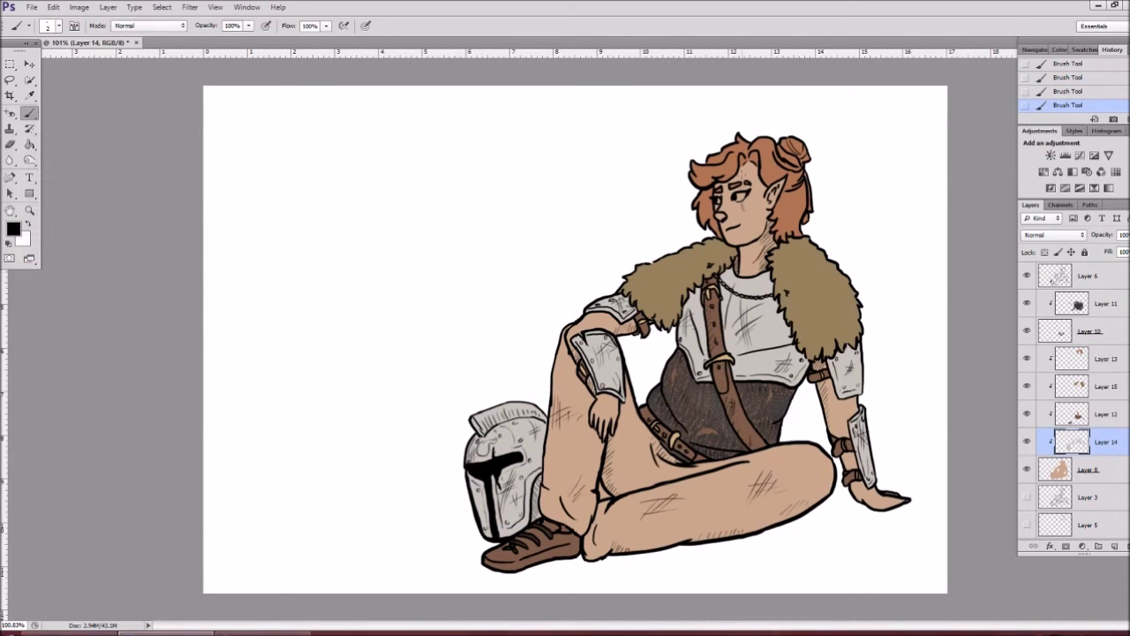
left_click(1110, 282)
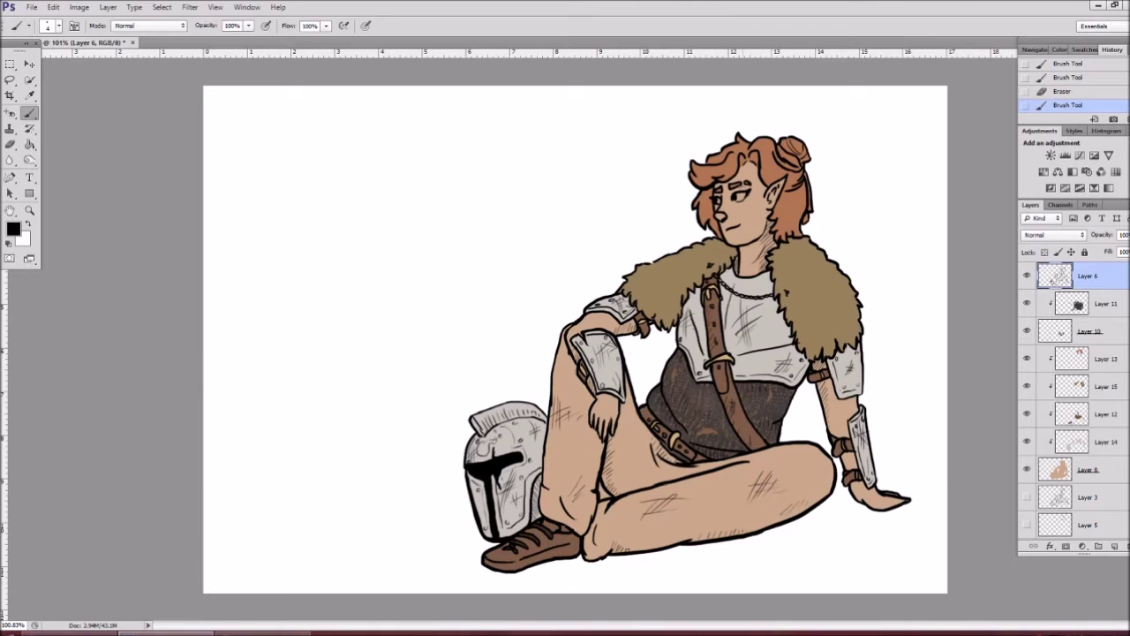
left_click(1087, 468)
Step: Paint dark shading on the chainmail and erase the excess near the belt
key("i")
left_click(13, 228)
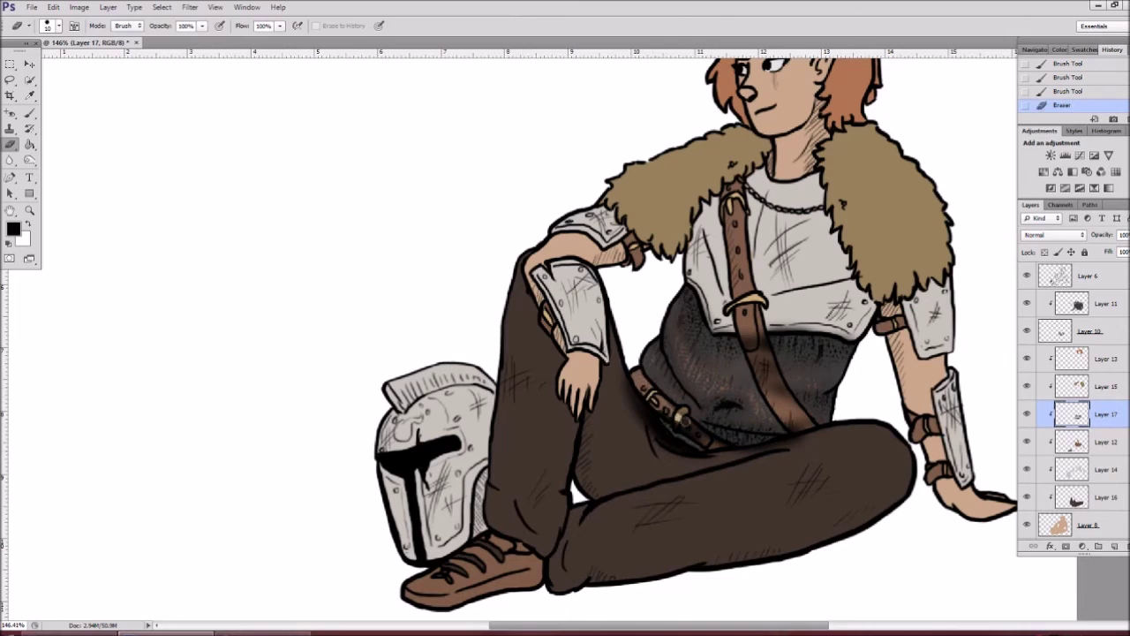
left_click_drag(1122, 250, 1106, 255)
key("e")
left_click_drag(759, 340, 799, 439)
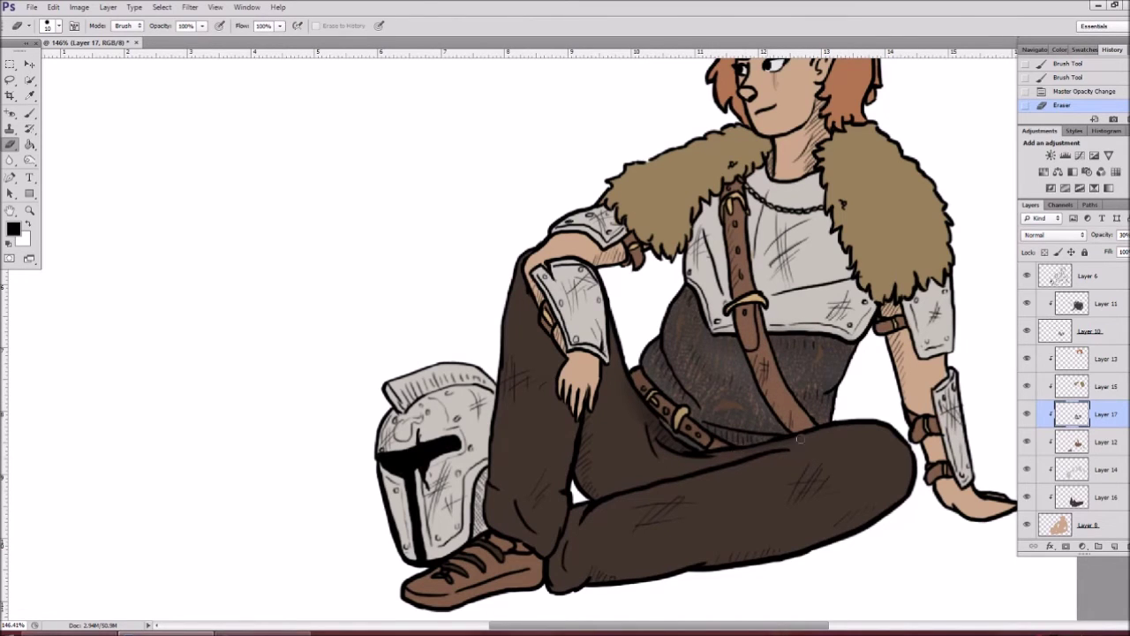
left_click_drag(631, 402, 695, 431)
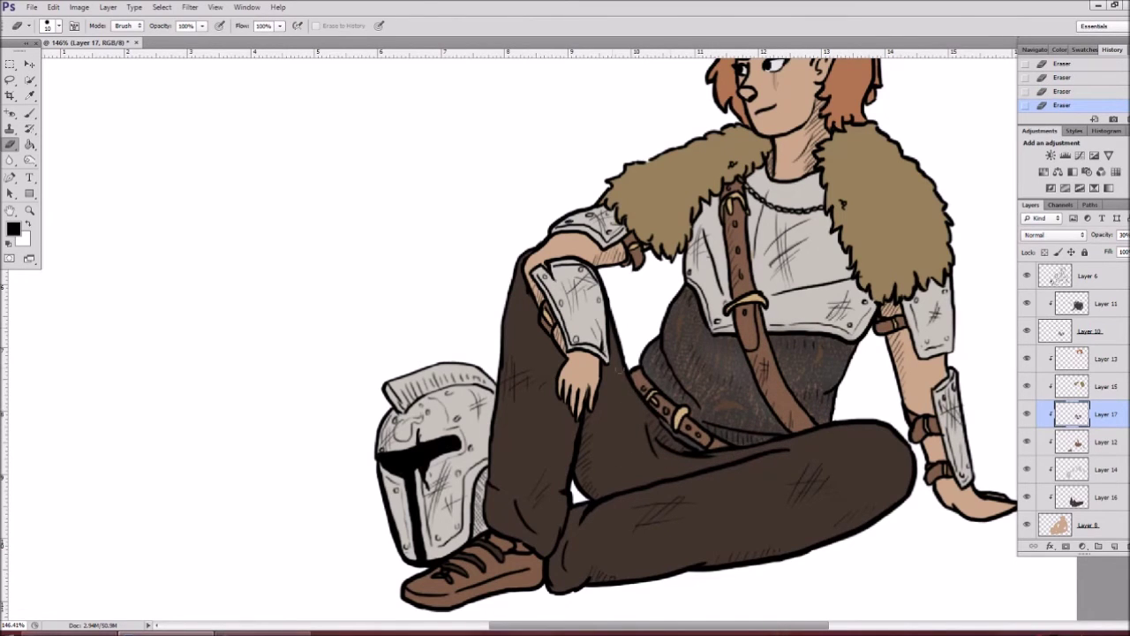
Step: On a new clipped layer, brush dark shading across the trousers
key("ctrl+shift+n")
key("Return")
key("b")
left_click_drag(592, 388, 609, 494)
left_click_drag(565, 335, 701, 536)
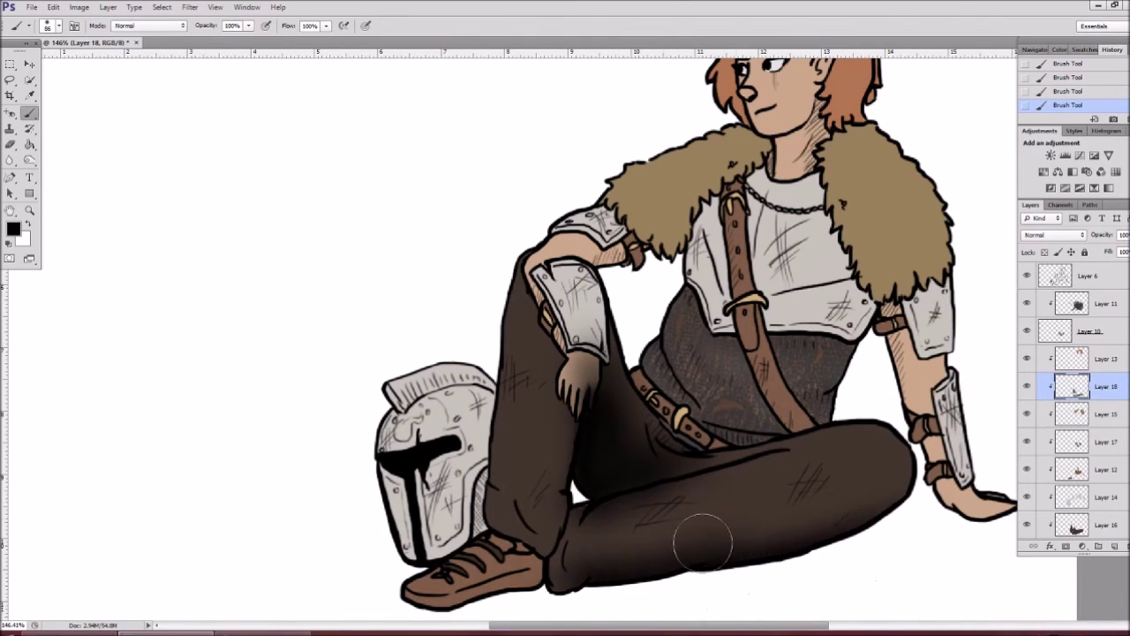
Step: Shade the trousers, chest and right shoulder with a 38 px brush, at 36% opacity, erasing it off the fur
left_click_drag(512, 353, 534, 459)
right_click(644, 274)
left_click_drag(698, 221, 768, 423)
mouse_move(838, 229)
left_mouse_down()
mouse_move(869, 311)
mouse_move(804, 141)
left_mouse_up()
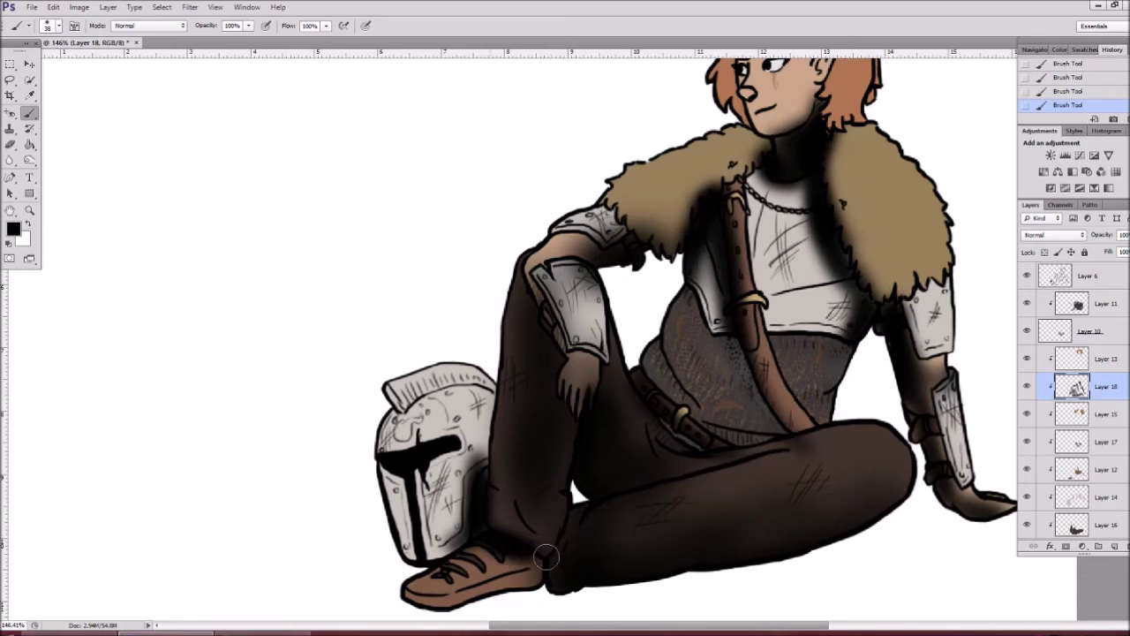
key("ctrl+0")
left_click_drag(1125, 250, 1119, 252)
key("e")
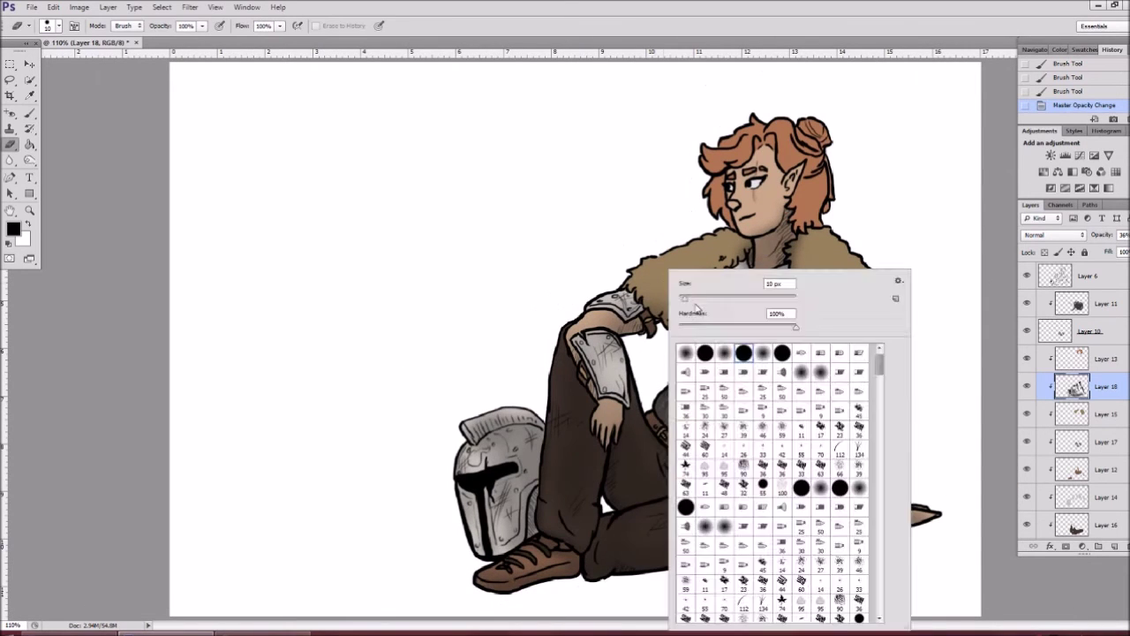
left_click_drag(777, 300, 799, 321)
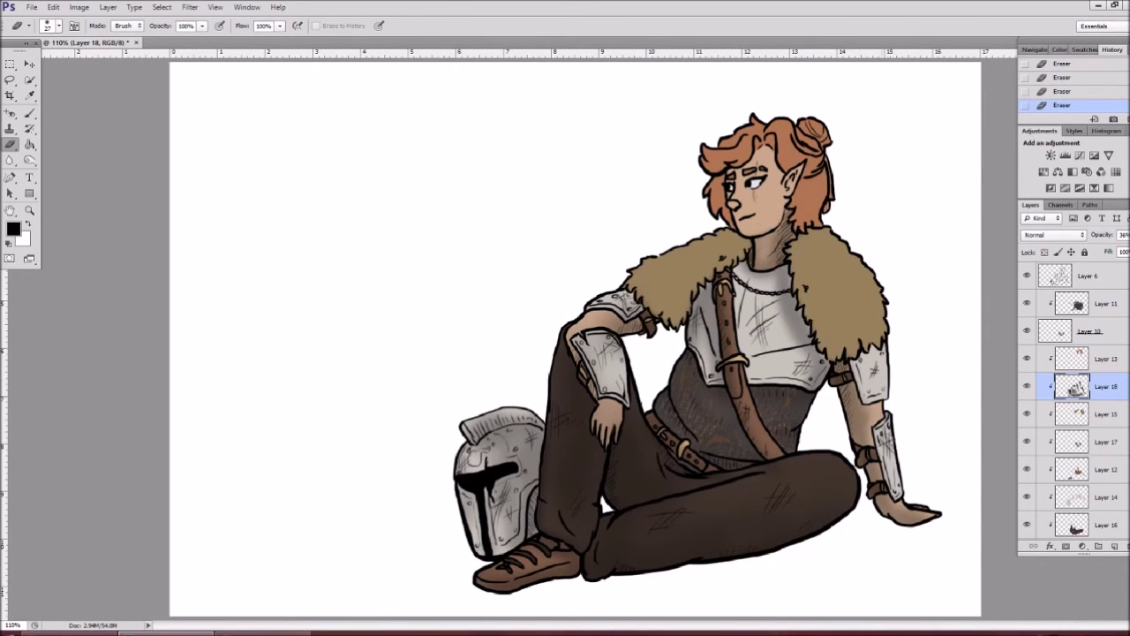
Step: Refine the shadows near the arm, shirt, belt and legs, and move the shadow layer above Layer 13
key("b")
mouse_move(636, 378)
left_mouse_down()
mouse_move(652, 362)
mouse_move(632, 328)
left_mouse_up()
left_click_drag(648, 415, 671, 438)
left_click_drag(694, 438, 729, 462)
left_click_drag(659, 375, 670, 386)
key("b")
left_click_drag(552, 402, 552, 428)
left_click_drag(768, 484, 790, 509)
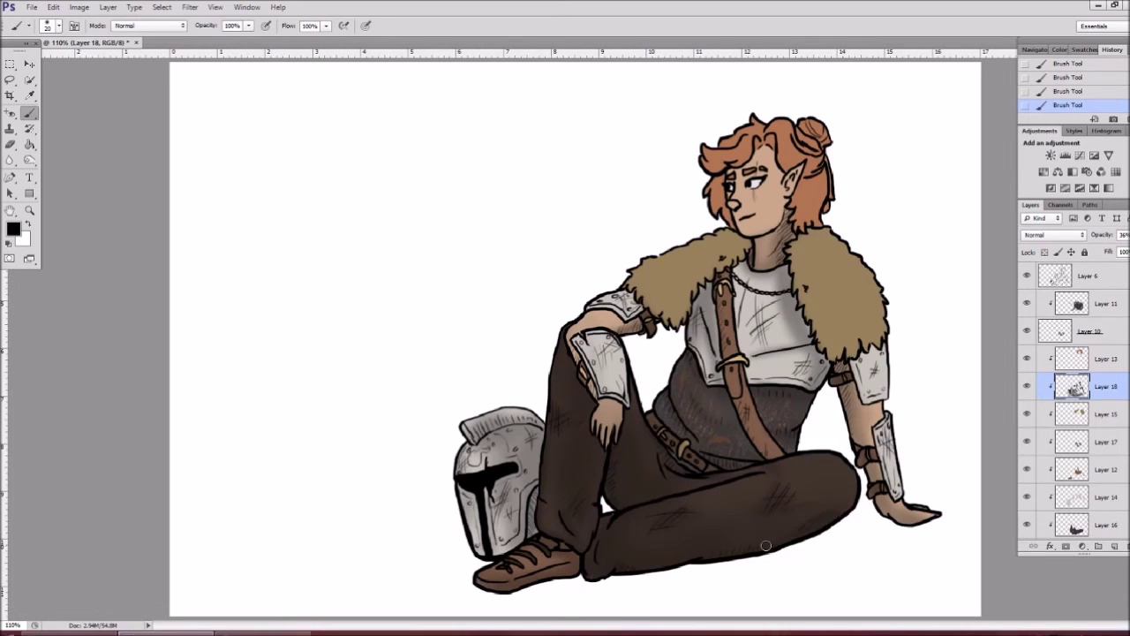
key("ctrl+bracketright")
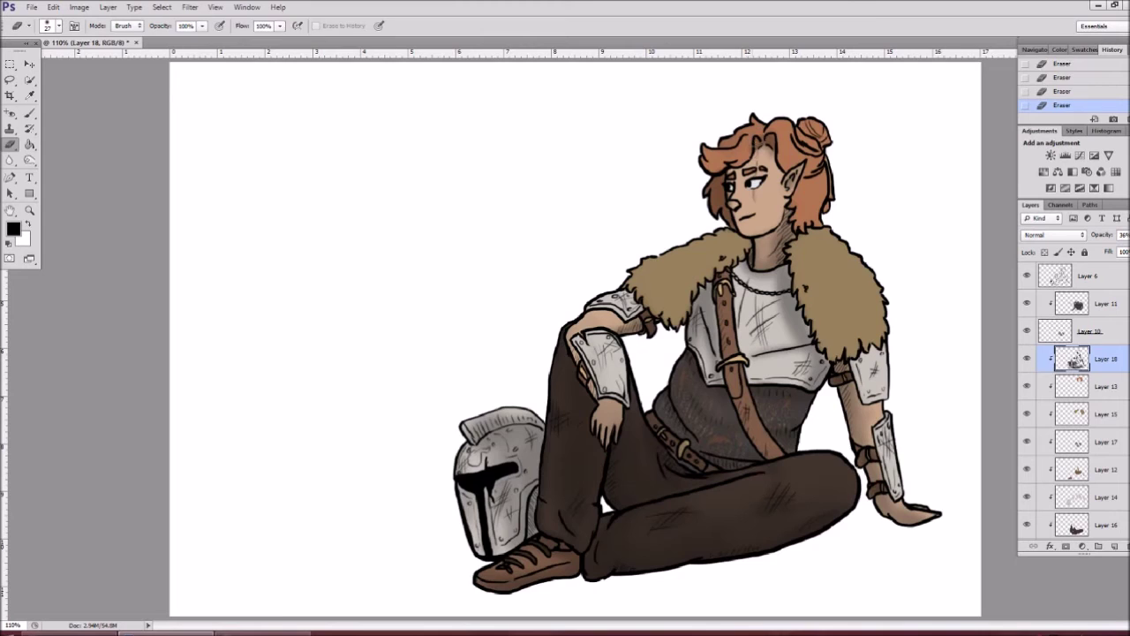
key("ctrl+shift+alt+n")
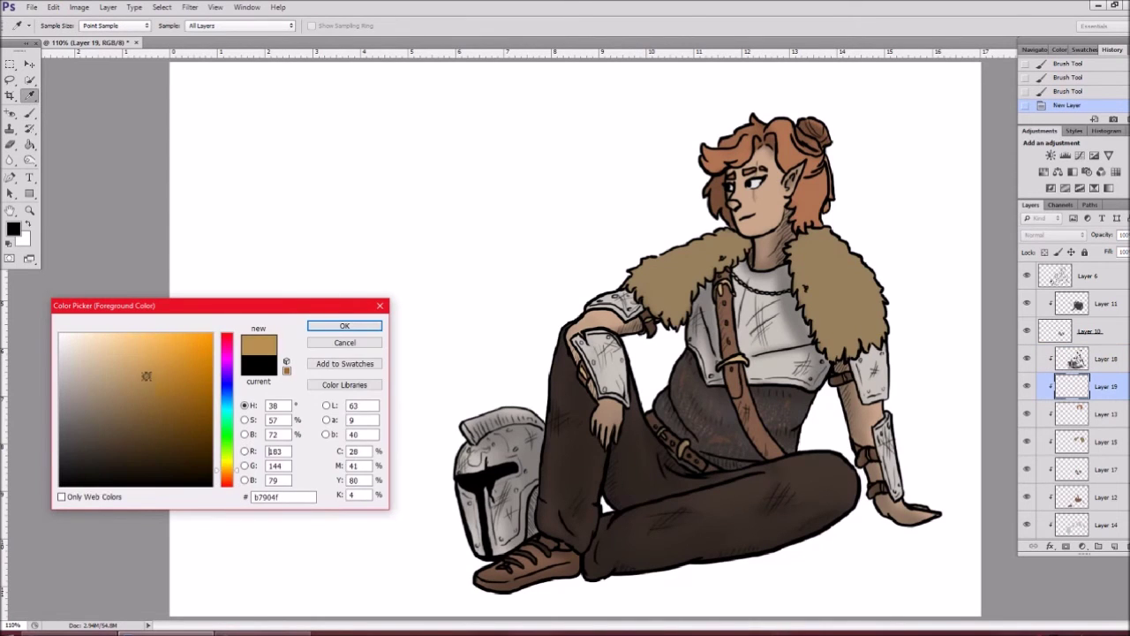
Step: Paint tan-gold accents on the hair bun, earring and helmet crest
key("Return")
left_click_drag(800, 132, 830, 185)
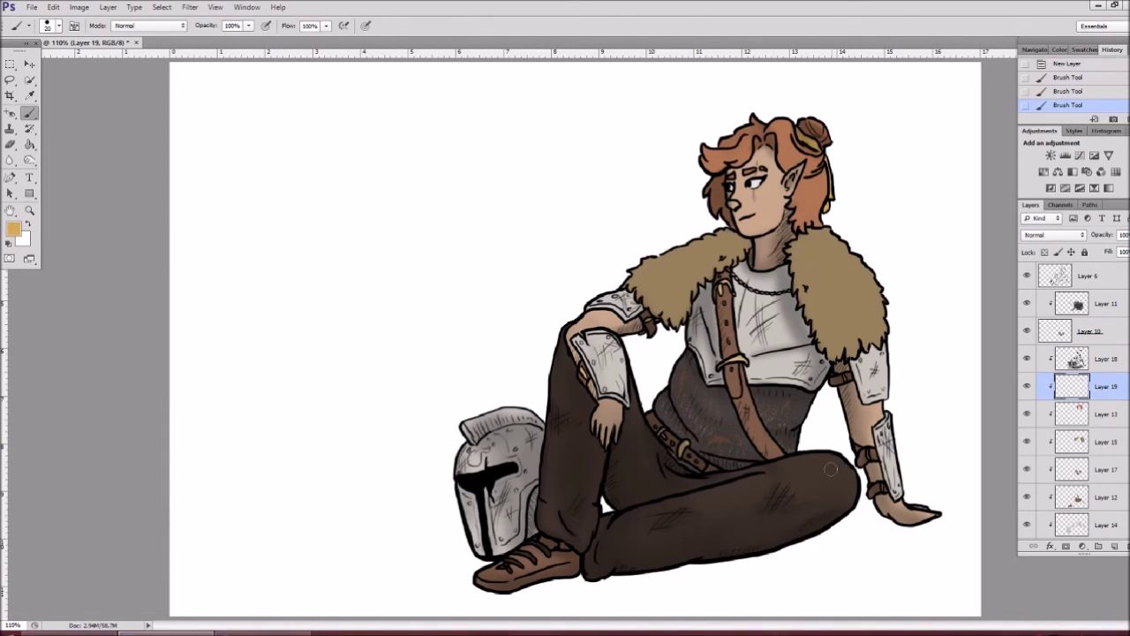
left_click_drag(470, 452, 484, 477)
left_click(868, 457, "ctrl")
left_click(868, 458, "alt")
right_click(697, 269)
key("Return")
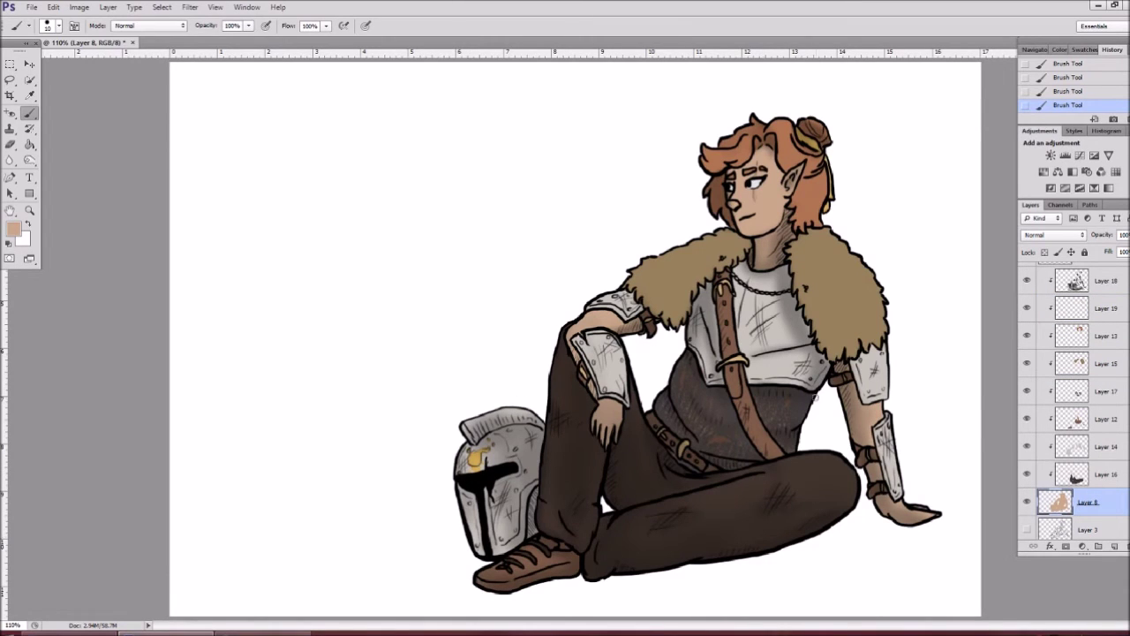
Step: On a new layer, paint a pink-red blush on the elf's cheek
left_click(13, 230)
left_click(106, 365)
left_click(327, 323)
key("ctrl+shift+alt+n")
left_click(757, 201)
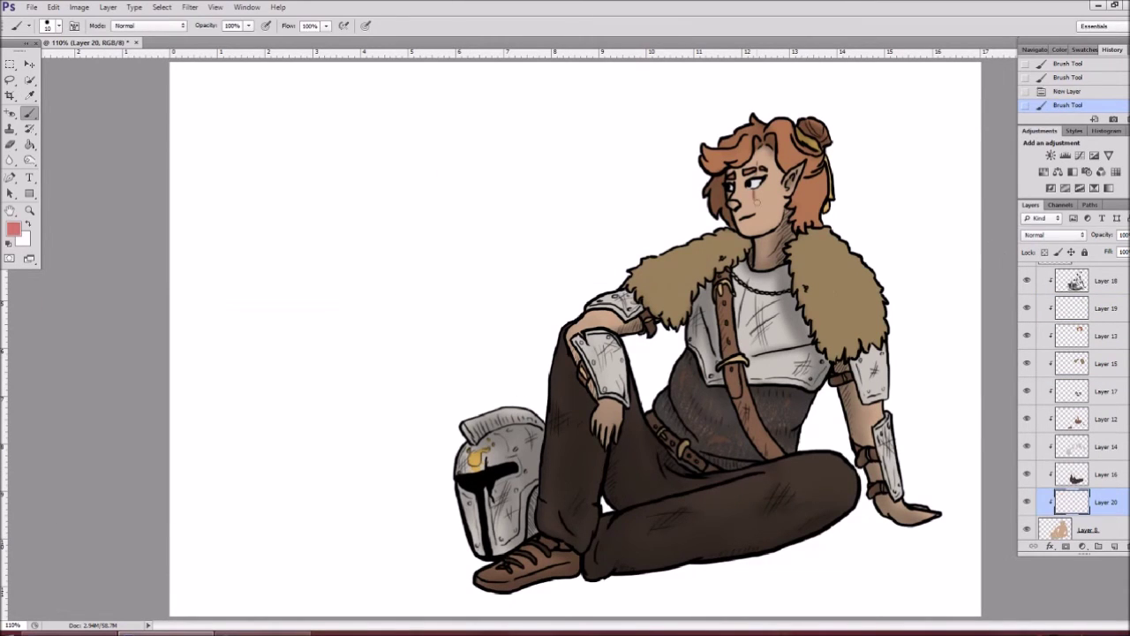
key("ctrl+z")
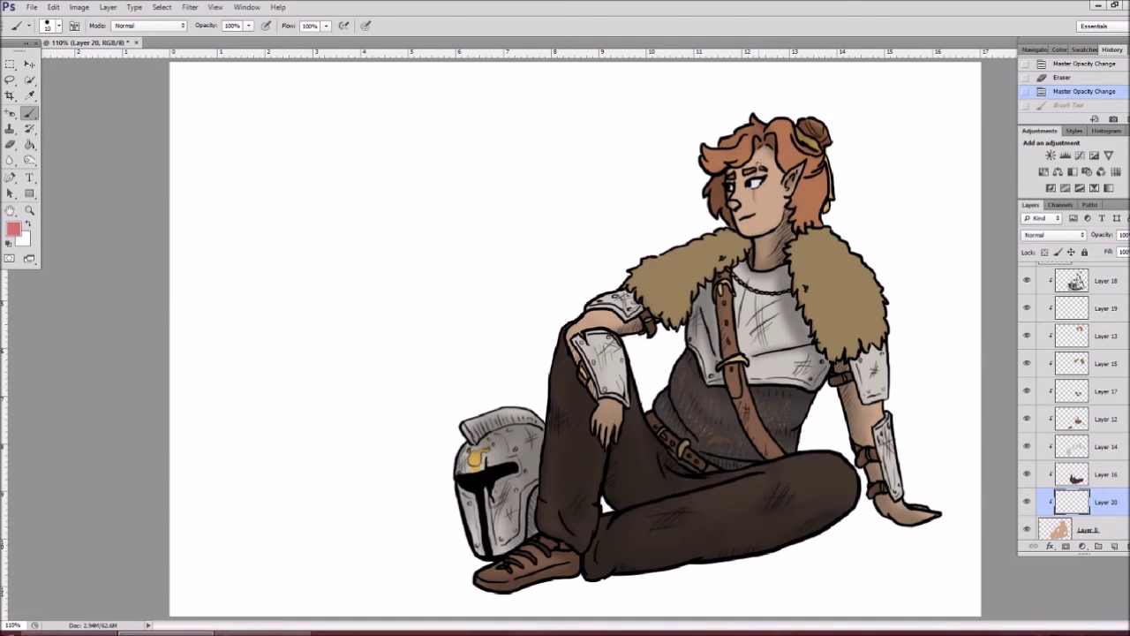
key("ctrl+shift+alt+n")
left_click(13, 230)
left_click(327, 323)
left_click_drag(752, 187, 770, 196)
Step: Lower the blush layer to 33% opacity and lightly erase to soften it
key("e")
right_click(774, 173)
key("Escape")
left_click_drag(1125, 251, 1102, 251)
key("b")
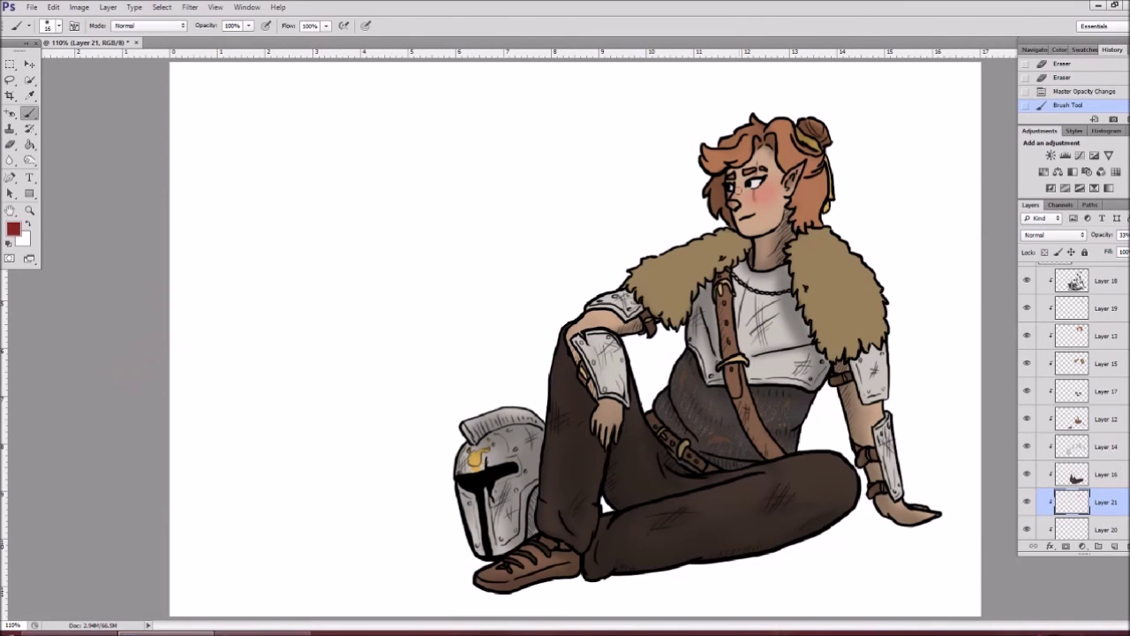
key("e")
key("b")
mouse_move(761, 149)
left_mouse_down()
mouse_move(777, 164)
mouse_move(782, 214)
left_mouse_up()
key("e")
key("b")
Step: On Layer 14, add small dark black strokes on the torso
left_click_drag(558, 320, 609, 350)
left_click(1072, 446)
key("e")
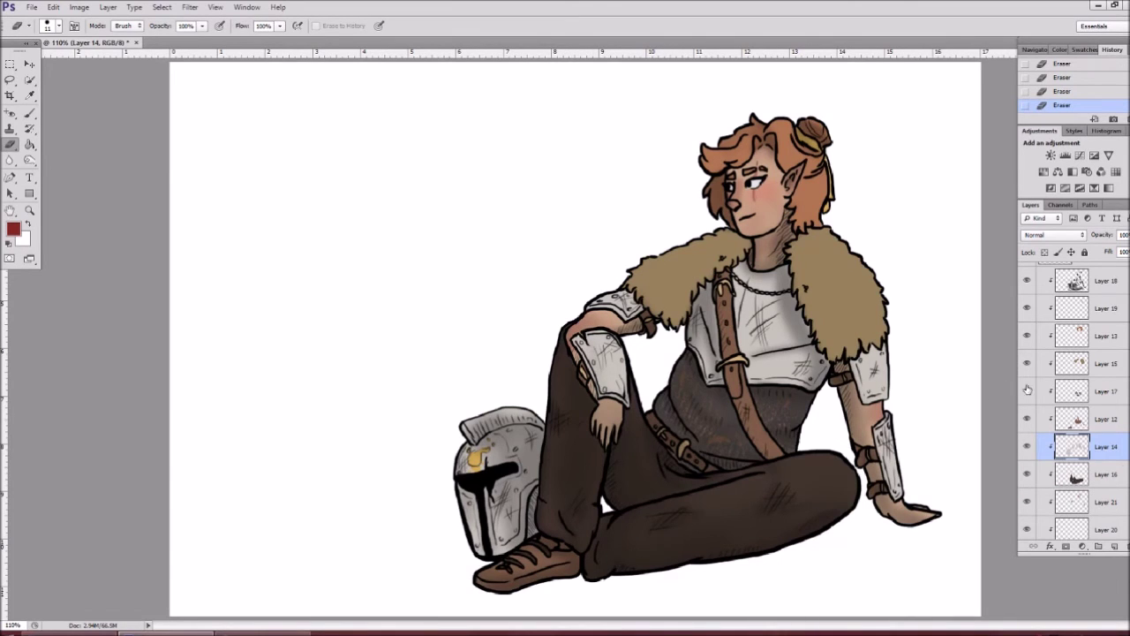
key("b")
right_click(601, 494)
key("d")
mouse_move(740, 367)
left_mouse_down()
mouse_move(746, 442)
mouse_move(775, 456)
left_mouse_up()
left_click_drag(719, 270, 718, 356)
key("ctrl+shift+alt+n")
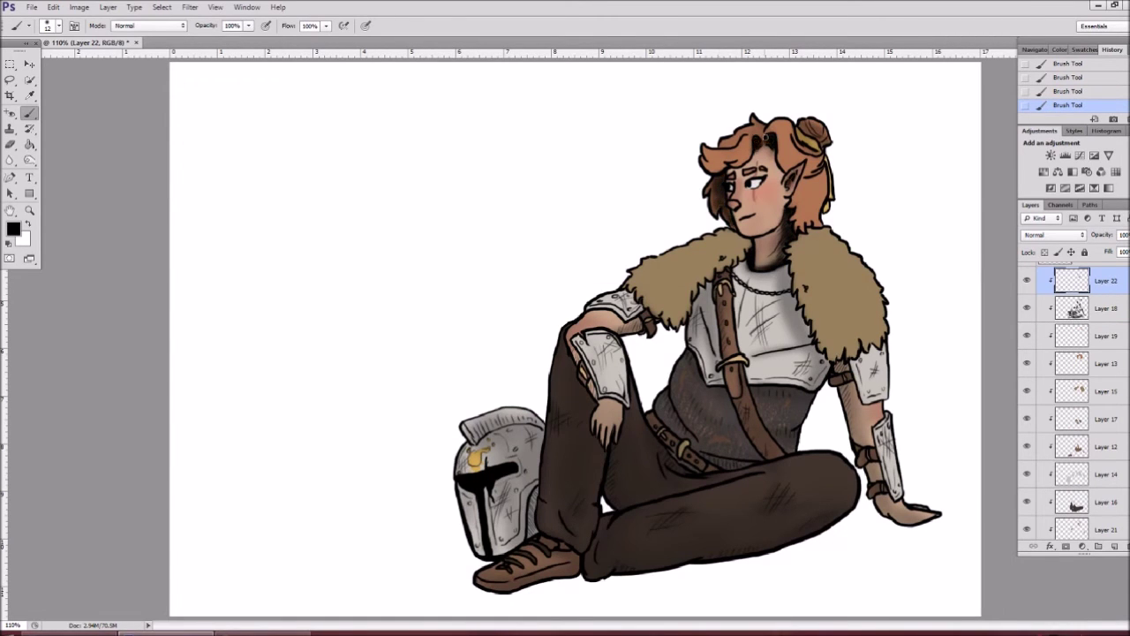
Step: With a 13 px brush, shade the torso, neck, shoulder, under the arm and left leg
left_click_drag(831, 360, 856, 455)
key("ctrl+alt+z")
key("ctrl+alt+z")
right_click(900, 274)
double_click(1041, 371)
left_click_drag(719, 290, 720, 362)
left_click_drag(736, 369, 759, 452)
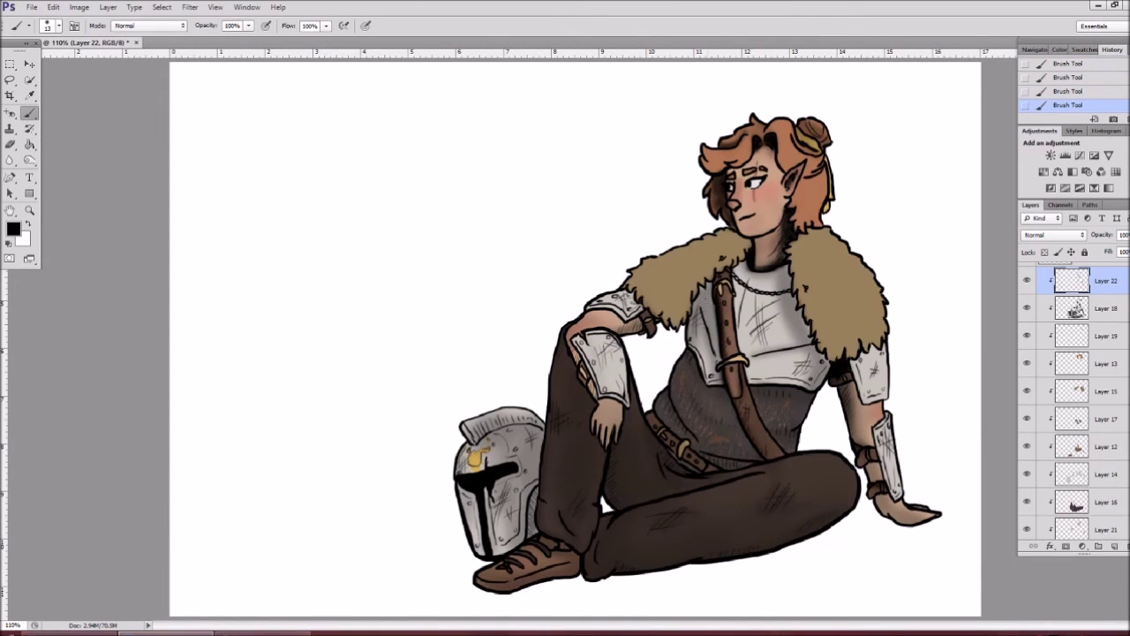
left_click_drag(746, 260, 712, 283)
mouse_move(642, 287)
left_mouse_down()
mouse_move(602, 334)
mouse_move(600, 404)
left_mouse_up()
left_click_drag(583, 362, 619, 415)
key("ctrl+alt+z")
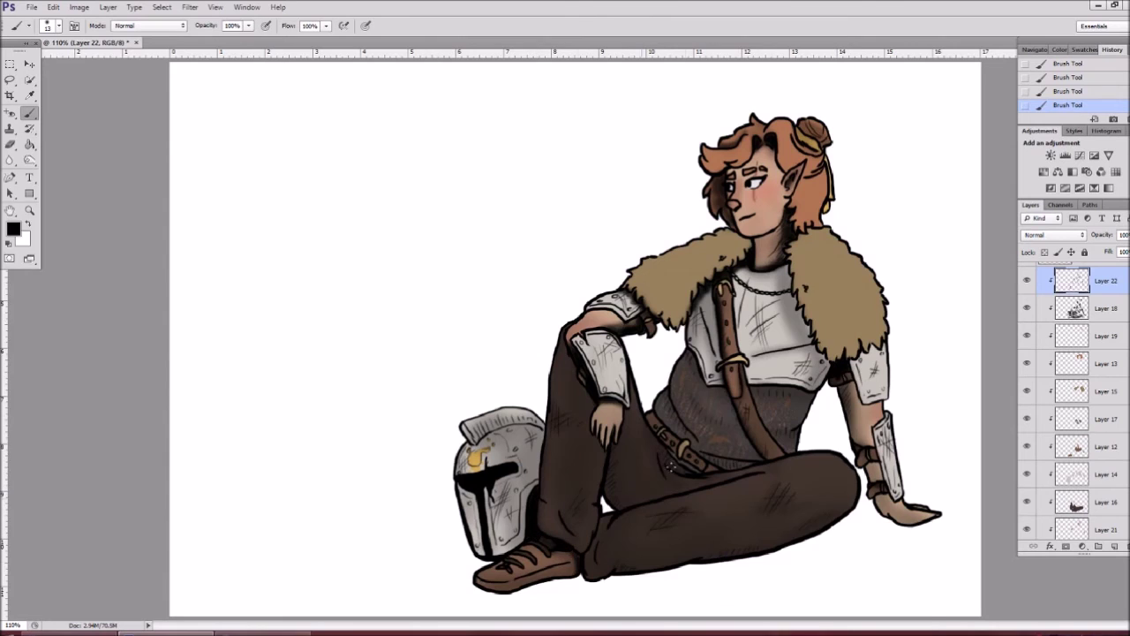
Step: With a 12 px brush, hatch shading on the helmet, trousers, belt, chainmail and shirt
right_click(574, 565)
double_click(618, 349)
mouse_move(494, 424)
left_mouse_down()
mouse_move(530, 494)
mouse_move(477, 543)
left_mouse_up()
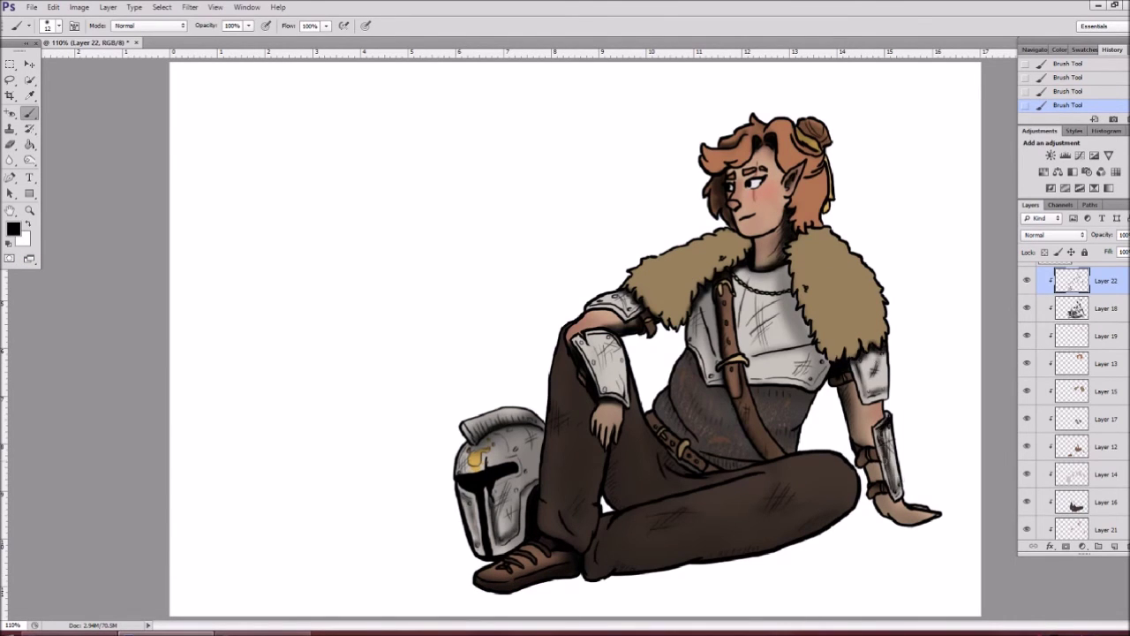
left_click_drag(559, 404, 549, 445)
mouse_move(566, 371)
left_mouse_down()
mouse_move(591, 429)
mouse_move(689, 486)
left_mouse_up()
mouse_move(684, 457)
left_mouse_down()
mouse_move(701, 481)
mouse_move(736, 474)
left_mouse_up()
left_click_drag(648, 413, 702, 462)
left_click_drag(759, 369, 743, 414)
left_click_drag(833, 355, 812, 390)
left_click_drag(818, 305, 796, 355)
left_click_drag(715, 297, 690, 356)
mouse_move(791, 298)
left_mouse_down()
mouse_move(752, 356)
mouse_move(788, 385)
left_mouse_up()
left_click_drag(721, 344, 690, 383)
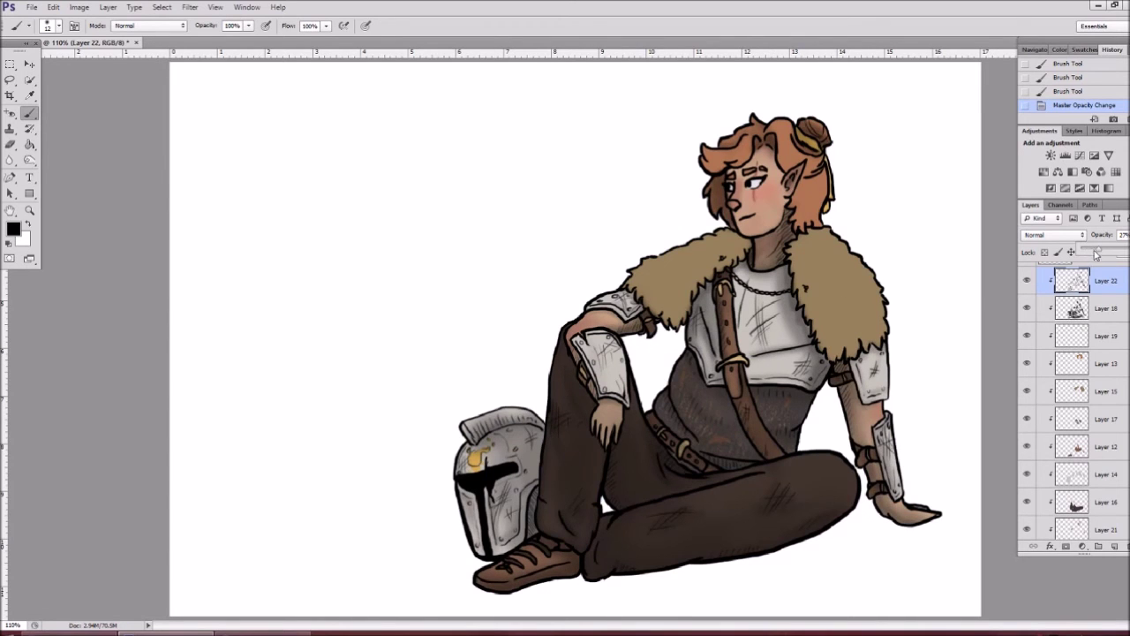
Step: Lower the shading opacity, then on a new Color Dodge layer glow the fur, hair and crest red
key("ctrl+shift+n")
key("Return")
left_click(13, 229)
left_click(325, 323)
left_click_drag(635, 265, 684, 211)
left_click_drag(711, 176, 720, 220)
left_click_drag(468, 424, 521, 437)
Step: Extend the red glow over the chest, thighs, left leg, shoulder fur and right arm
left_click_drag(706, 335, 830, 265)
left_click_drag(653, 481, 847, 468)
mouse_move(759, 468)
left_mouse_down()
mouse_move(779, 495)
mouse_move(606, 252)
left_mouse_up()
left_click_drag(724, 177, 618, 273)
left_click_drag(689, 247, 830, 300)
left_click_drag(723, 282, 900, 397)
Step: On a new layer, paint red glow along the fur, chest and left arm
key("0")
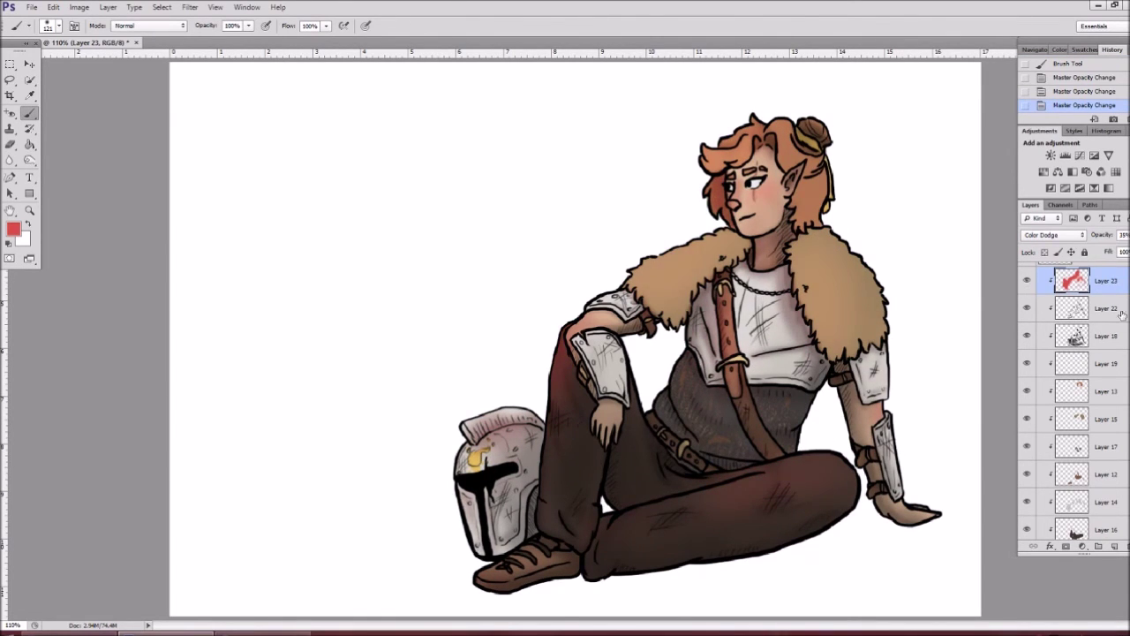
key("ctrl+shift+alt+n")
key("ctrl+bracketright")
left_click_drag(627, 282, 671, 247)
left_click_drag(653, 256, 712, 225)
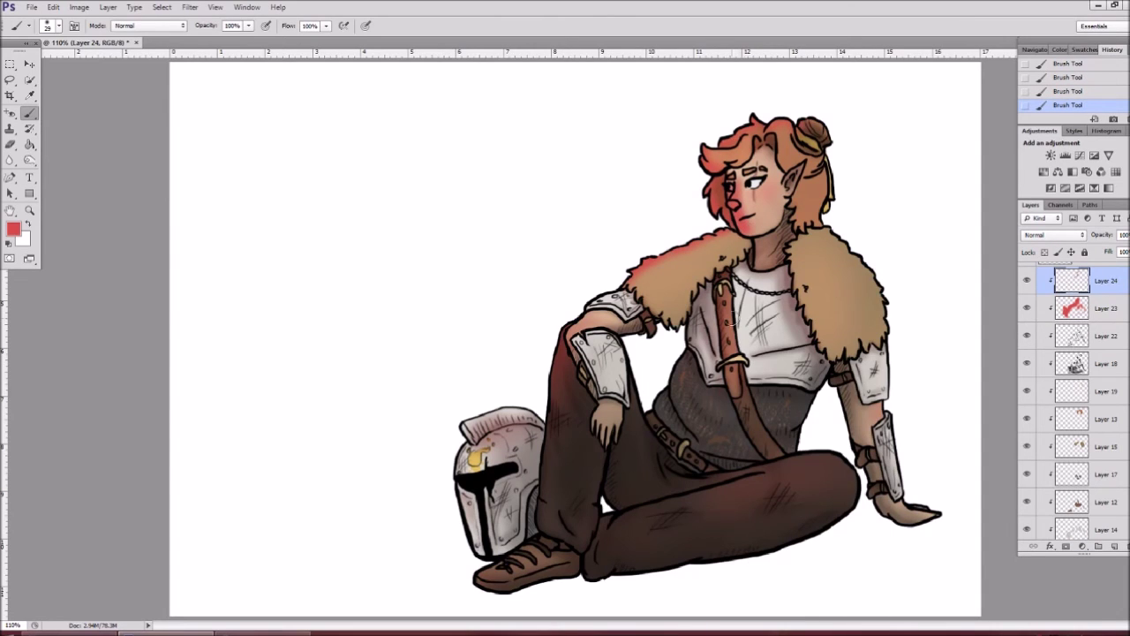
left_click_drag(742, 274, 768, 371)
left_click_drag(618, 291, 574, 370)
Step: Add red glow to the helmet, leg edge, shoulder fur, face and hair
left_click_drag(464, 441, 534, 411)
left_click_drag(459, 477, 494, 552)
left_click_drag(565, 335, 548, 489)
left_click_drag(631, 291, 587, 389)
mouse_move(728, 155)
left_mouse_down()
mouse_move(746, 300)
mouse_move(777, 366)
left_mouse_up()
left_click_drag(707, 300, 715, 366)
left_click_drag(795, 238, 848, 353)
left_click_drag(821, 265, 878, 340)
left_click_drag(640, 283, 707, 247)
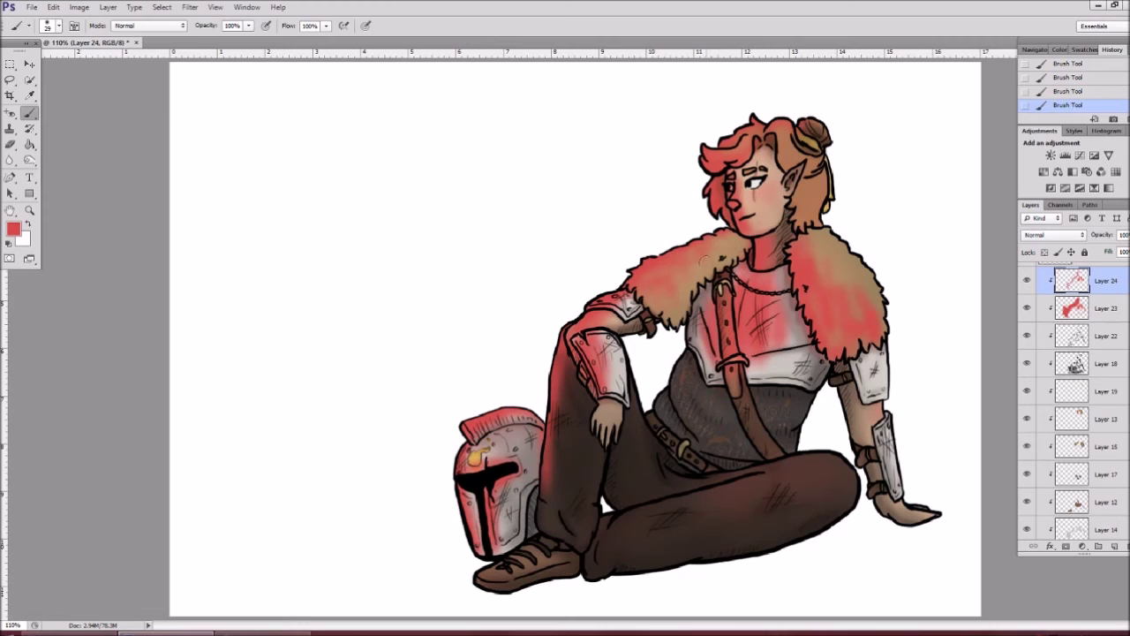
Step: Set the glow layer to Color Dodge at about 25% opacity and compare it on and off
left_click(1053, 235)
left_click(1053, 388)
left_click_drag(1102, 235, 1026, 283)
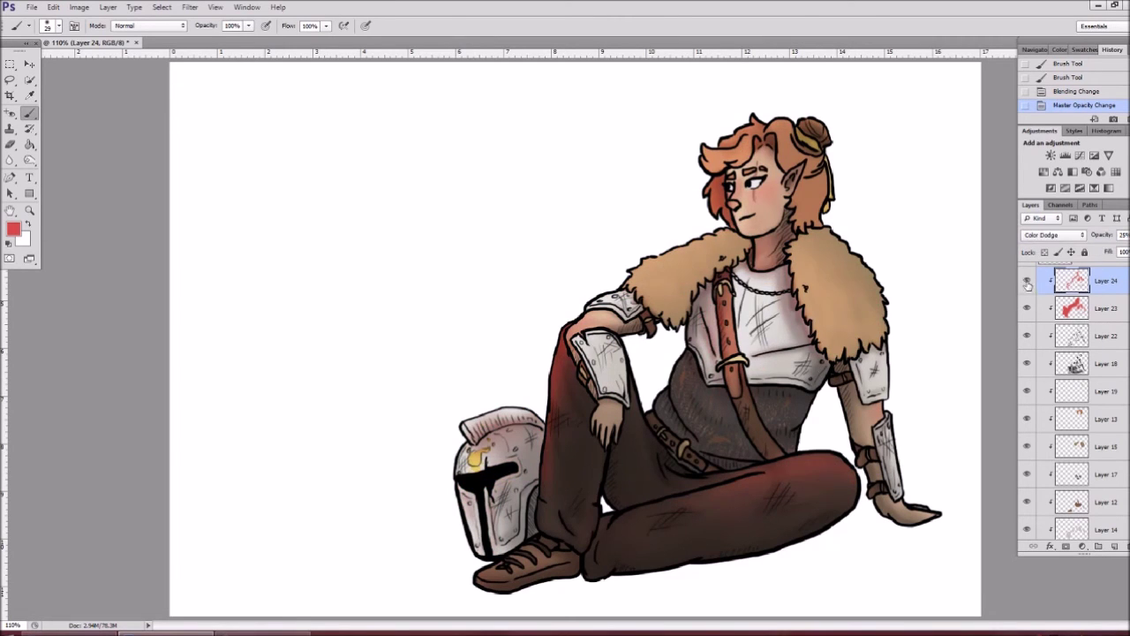
left_click(1027, 281)
left_click(1027, 281)
left_click(1027, 281)
key("alt+bracketleft")
left_click(1026, 281)
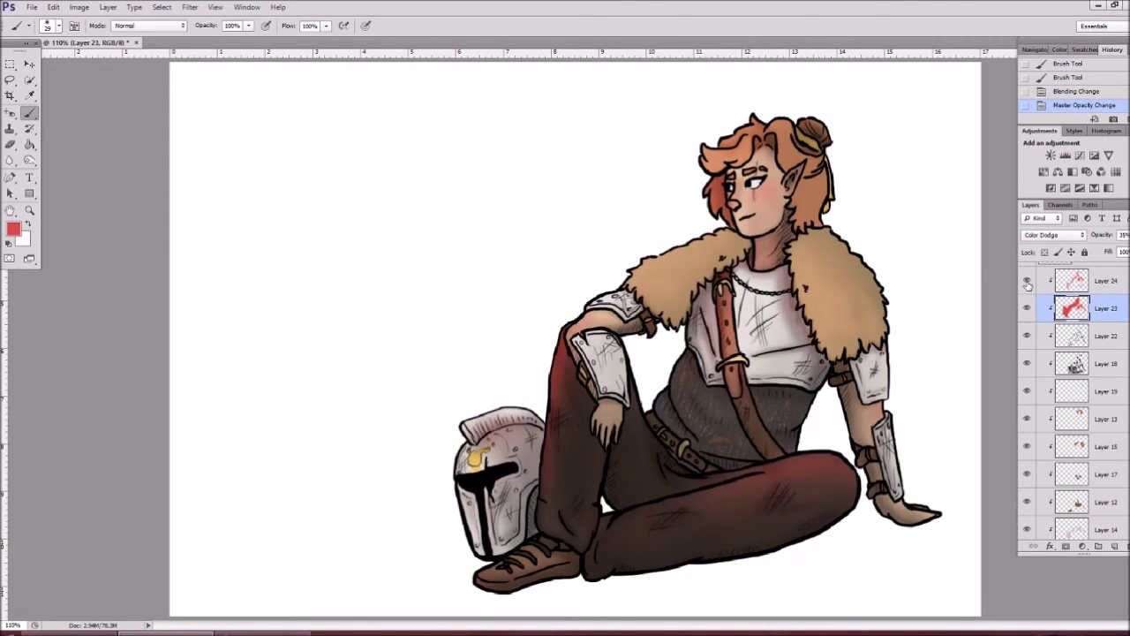
Step: Delete the glow layers and paint red strokes on a new layer below Layer 22
key("Delete")
key("Delete")
key("ctrl+shift+n")
key("Return")
left_click_drag(1106, 281, 1106, 311)
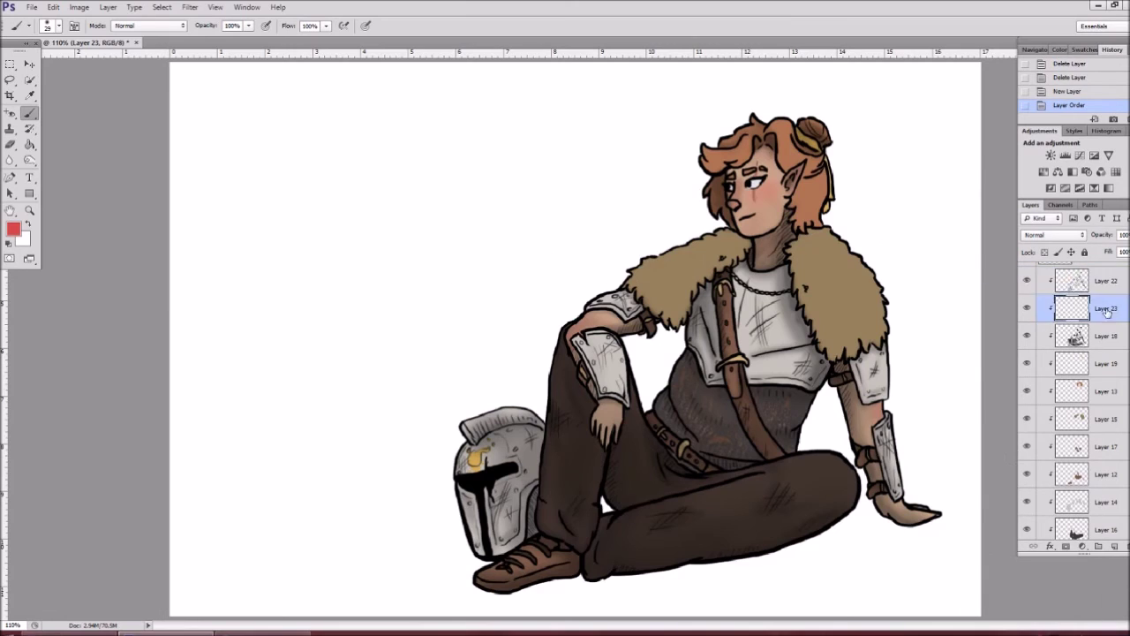
left_click_drag(636, 265, 715, 238)
left_click_drag(547, 336, 565, 398)
Step: Pick a pale yellow foreground, lower Layer 23's opacity, then delete Layer 23
left_click(13, 229)
left_click(104, 349)
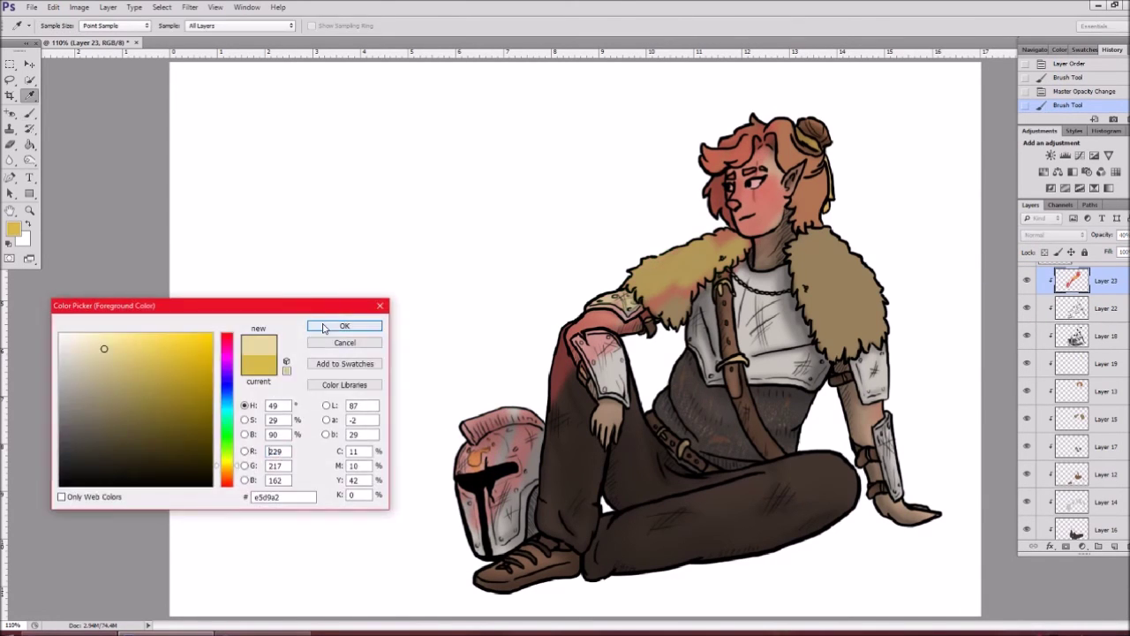
left_click(324, 328)
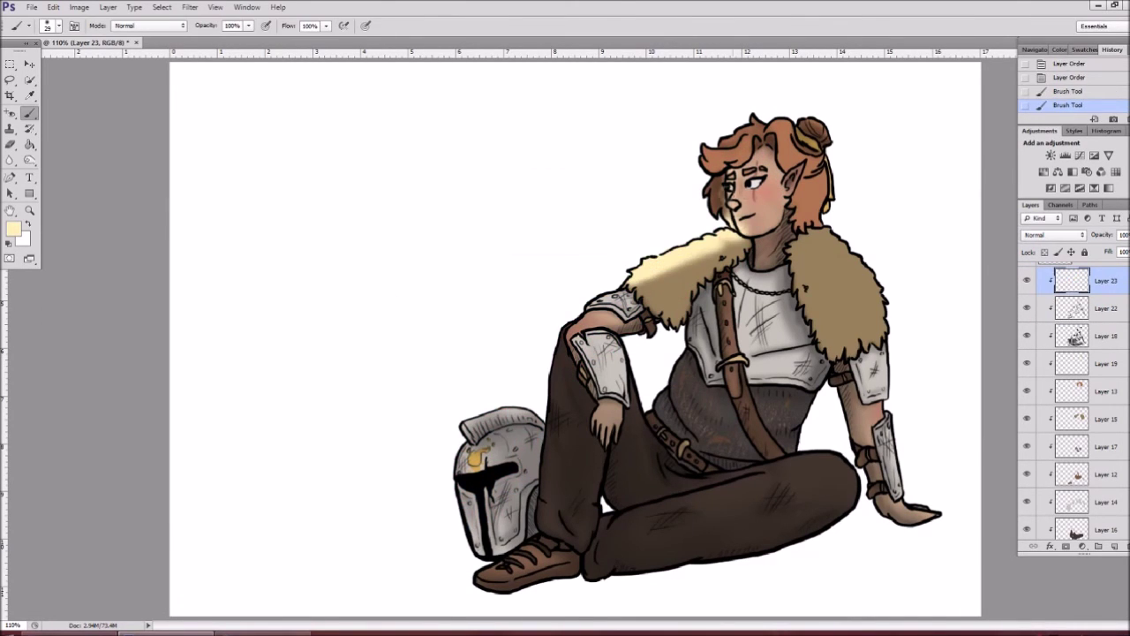
left_click_drag(1101, 235, 1073, 235)
right_click(1102, 279)
left_click(1060, 270)
Step: Move the shading layers into Group 1, rearrange them and hide several colour layers
left_click_drag(1072, 280, 1073, 265)
left_click_drag(1072, 317, 1087, 373)
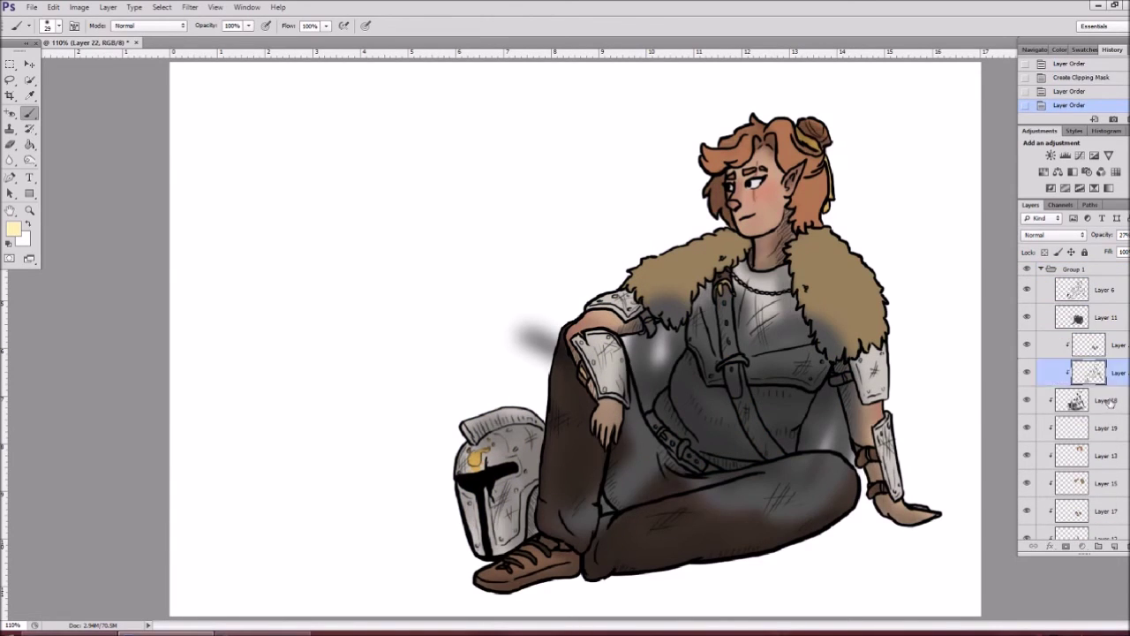
key("a")
left_click_drag(1027, 400, 1027, 512)
right_click(1088, 484)
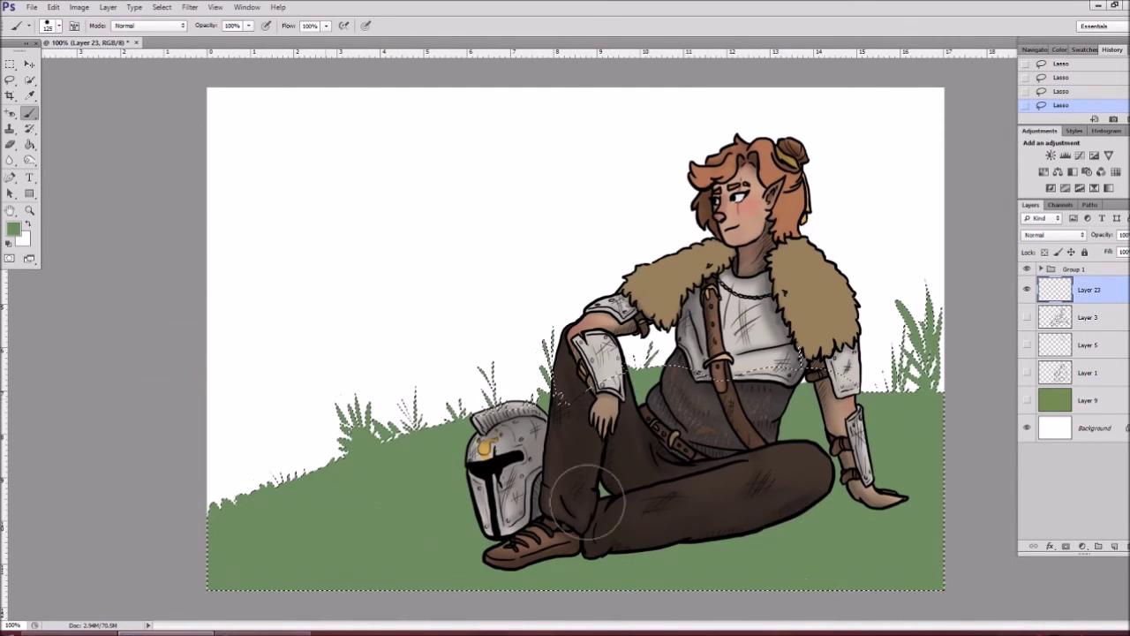
Step: Give the hill layer a 2 px Outside stroke in dark grey-green
type("2")
left_click(186, 79)
left_click(181, 88)
left_click(156, 148)
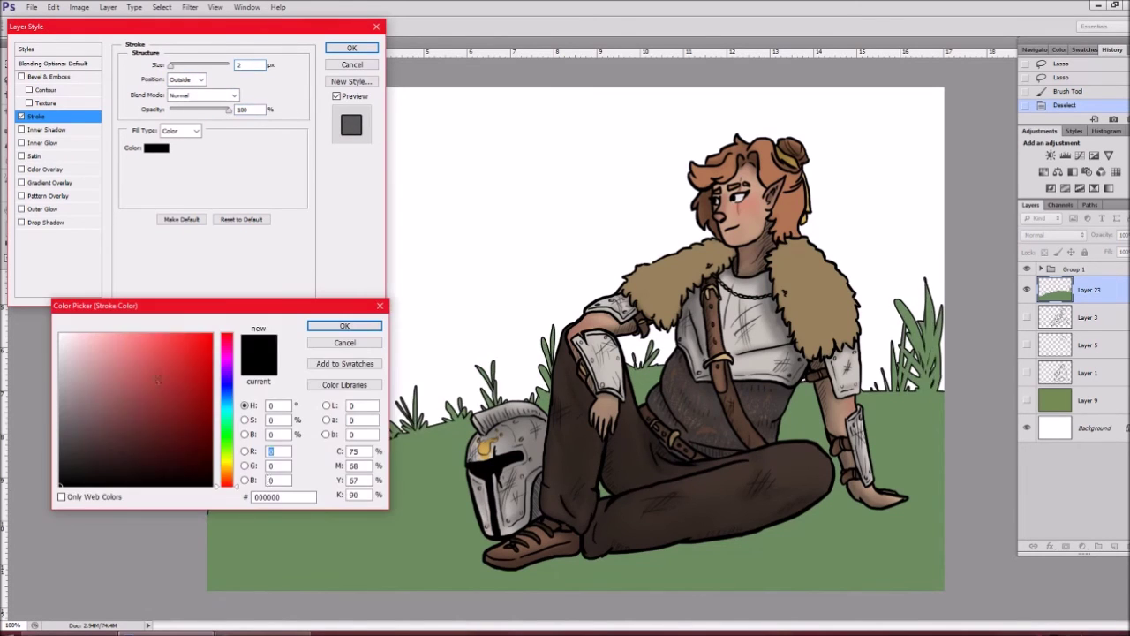
left_click(86, 450)
left_click(327, 323)
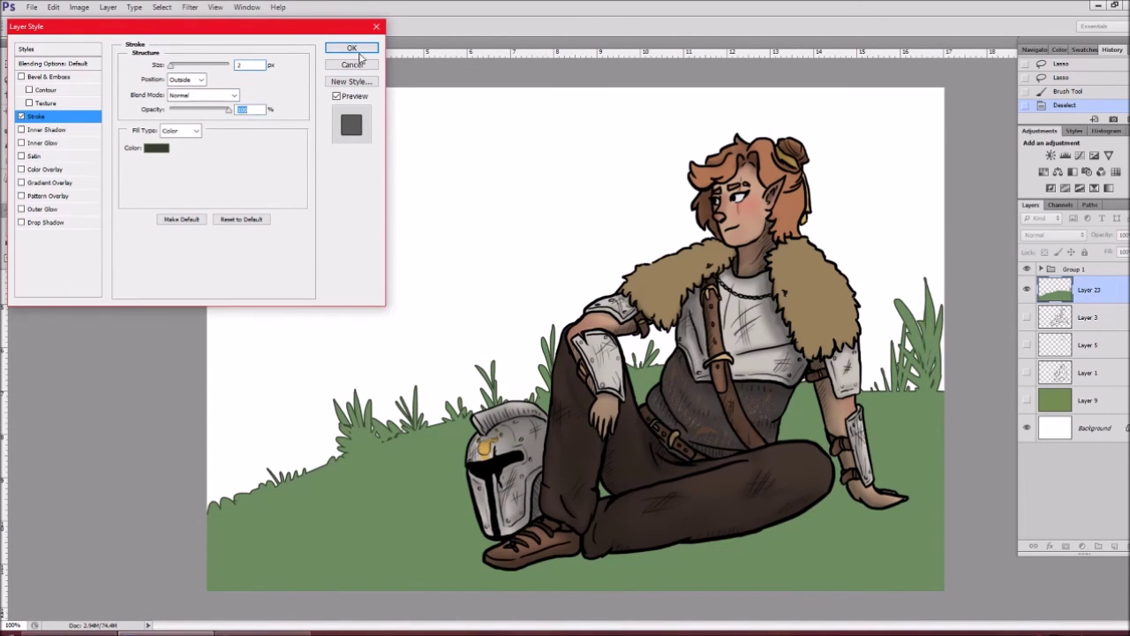
left_click(351, 48)
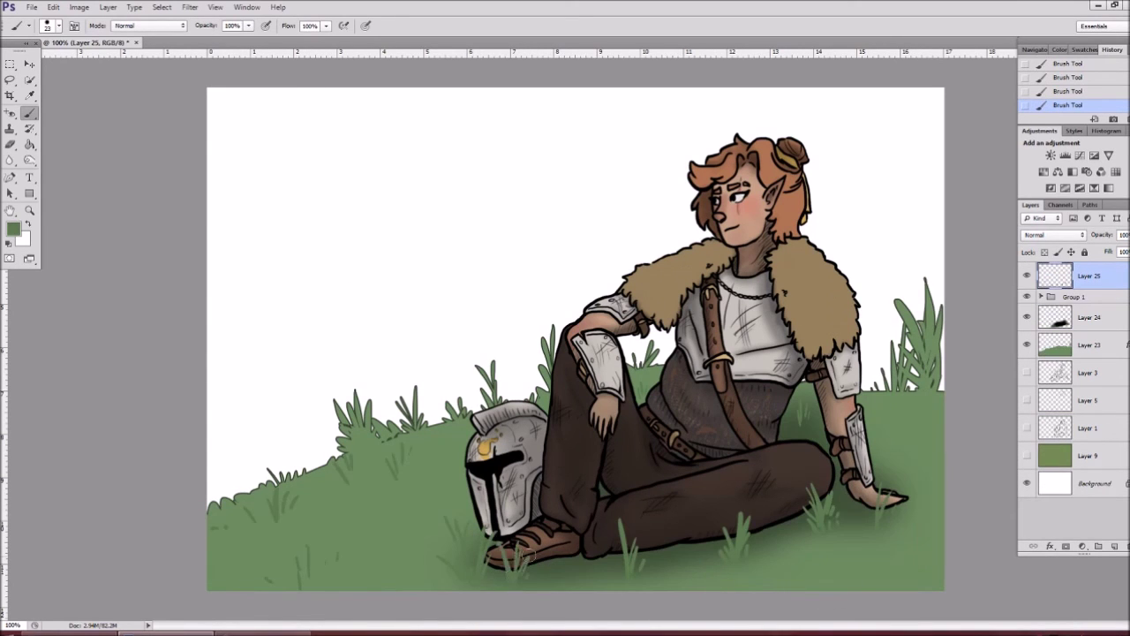
Step: Paint grass blades around the feet, discard them, and start fresh empty layers
left_click_drag(528, 552, 522, 577)
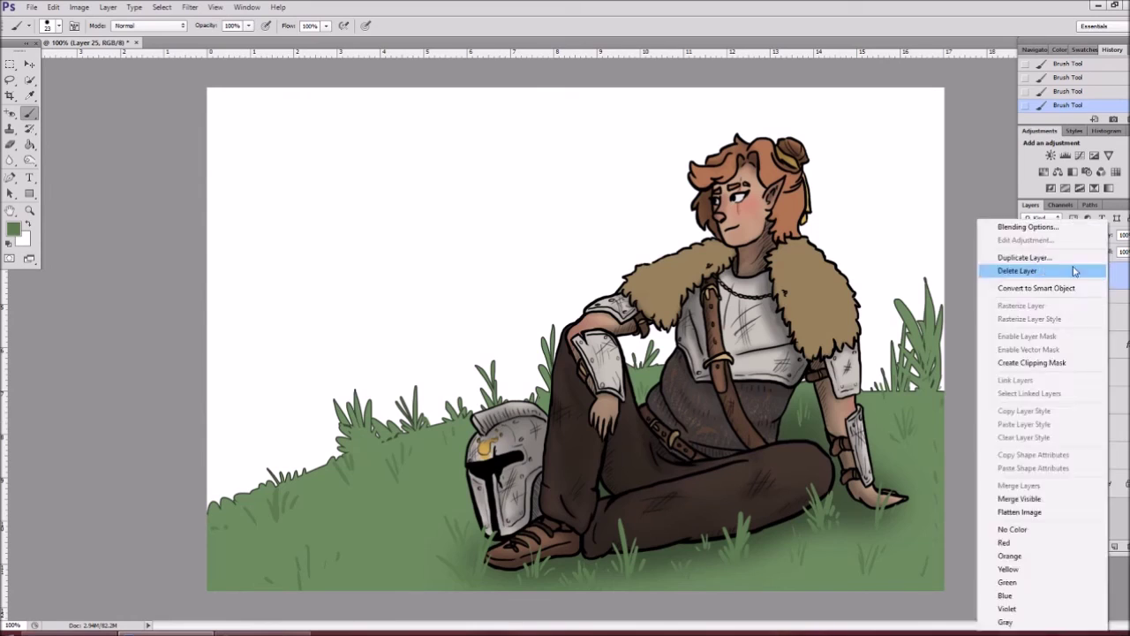
key("Delete")
key("ctrl+shift+alt+n")
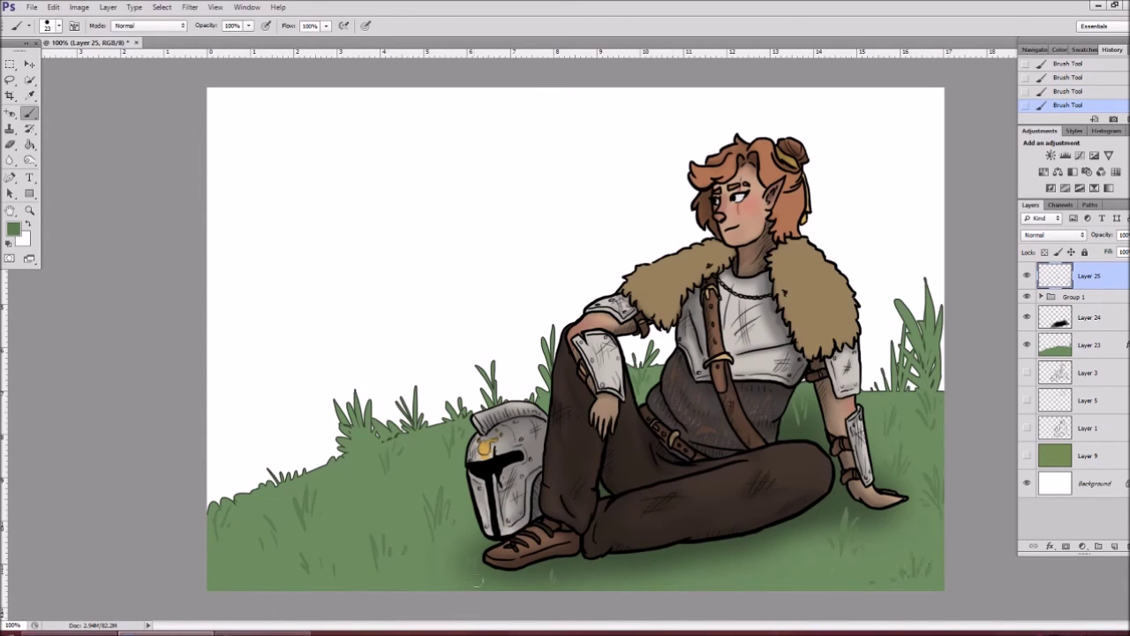
right_click(715, 565)
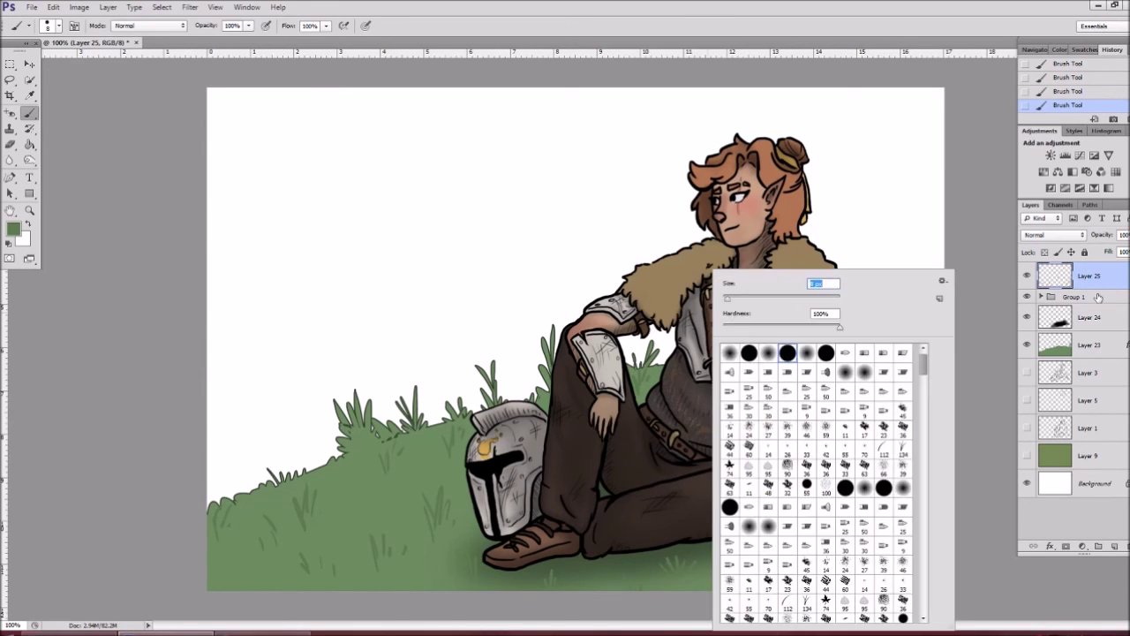
key("Return")
key("ctrl+shift+alt+n")
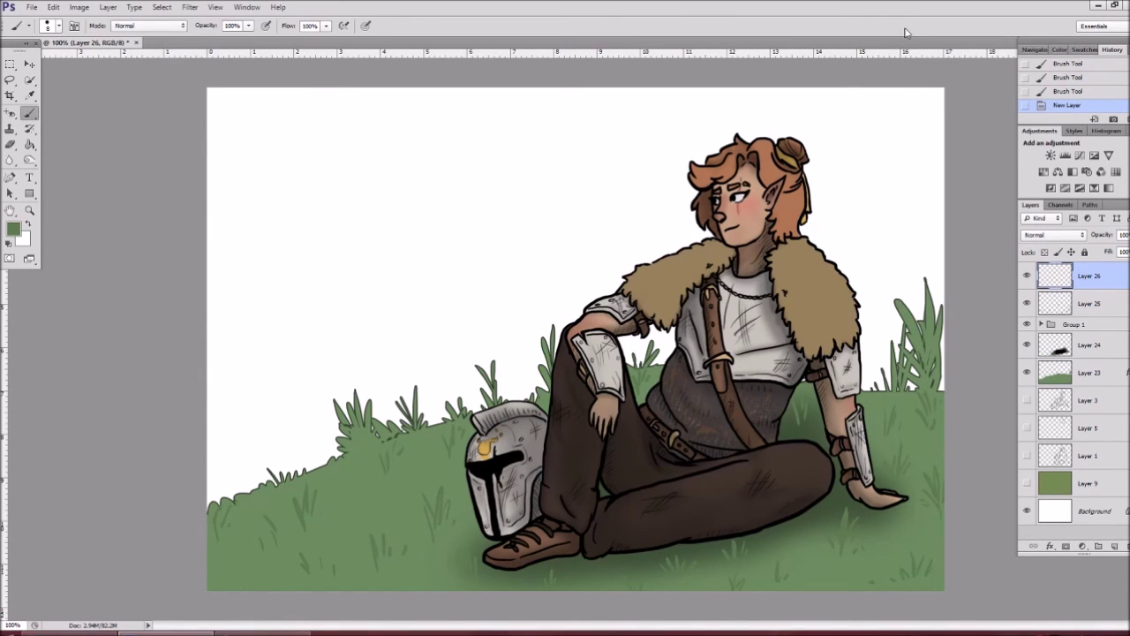
Step: Paint light green grass blades, then pick a grey-green for a new rock layer
left_click(13, 228)
key("Return")
left_click_drag(765, 537, 769, 505)
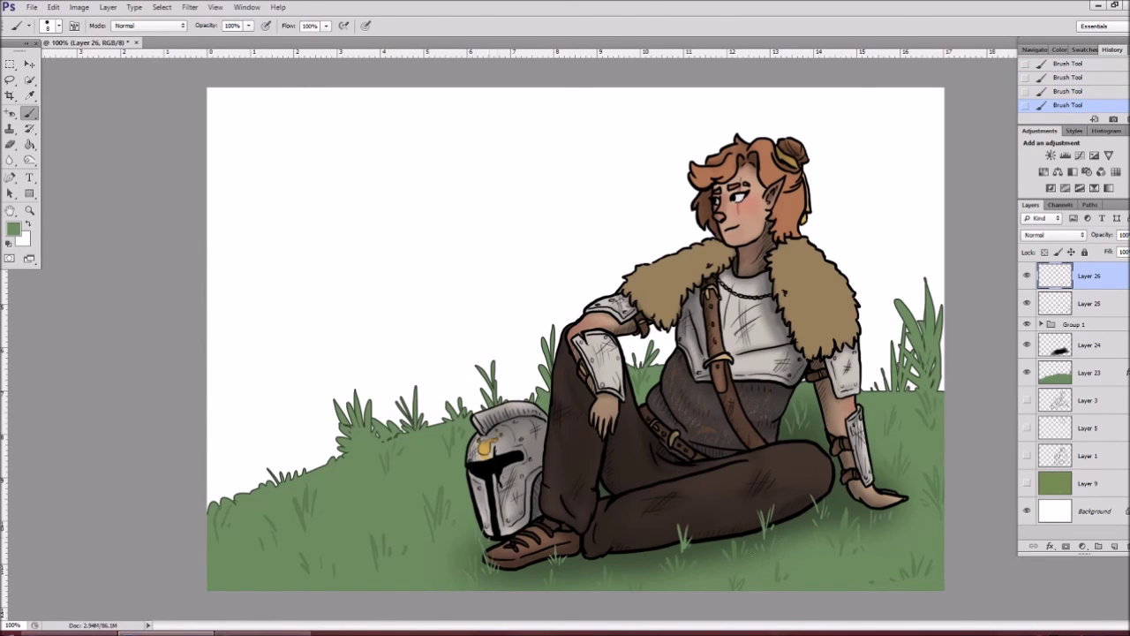
left_click(1098, 546)
left_click(13, 228)
key("Return")
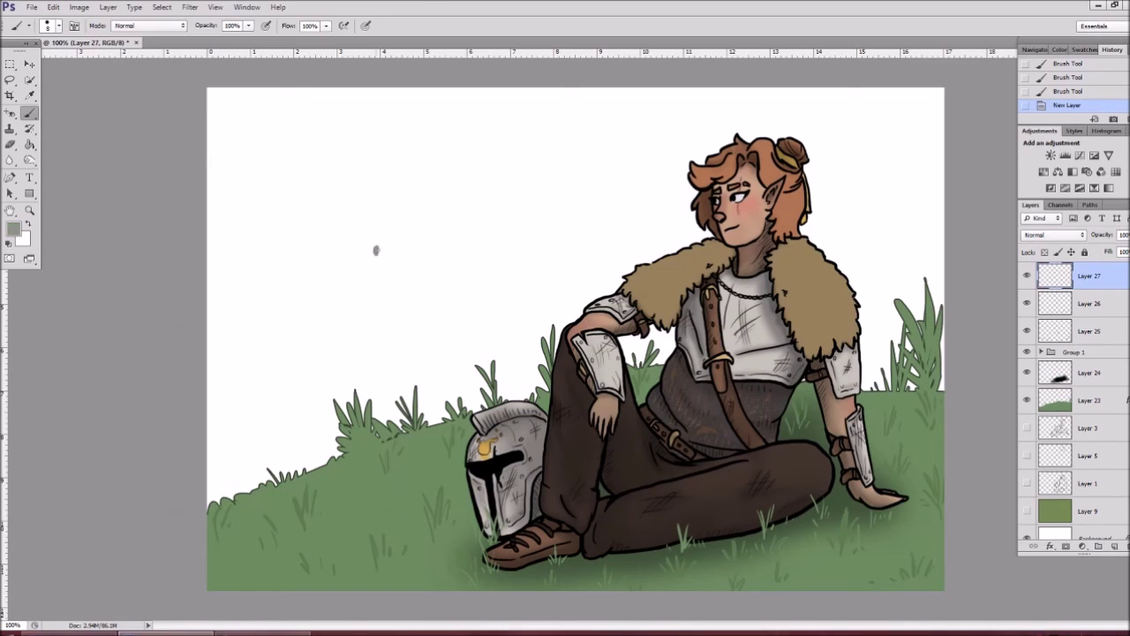
Step: Paint a shaded grey rock, erasing its stray edges
left_click(13, 228)
key("Return")
mouse_move(385, 256)
left_mouse_down()
mouse_move(415, 261)
mouse_move(713, 544)
left_mouse_up()
key("e")
key("v")
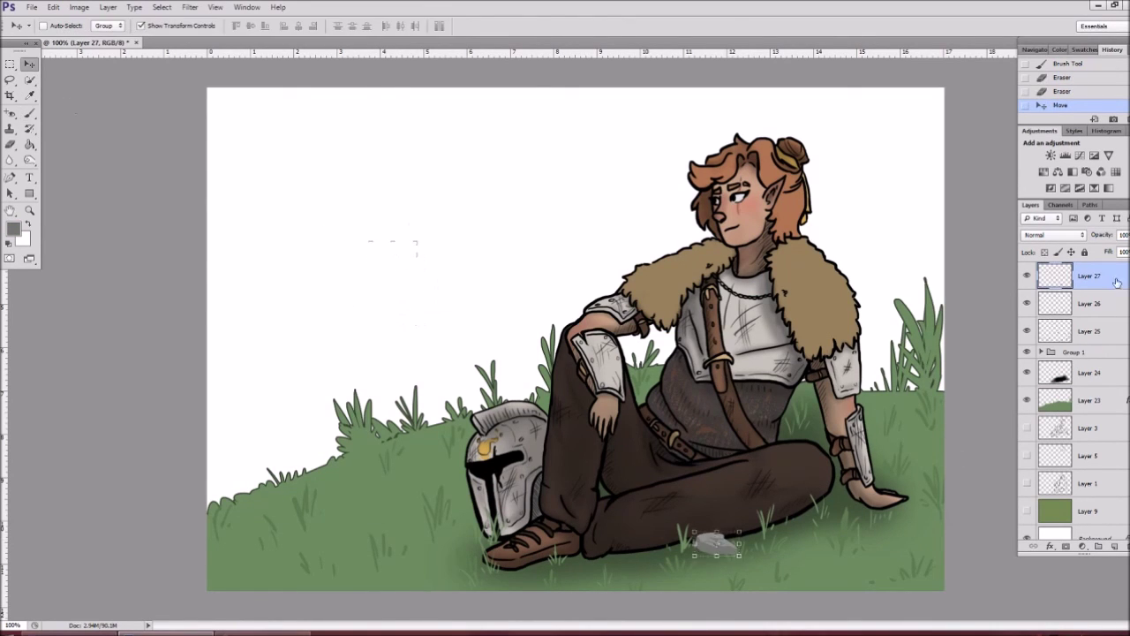
Step: Pick a dark grey stroke colour in the rock layer's Layer Style
double_click(1103, 276)
left_click(35, 116)
left_click(156, 147)
left_click(71, 463)
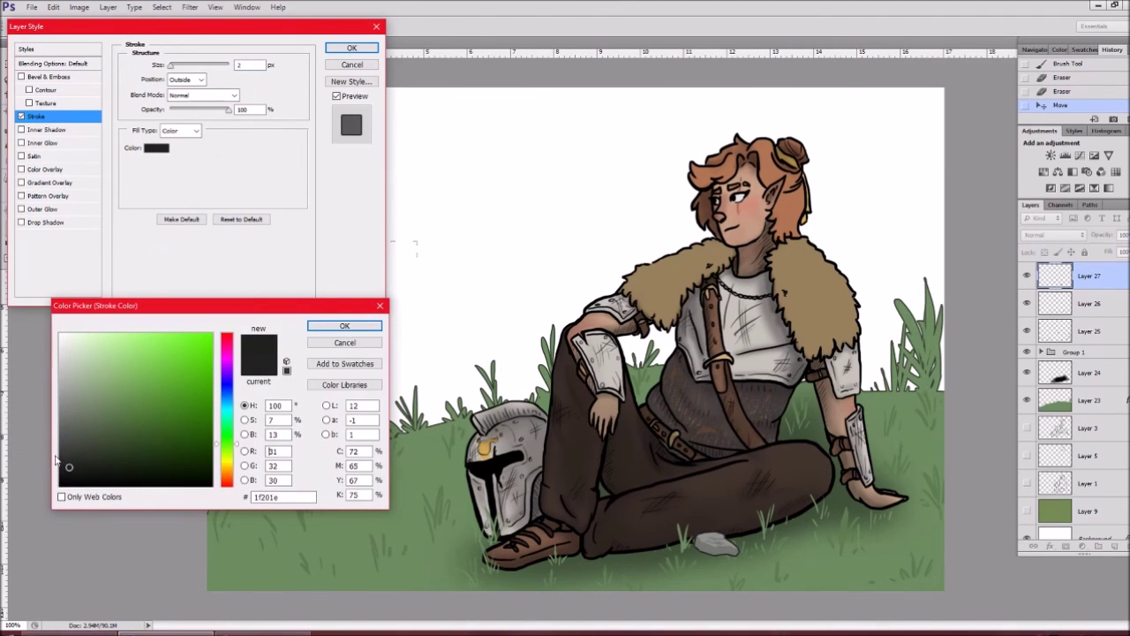
Step: Apply the rock's outline, reposition it with Free Transform, and move Layer 27 below Layer 23
key("Return")
key("Return")
mouse_move(713, 545)
left_mouse_down()
mouse_move(672, 540)
mouse_move(800, 543)
left_mouse_up()
key("ctrl+bracketleft")
key("ctrl+t")
key("Return")
key("b")
left_click_drag(1086, 303, 1086, 400)
Step: Lasso a back hill on a new layer and fill it dark green
key("ctrl+shift+n")
mouse_move(542, 335)
left_mouse_down()
mouse_move(221, 308)
mouse_move(510, 342)
mouse_move(563, 293)
left_mouse_up()
key("b")
left_click_drag(265, 353, 574, 335)
Step: Marquee a rectangular sky area on a new layer
key("m")
left_click_drag(240, 127, 694, 415)
left_click_drag(222, 109, 503, 331)
Step: Fill the sky rectangle with peach using the Paint Bucket
left_click(13, 229)
left_click(345, 325)
key("g")
left_click(397, 195)
Step: Brush lighter peach clouds across the upper-left, middle and upper-right sky, then deselect
left_click(13, 228)
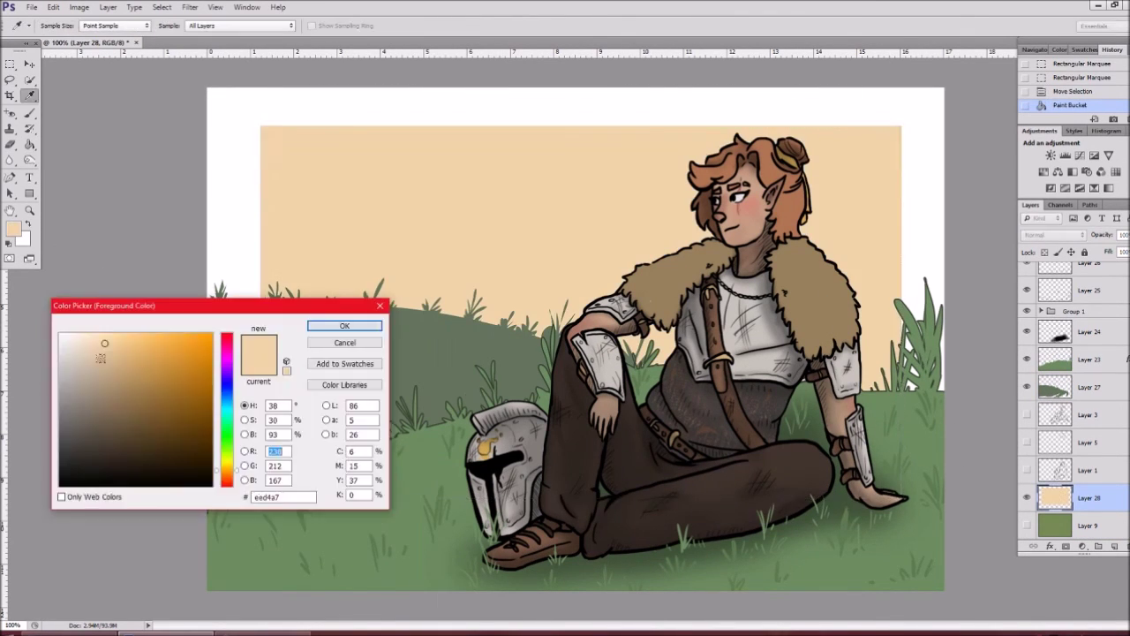
key("Return")
key("b")
mouse_move(265, 132)
left_mouse_down()
mouse_move(292, 195)
mouse_move(376, 189)
mouse_move(644, 216)
left_mouse_up()
mouse_move(812, 151)
left_mouse_down()
mouse_move(900, 256)
mouse_move(900, 380)
left_mouse_up()
left_click_drag(521, 291, 626, 273)
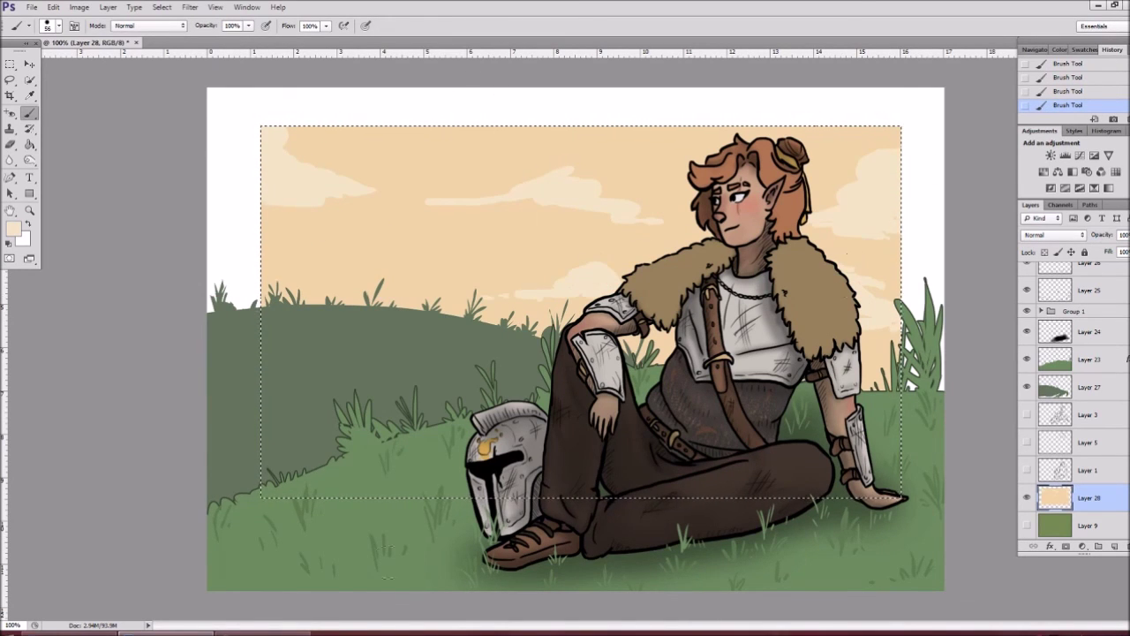
key("l")
key("ctrl+d")
Step: Add a dark green Stroke layer style to the back hill
double_click(1108, 388)
left_click(156, 147)
left_click(91, 448)
left_click(344, 325)
left_click(351, 48)
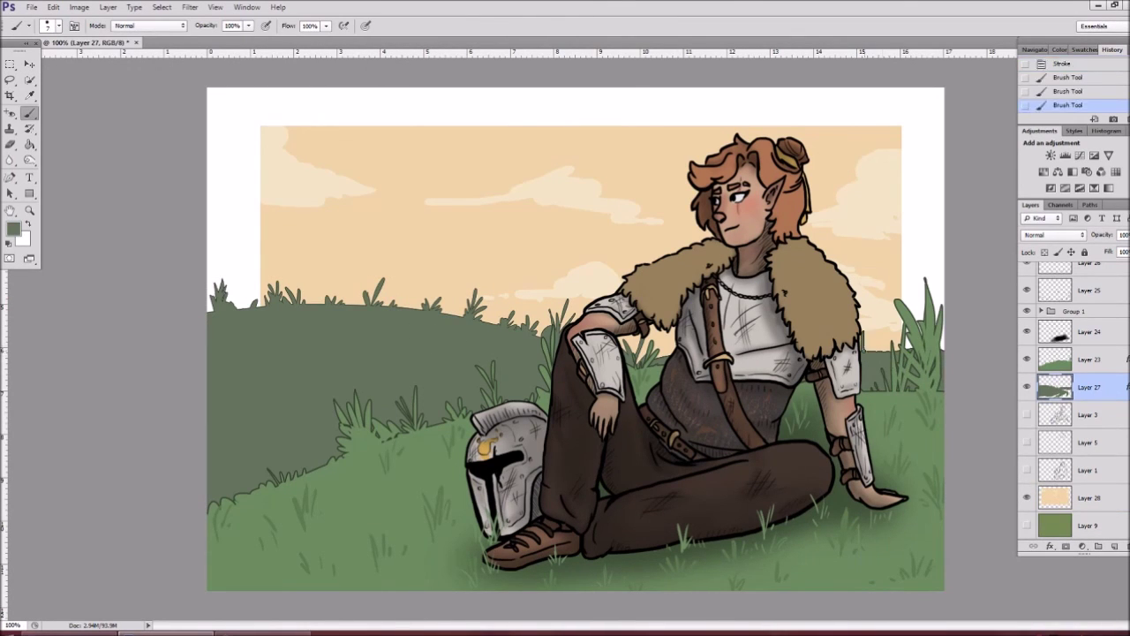
Step: Lasso the grass at the right edge and paint over it
key("l")
mouse_move(865, 322)
left_mouse_down()
mouse_move(913, 344)
mouse_move(873, 349)
left_mouse_up()
key("b")
key("l")
key("ctrl+d")
Step: On Layer 26, sample a light grass green and then choose the dark hill green
left_click(1088, 267)
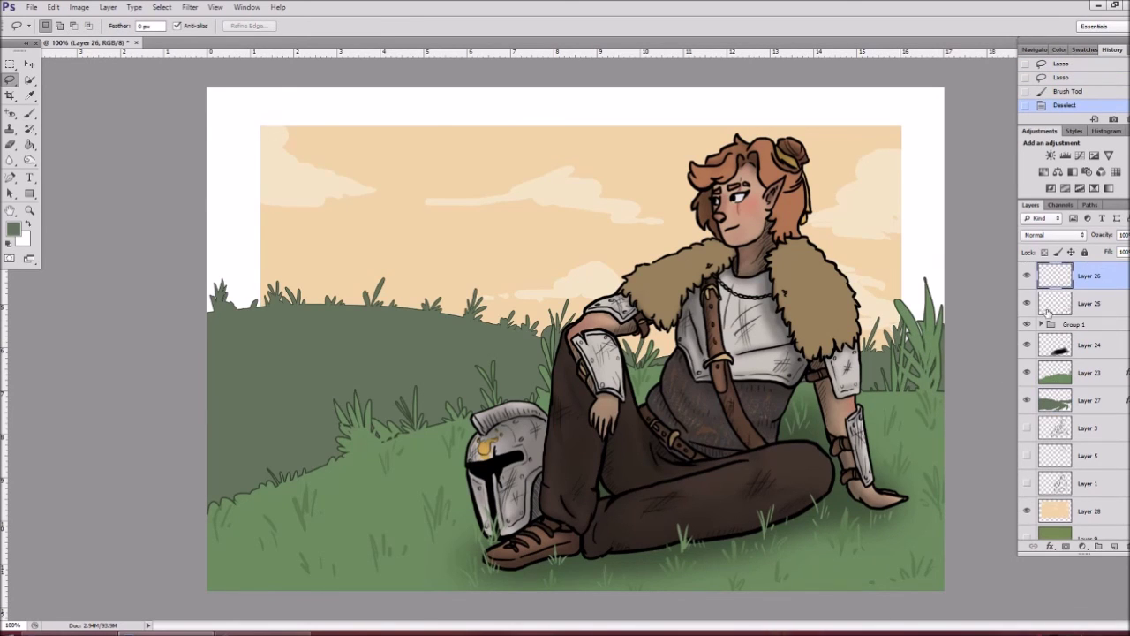
key("b")
right_click(488, 558)
key("Escape")
left_click(222, 405, "alt")
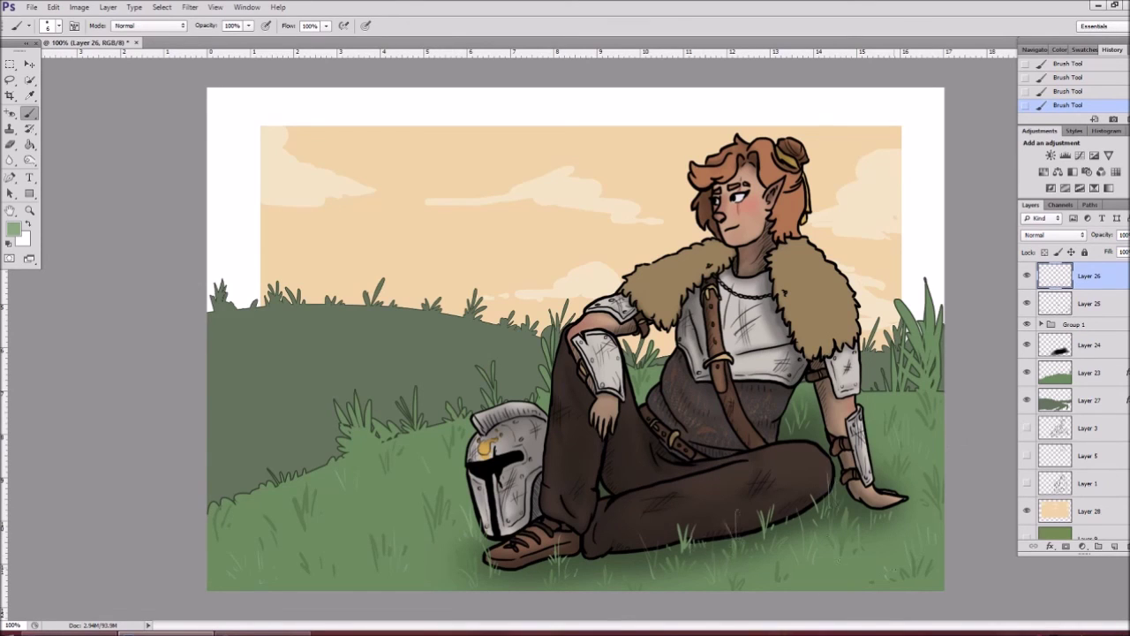
left_click(320, 414, "alt")
left_click(13, 228)
key("Escape")
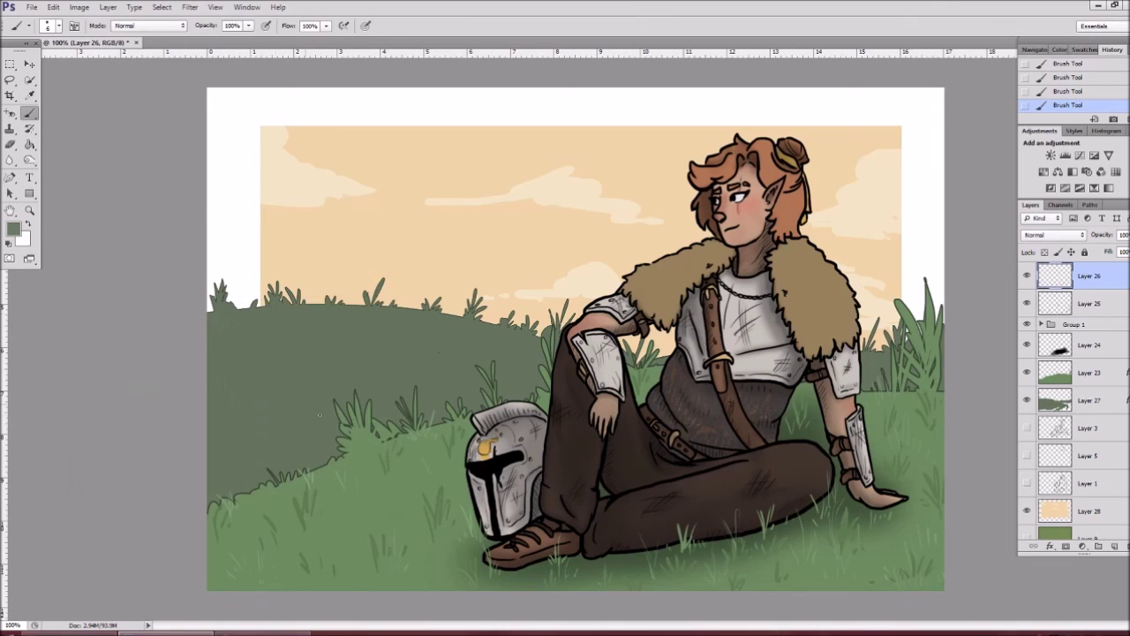